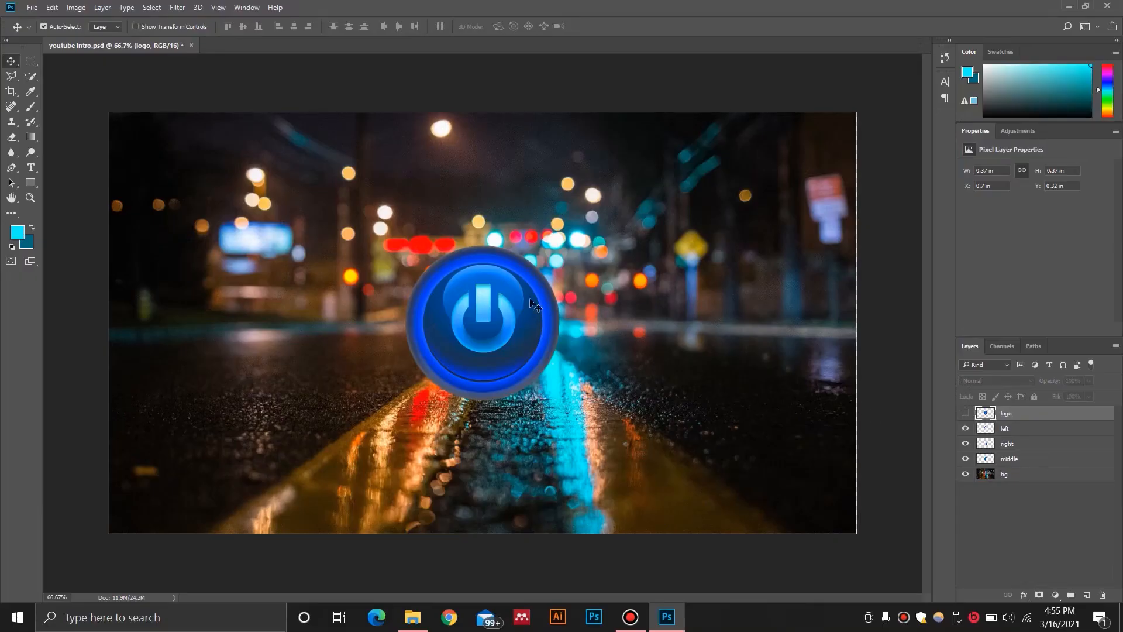
# Toggle the visibility of the left and right layers to examine the pieces that make up the logo
pyautogui.click(966, 431)
pyautogui.click(967, 431)
pyautogui.click(967, 444)
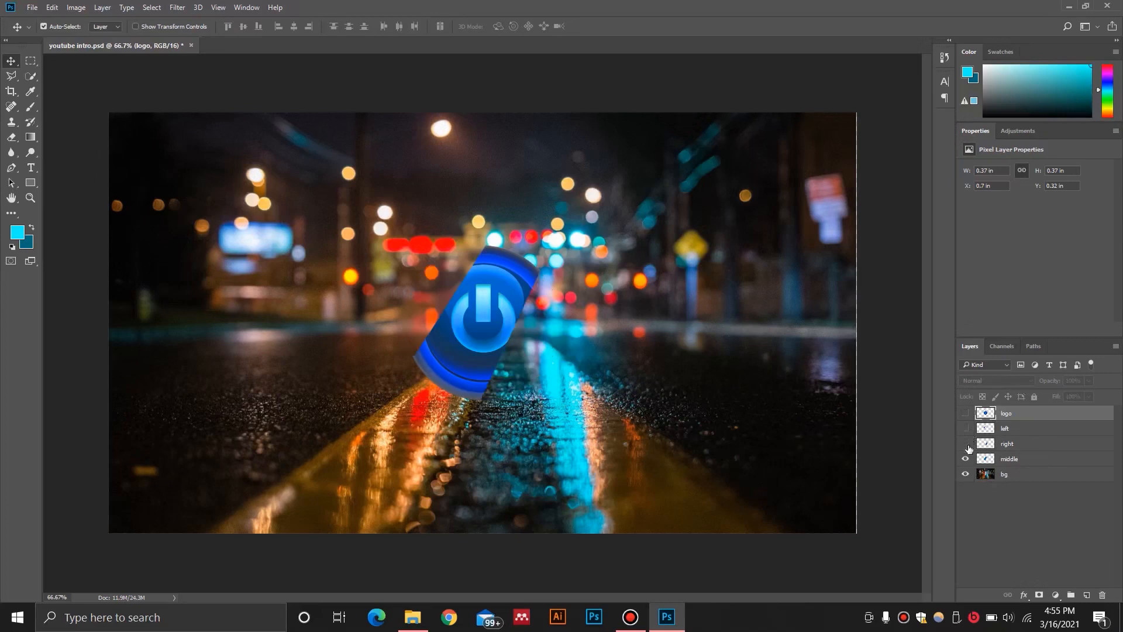
pyautogui.click(966, 444)
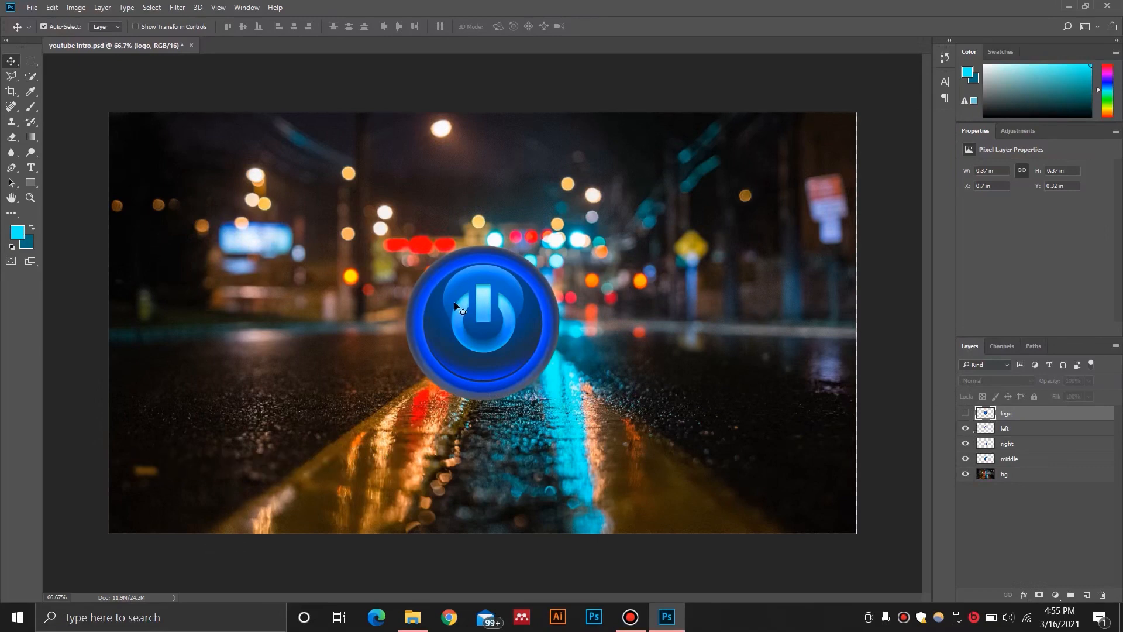
# Hide the left, right and middle layers and show the complete logo layer over the bg layer
pyautogui.click(966, 428)
pyautogui.click(965, 444)
pyautogui.click(965, 458)
pyautogui.click(966, 413)
pyautogui.click(966, 413)
pyautogui.click(965, 413)
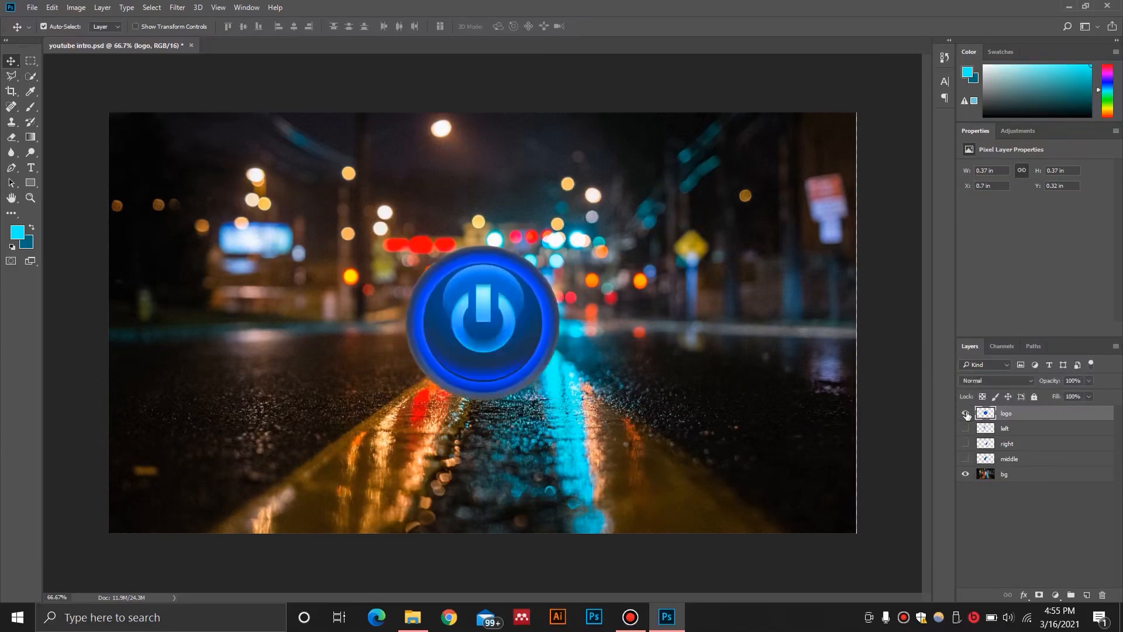
pyautogui.click(965, 474)
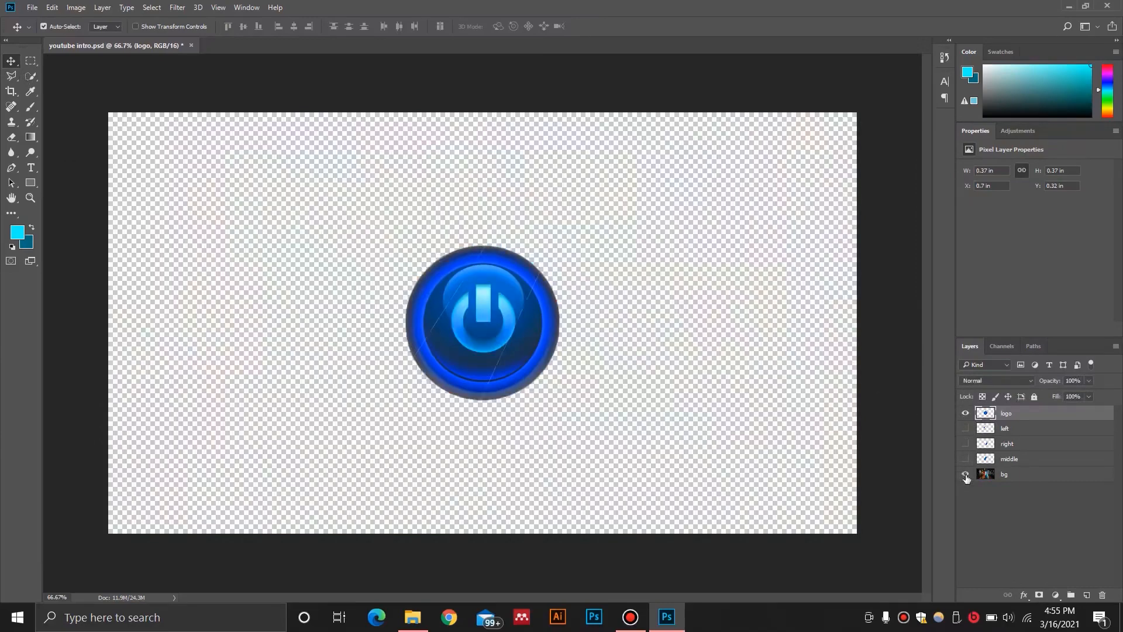
pyautogui.click(966, 474)
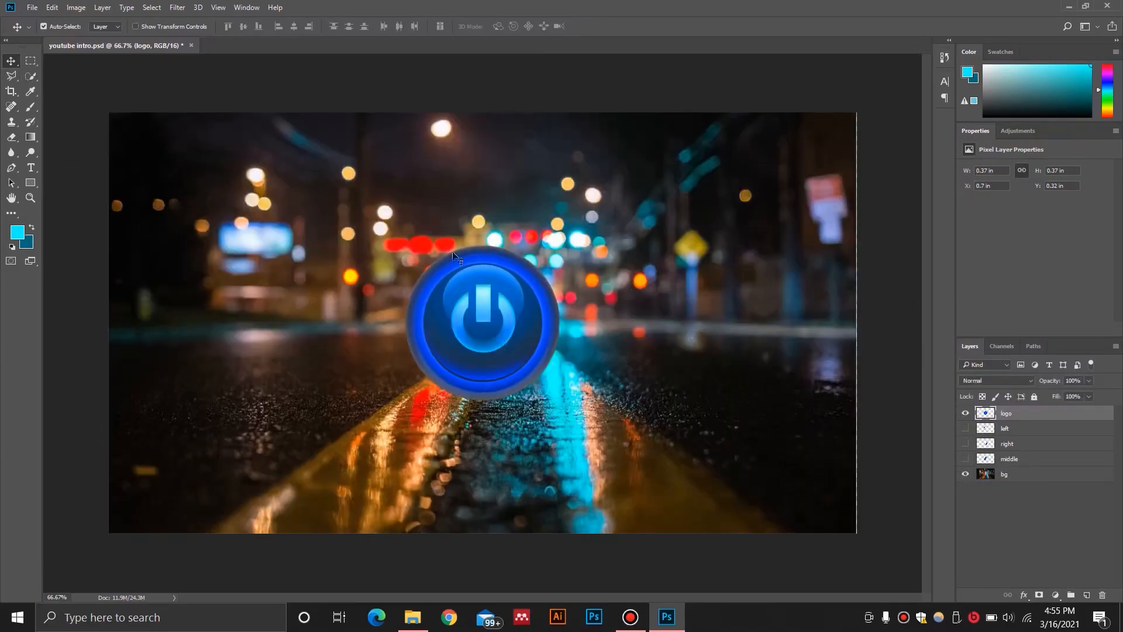
# Outline the left part of the logo with the Polygonal Lasso and cut it onto its own layer with Layer Via Cut
pyautogui.click(11, 76)
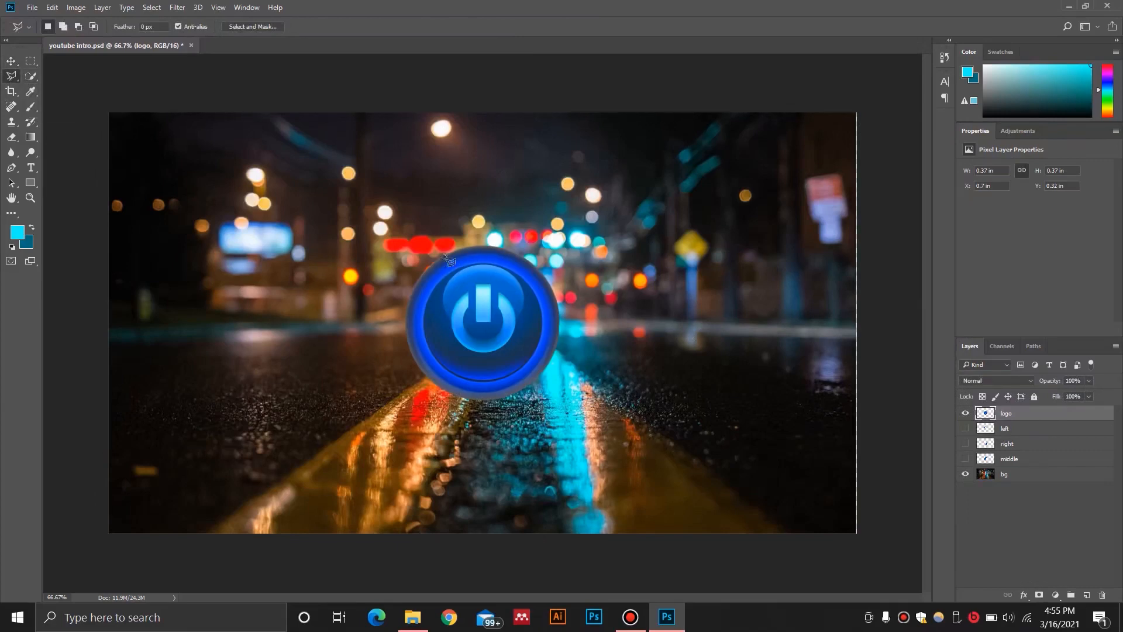
pyautogui.click(476, 230)
pyautogui.click(400, 390)
pyautogui.click(332, 309)
pyautogui.click(475, 231)
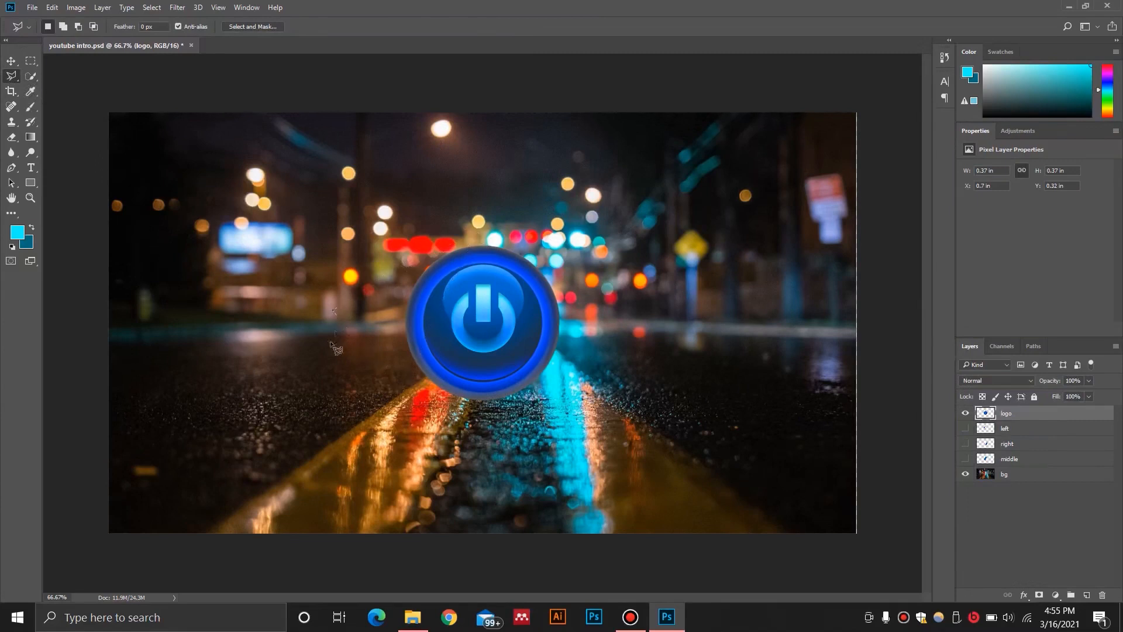
pyautogui.rightClick(375, 314)
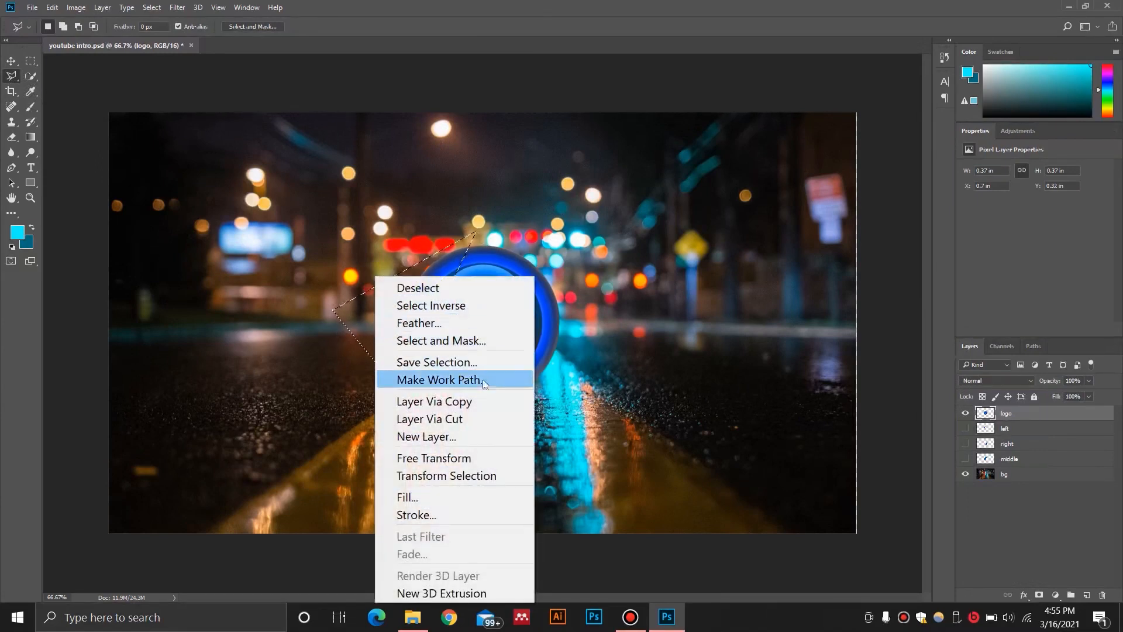
pyautogui.click(517, 417)
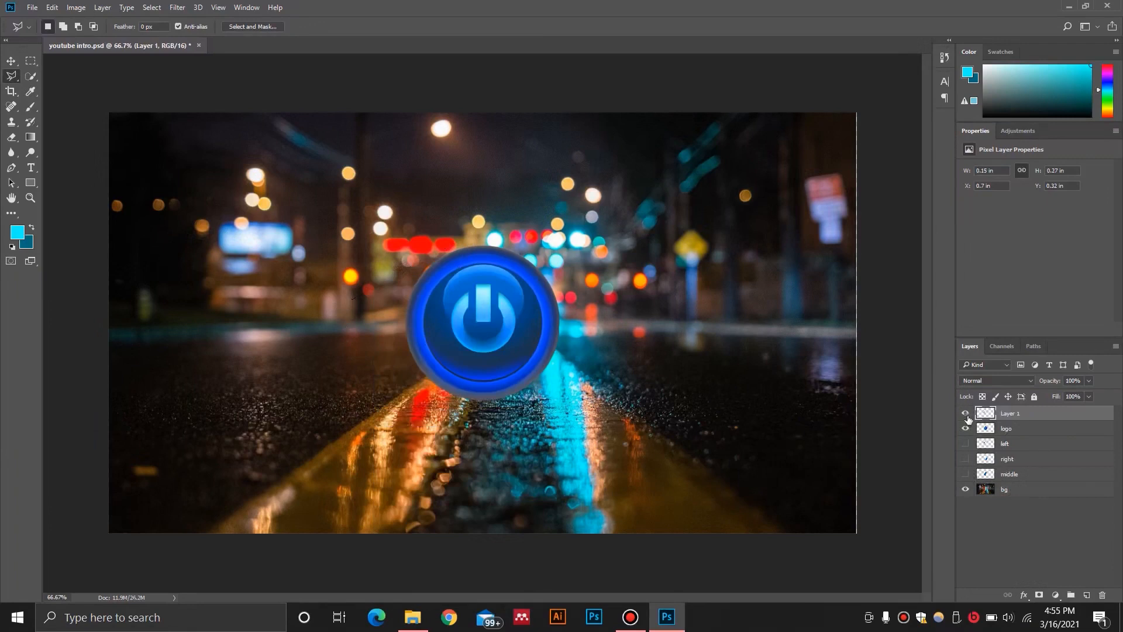
# Toggle the cut piece and logo layers to check the split, and undo the last change
pyautogui.click(965, 413)
pyautogui.click(966, 429)
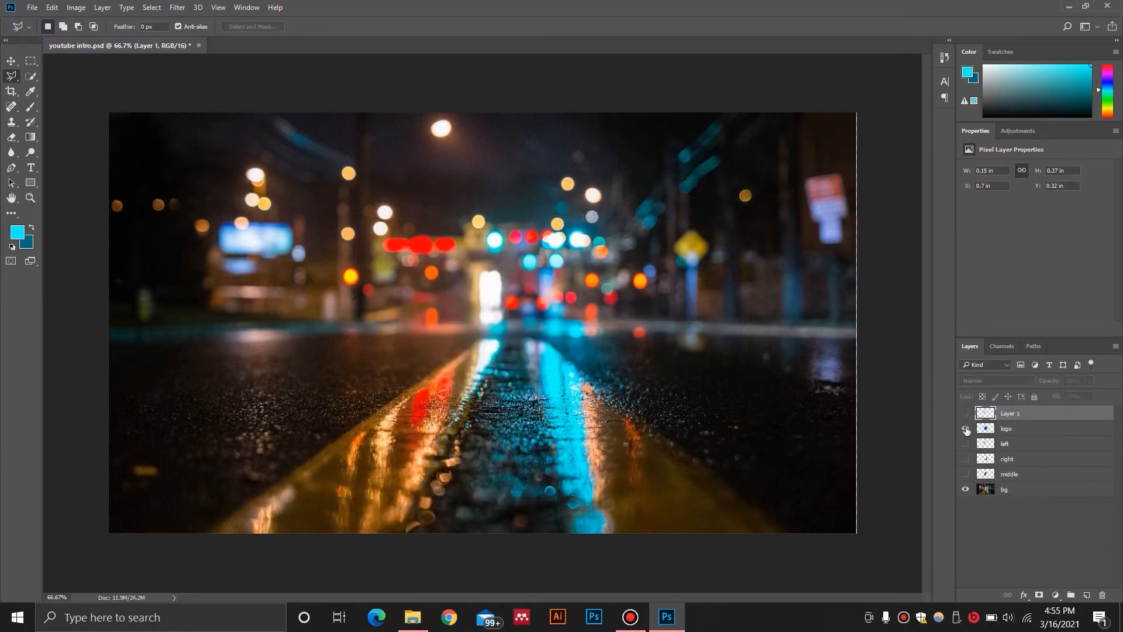
pyautogui.click(966, 429)
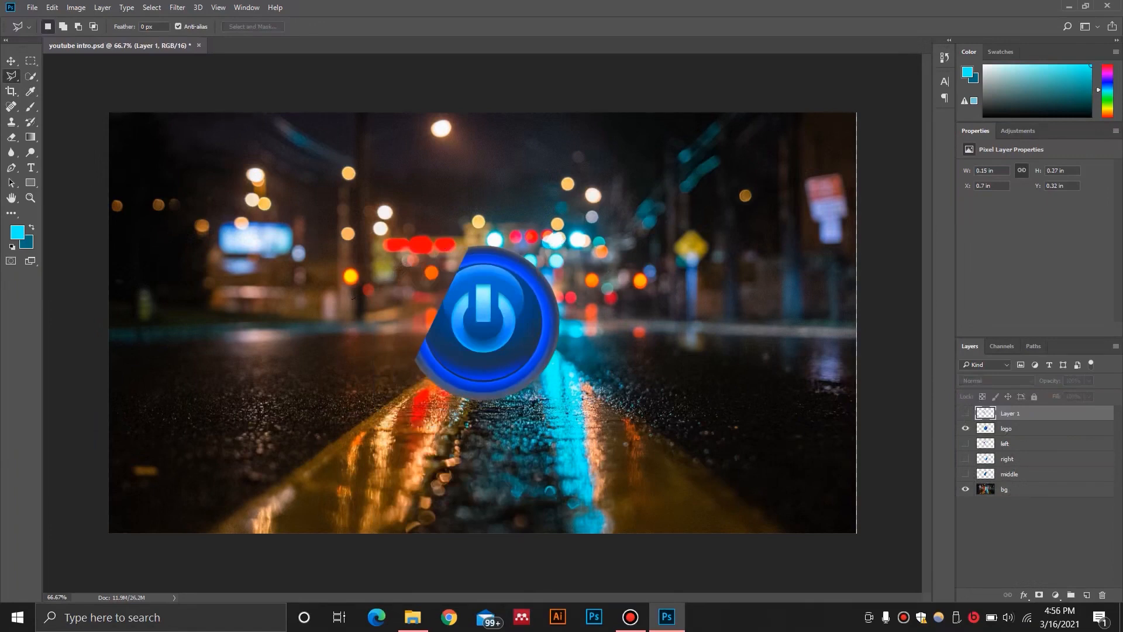
pyautogui.hotkey('ctrl', 'z')
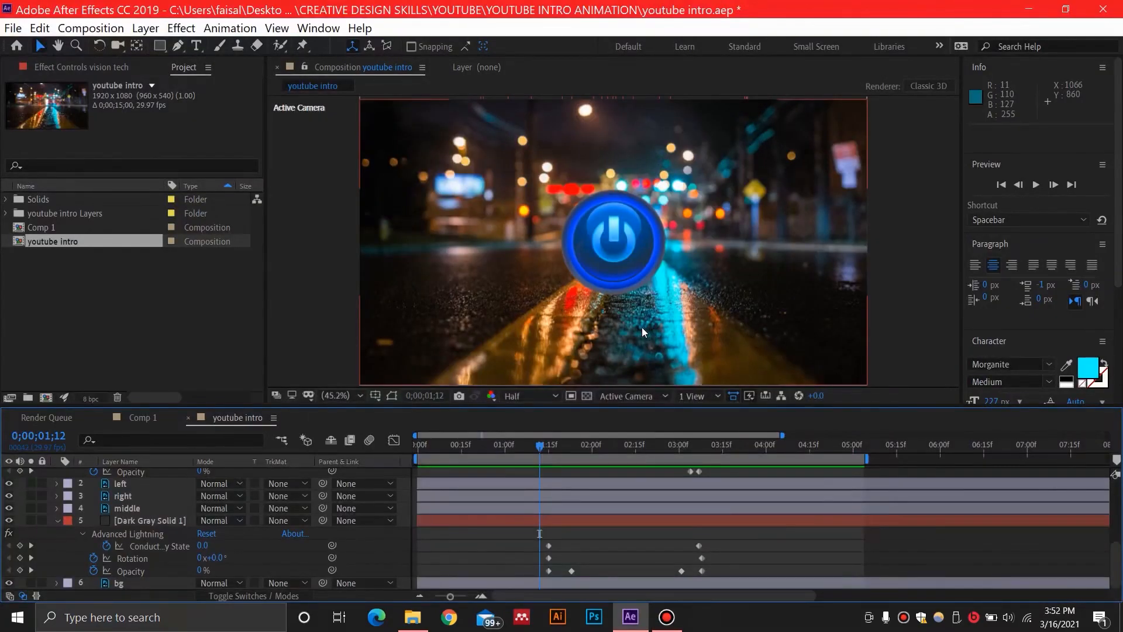
# In After Effects, create a new 1920 × 1080 composition at 30 frames per second with a 7-second duration
pyautogui.click(101, 32)
pyautogui.click(103, 45)
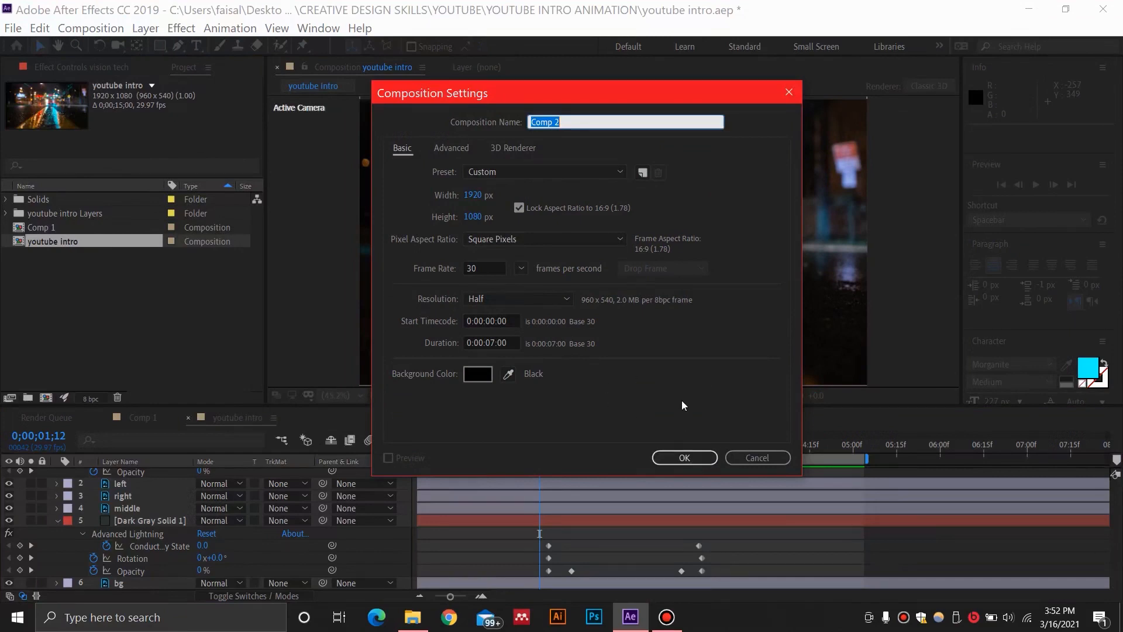
pyautogui.click(685, 458)
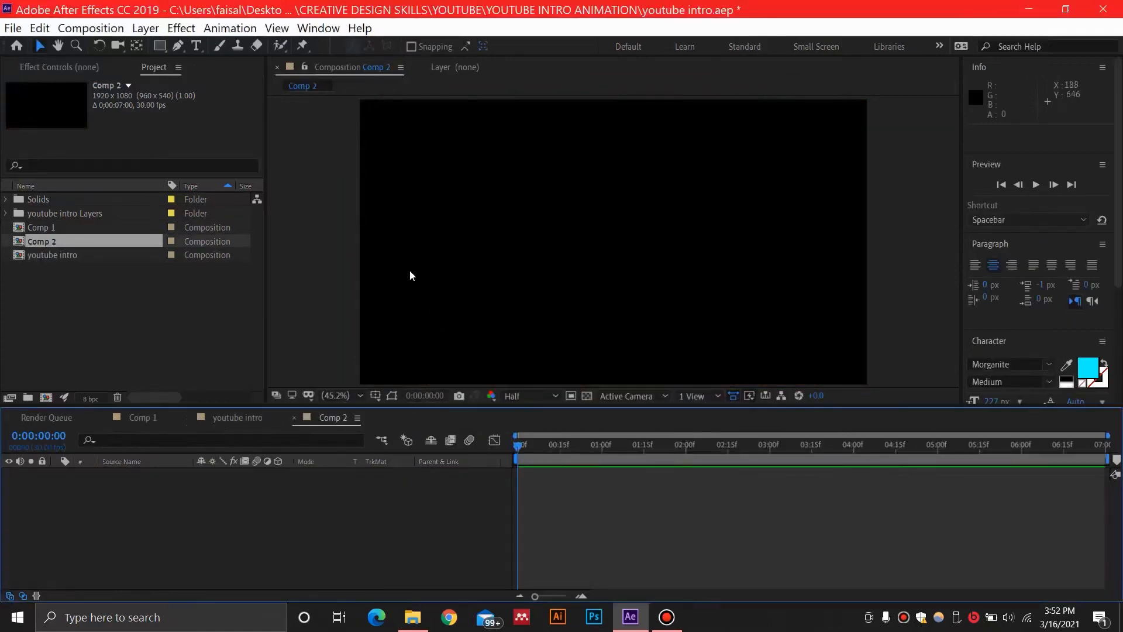
# Import the layered youtube intro Photoshop file as a composition and open that composition in the timeline
pyautogui.rightClick(27, 293)
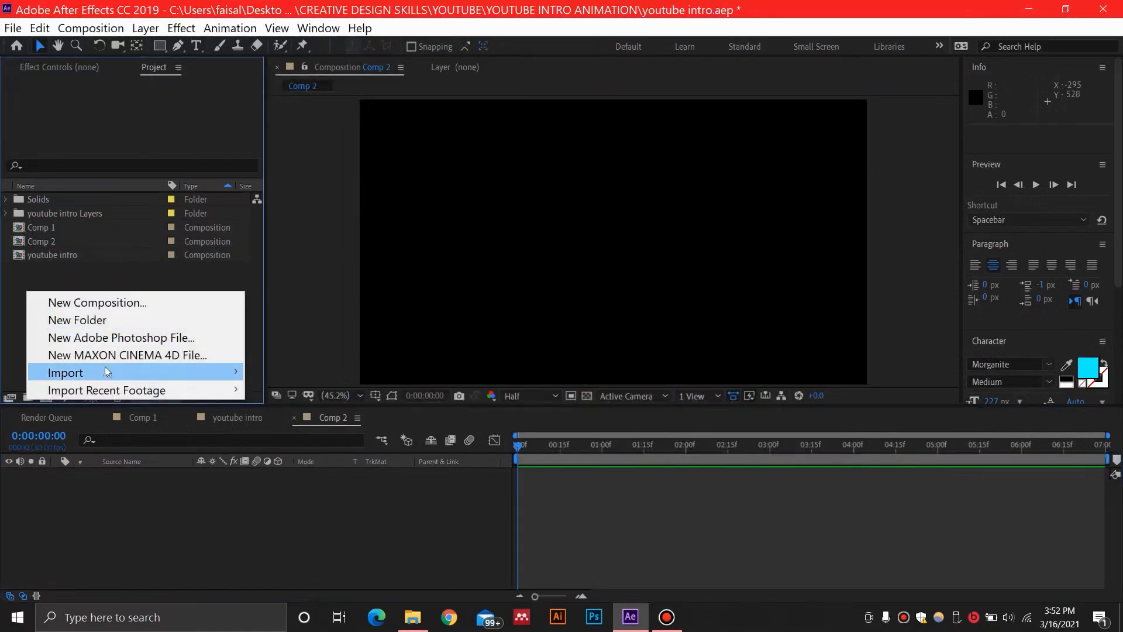
pyautogui.moveTo(198, 372)
pyautogui.click(254, 373)
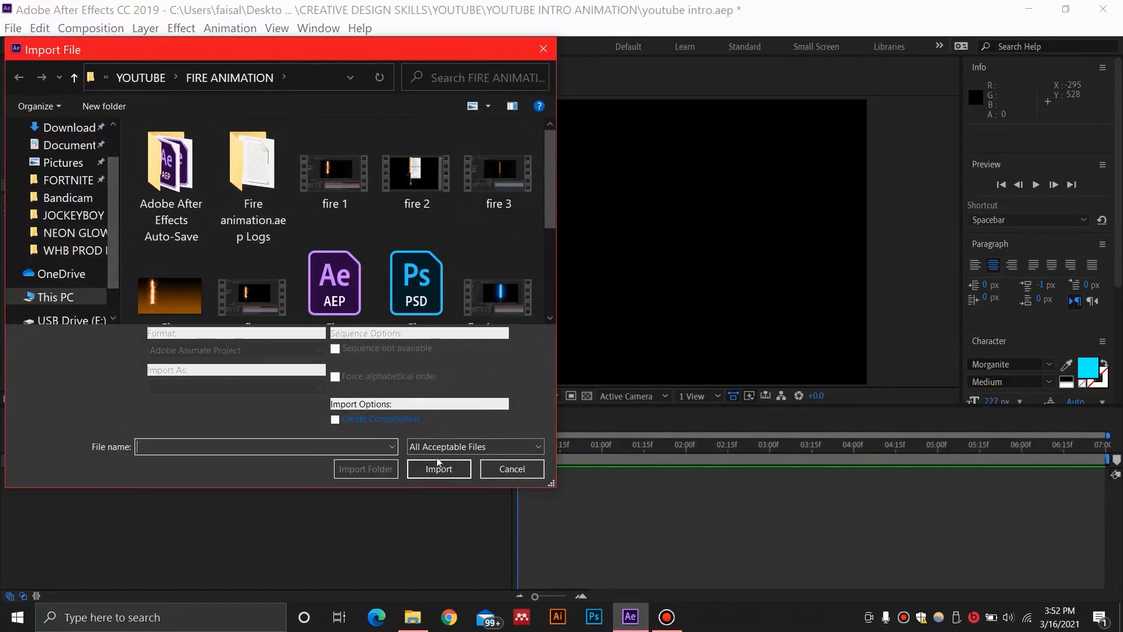
pyautogui.click(542, 49)
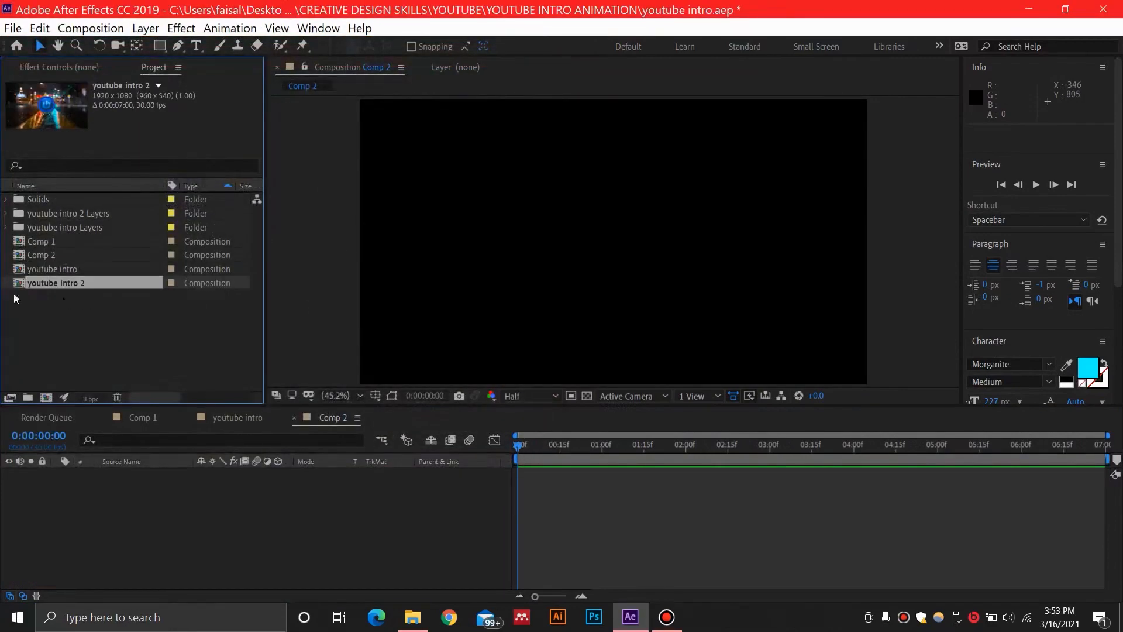
pyautogui.doubleClick(17, 284)
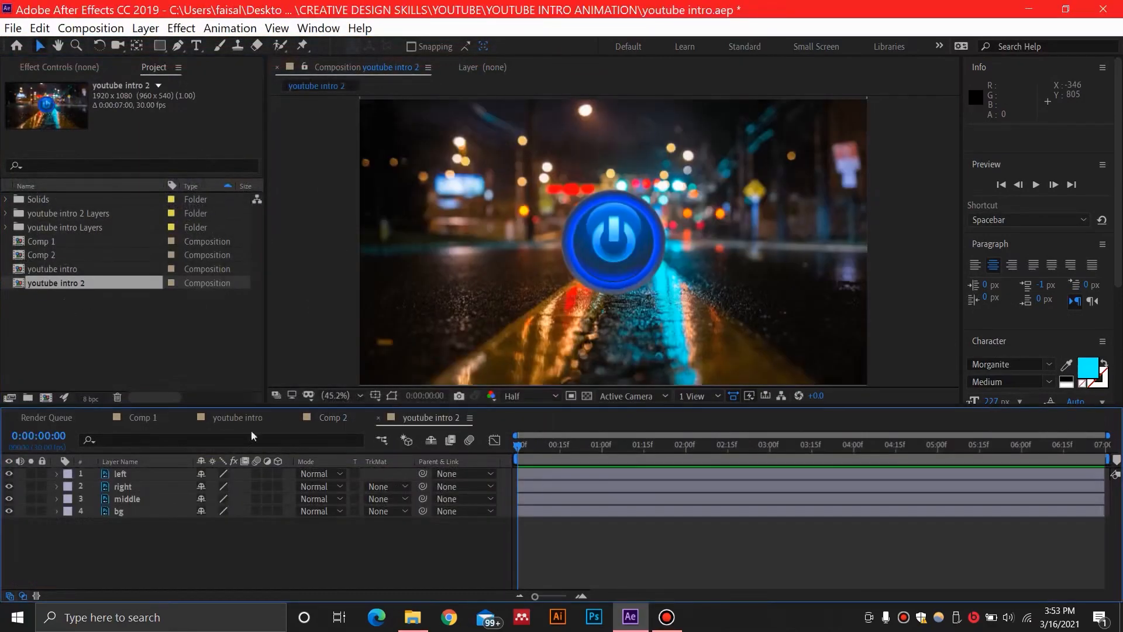
# Toggle the visibility of the left, right and bg layers to examine what each one contains
pyautogui.click(131, 473)
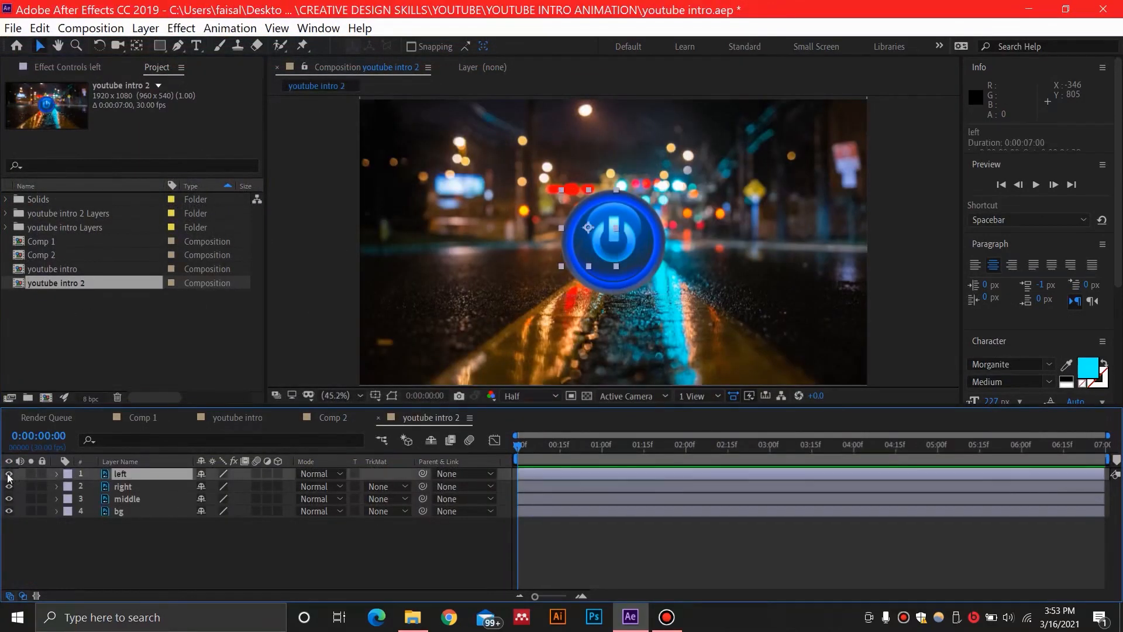
pyautogui.click(9, 474)
pyautogui.click(8, 474)
pyautogui.click(8, 486)
pyautogui.click(9, 486)
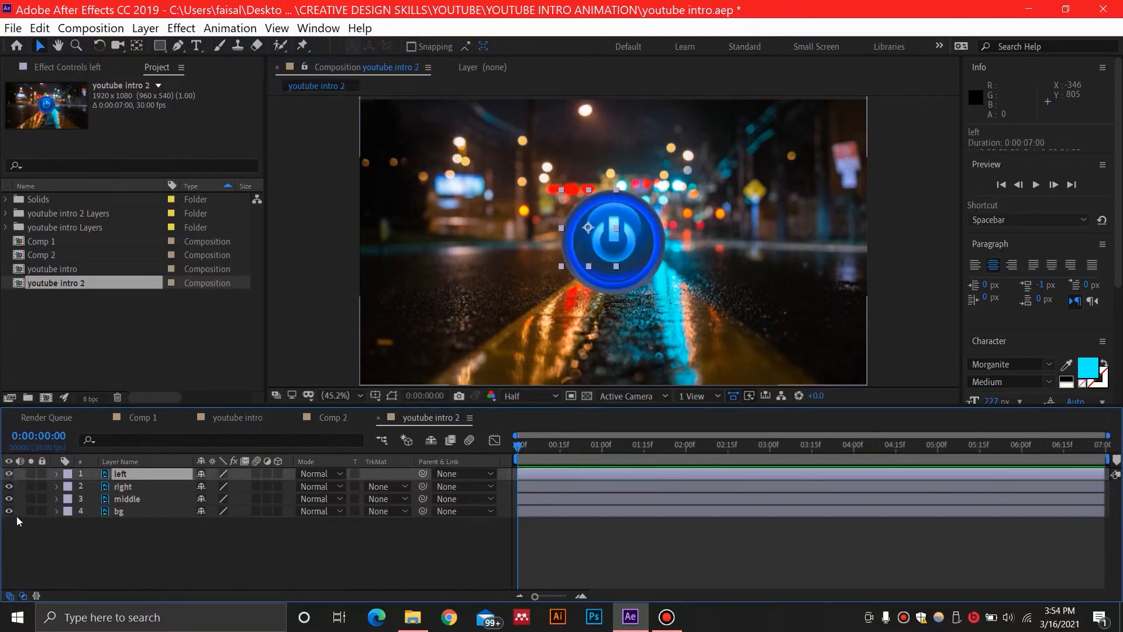
pyautogui.click(9, 511)
pyautogui.click(9, 510)
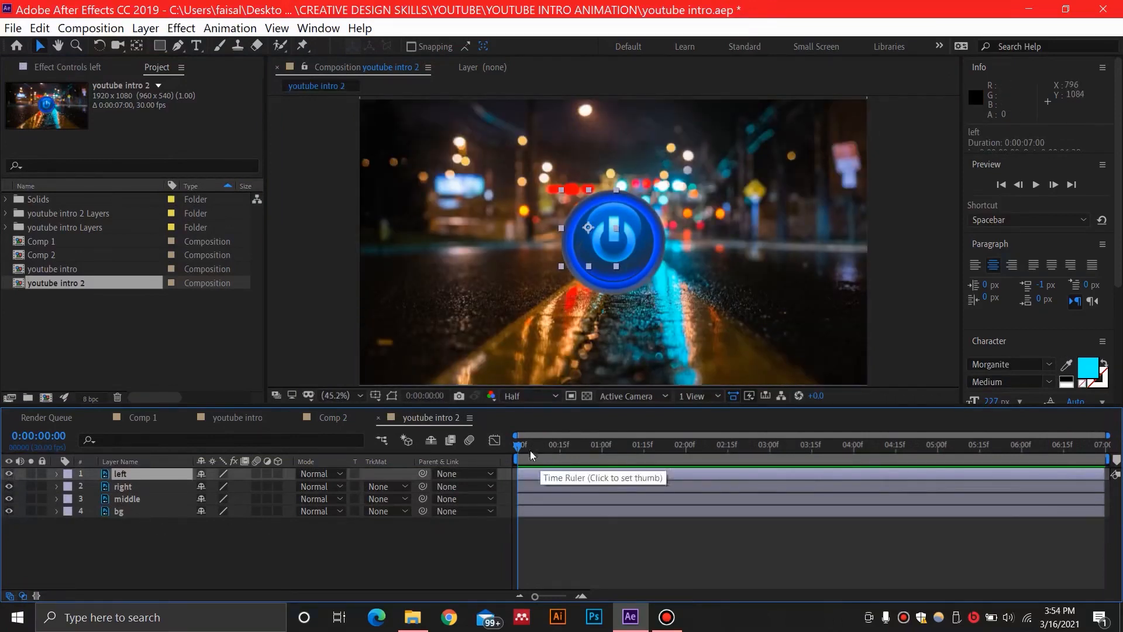
# Set a Position keyframe for the left layer at 0:00:00:15, keeping it at its assembled place in the logo
pyautogui.click(602, 449)
pyautogui.moveTo(601, 449); pyautogui.dragTo(561, 449)
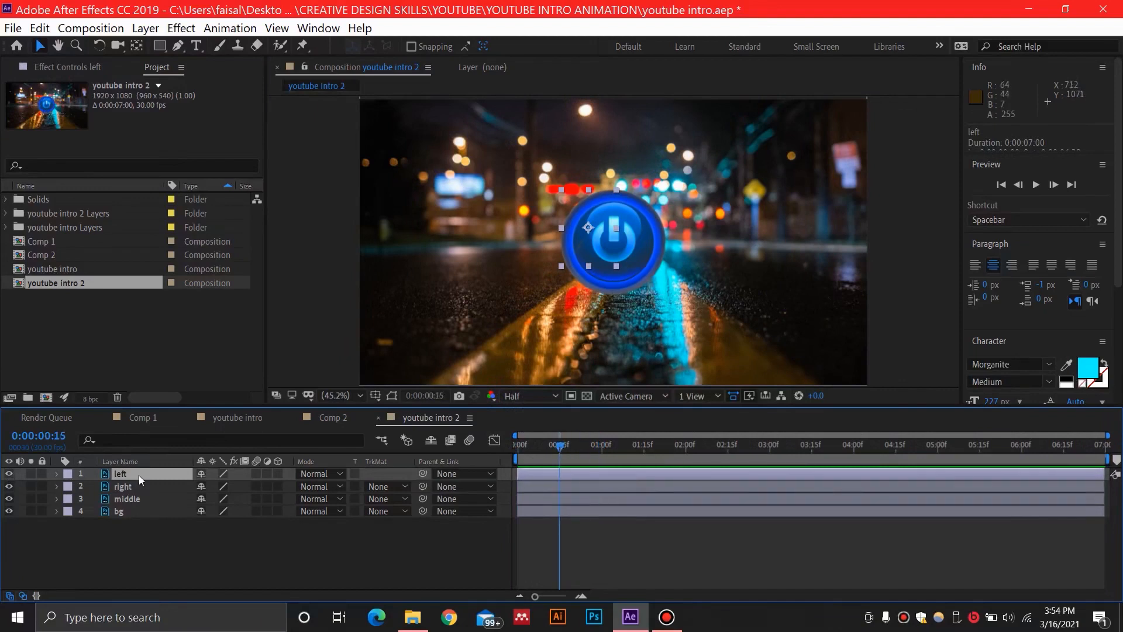
pyautogui.press('p')
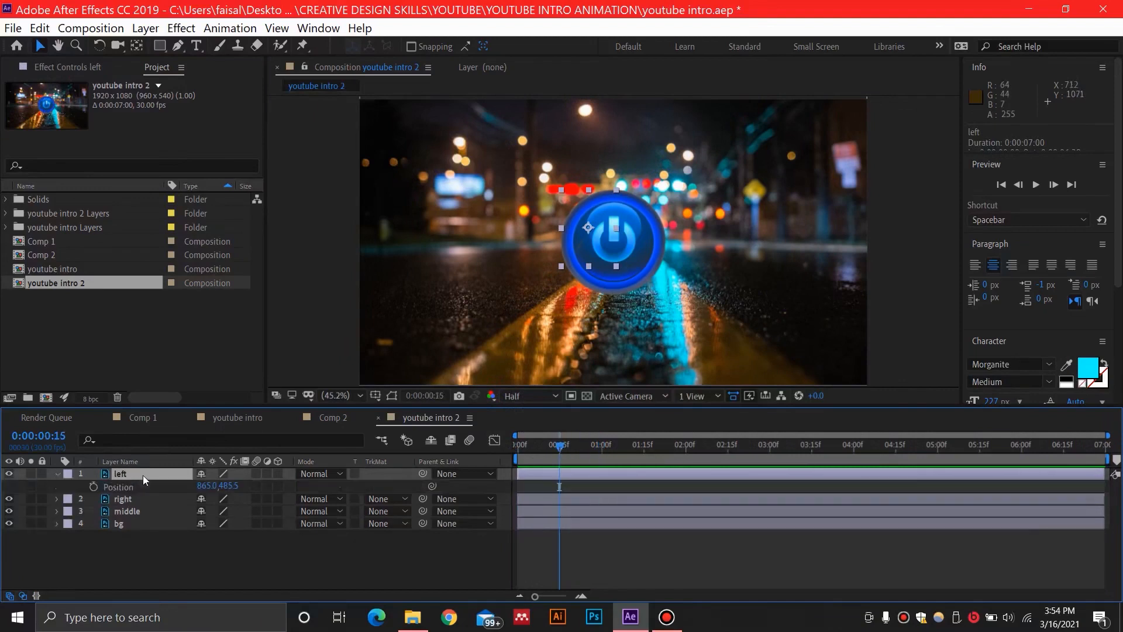
pyautogui.click(93, 486)
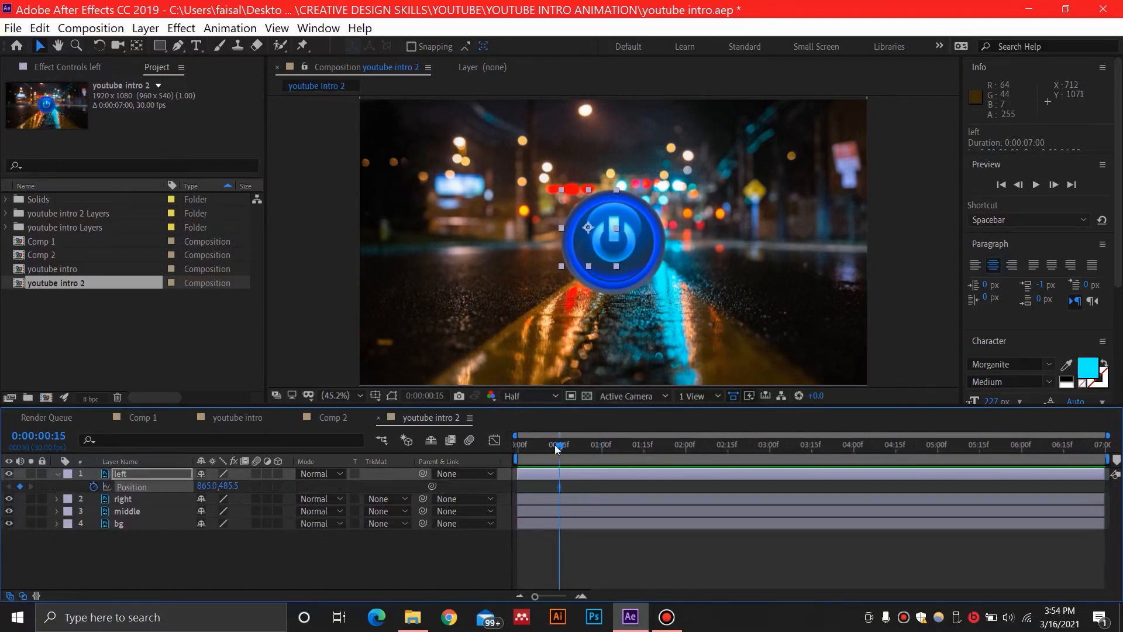
# At 0:00:00:00, move the left layer diagonally below the frame to about 453, 1273 so it slides in by 0:00:00:15
pyautogui.moveTo(556, 448); pyautogui.dragTo(497, 444)
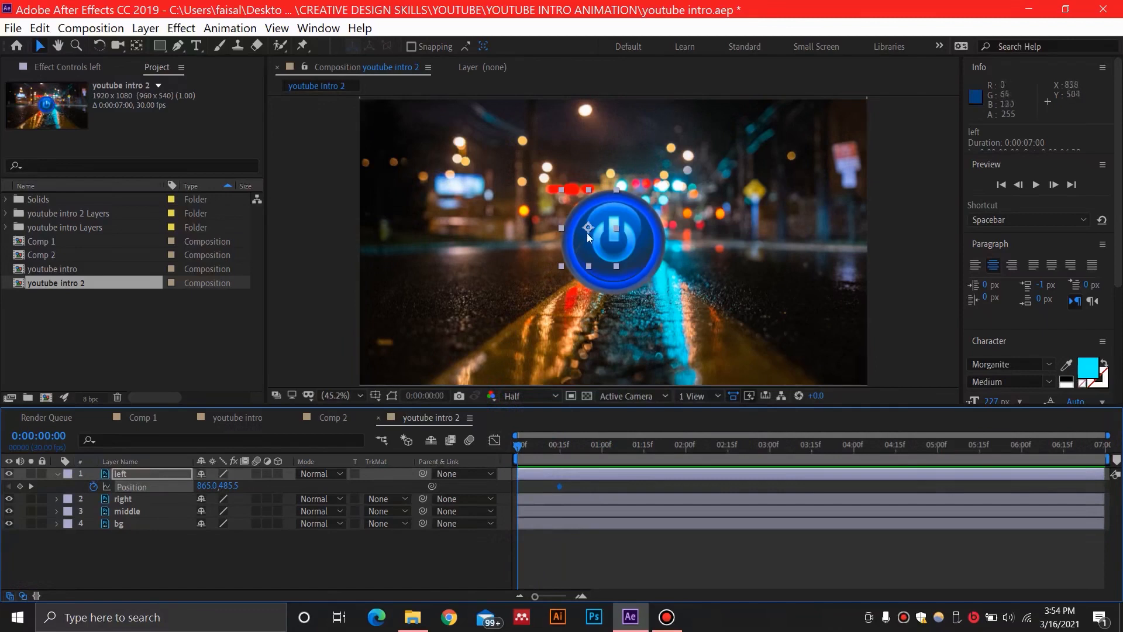
pyautogui.moveTo(584, 229); pyautogui.dragTo(480, 433)
pyautogui.moveTo(542, 333); pyautogui.dragTo(600, 331)
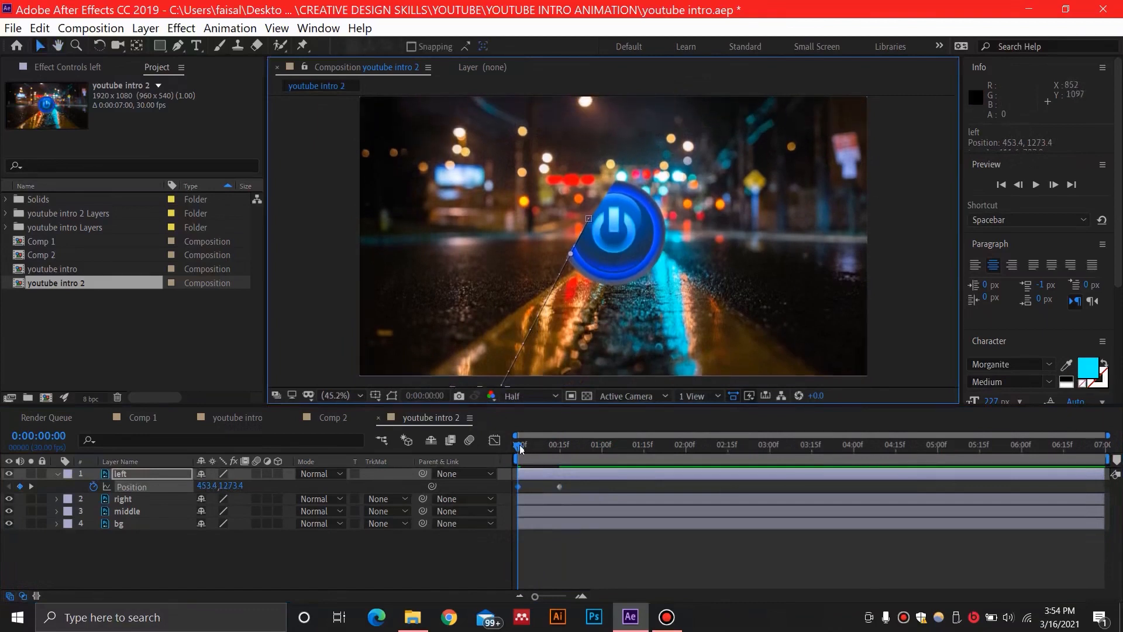
pyautogui.moveTo(553, 445)
pyautogui.mouseDown()
pyautogui.moveTo(569, 444)
pyautogui.moveTo(560, 449)
pyautogui.mouseUp()
# Set a Position keyframe for the middle layer at 0:00:01:00, keeping it at its assembled place in the logo
pyautogui.click(148, 502)
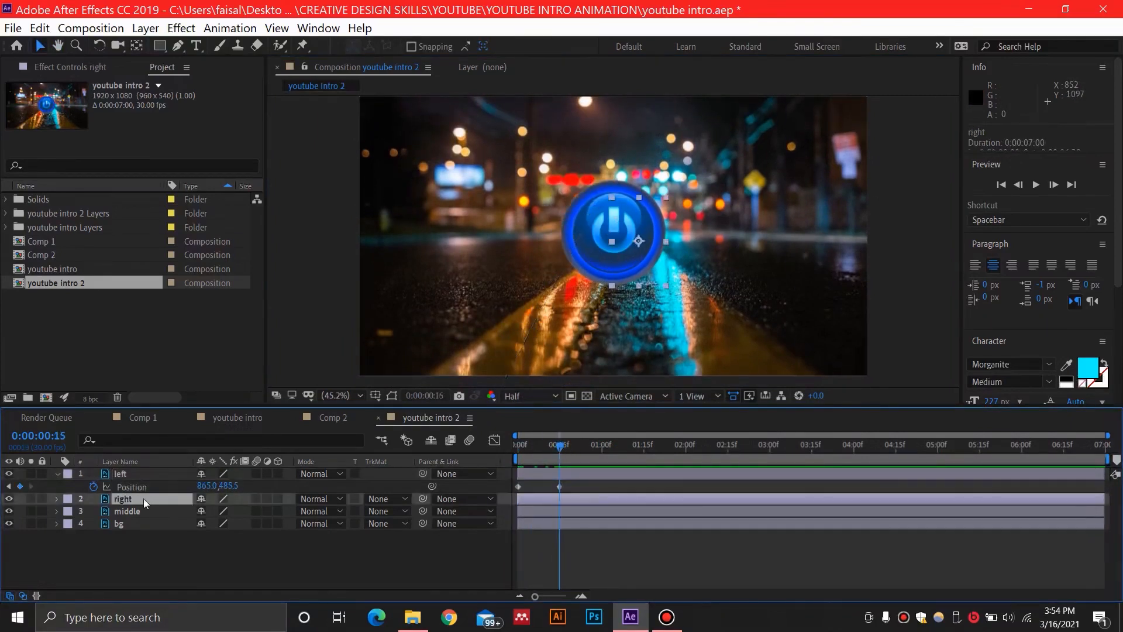
pyautogui.click(141, 515)
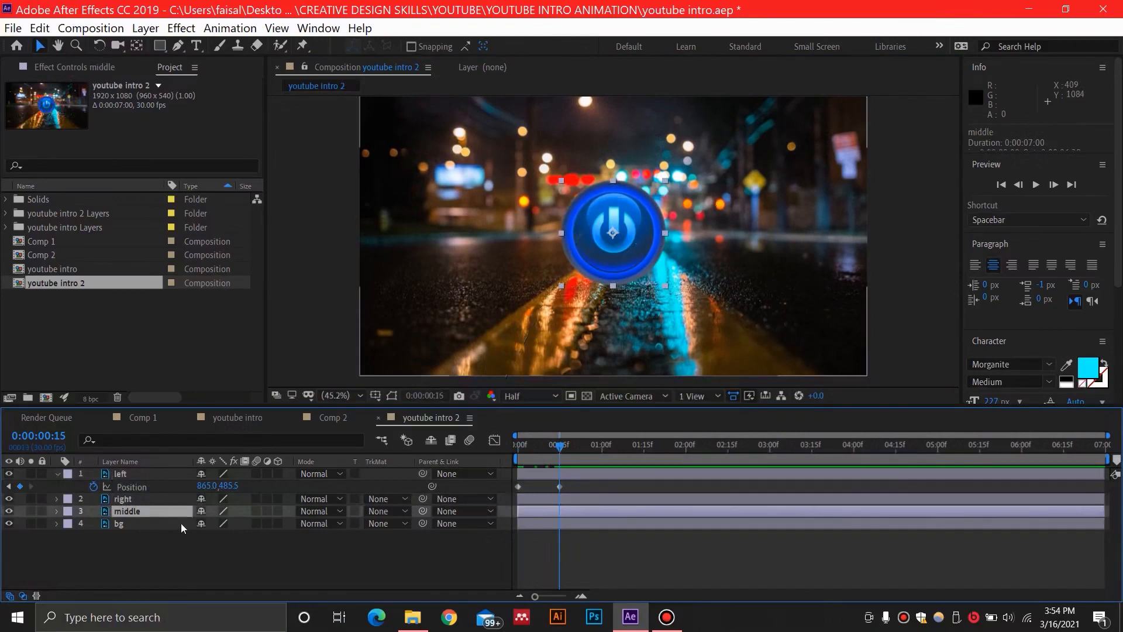
pyautogui.press('p')
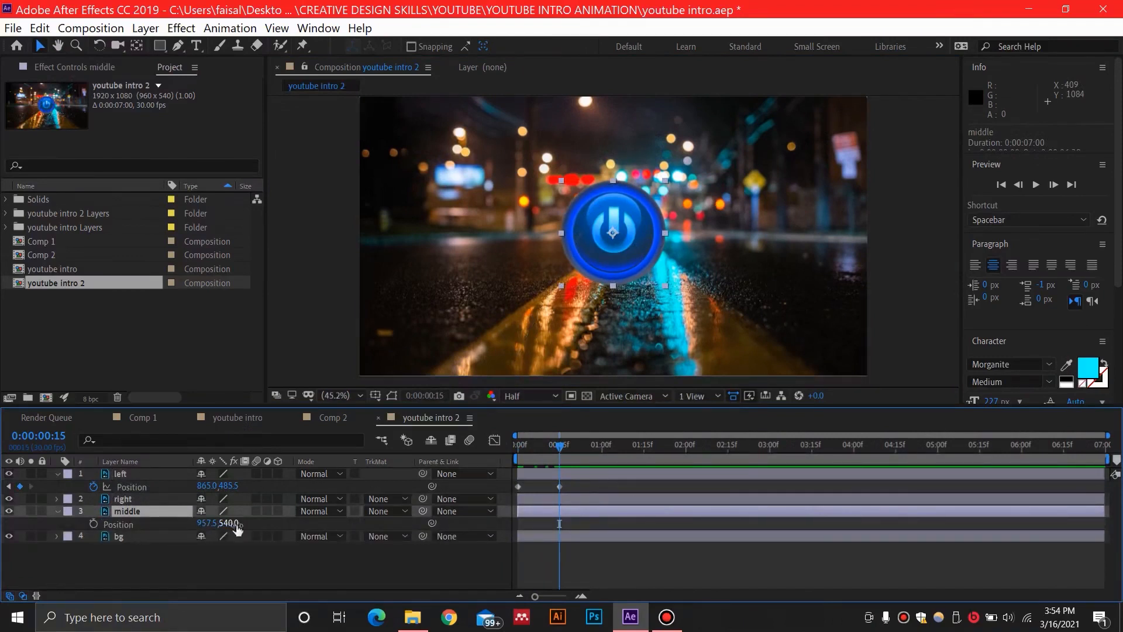
pyautogui.moveTo(606, 450); pyautogui.dragTo(603, 453)
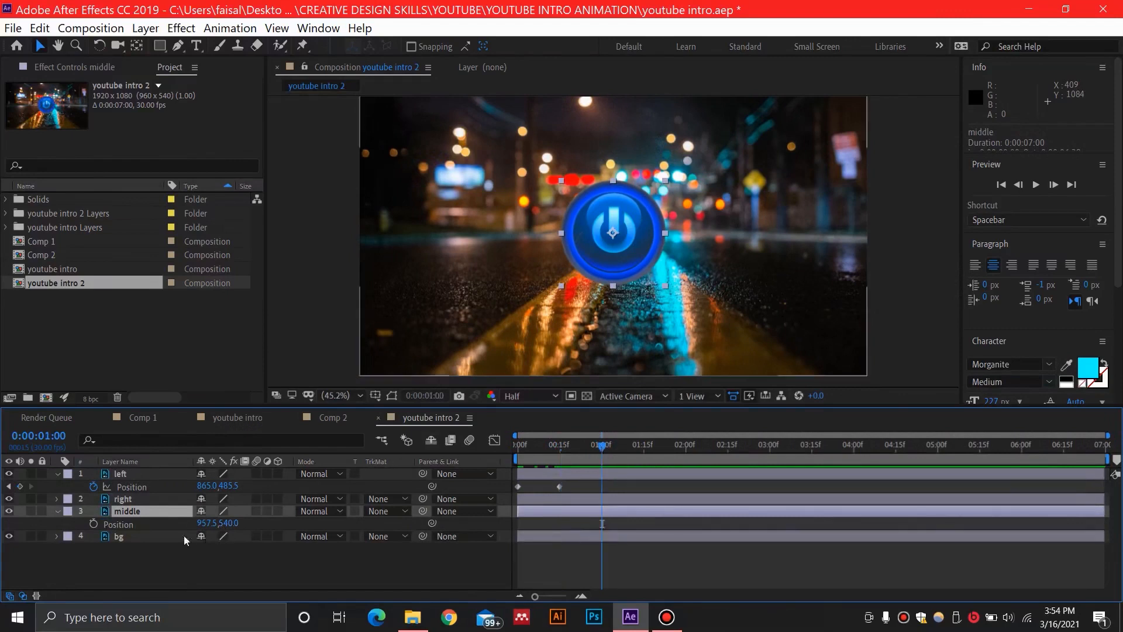
pyautogui.click(93, 524)
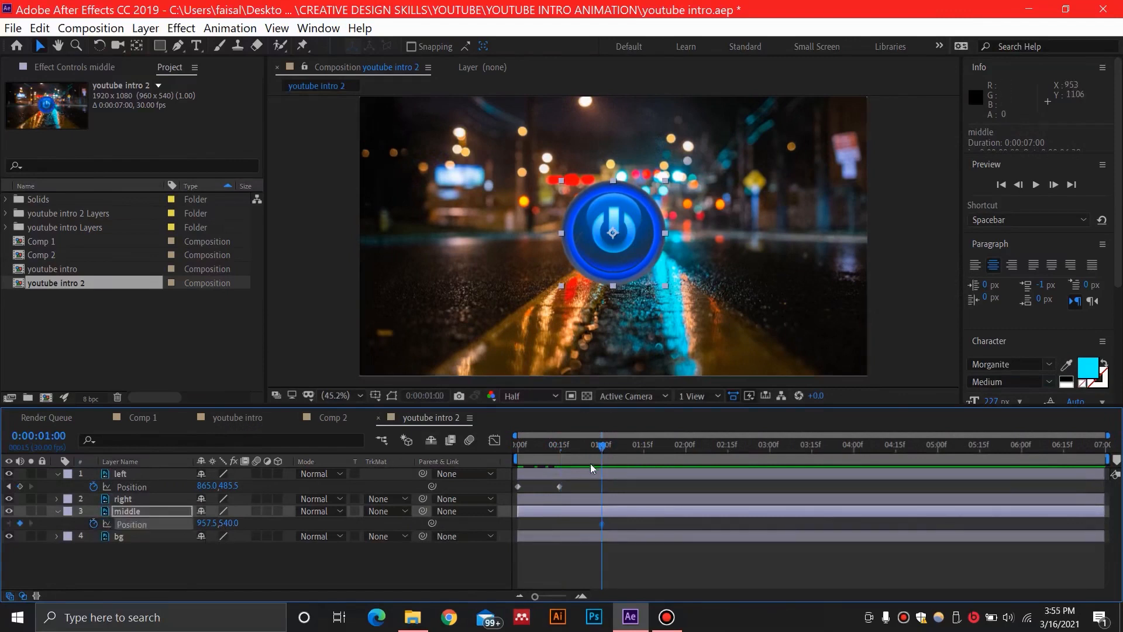
# At 0:00:00:15, move the middle layer diagonally above the frame to about 1440, -235 so it slides in by 0:00:01:00
pyautogui.moveTo(606, 449); pyautogui.dragTo(562, 452)
pyautogui.moveTo(637, 233); pyautogui.dragTo(737, 40)
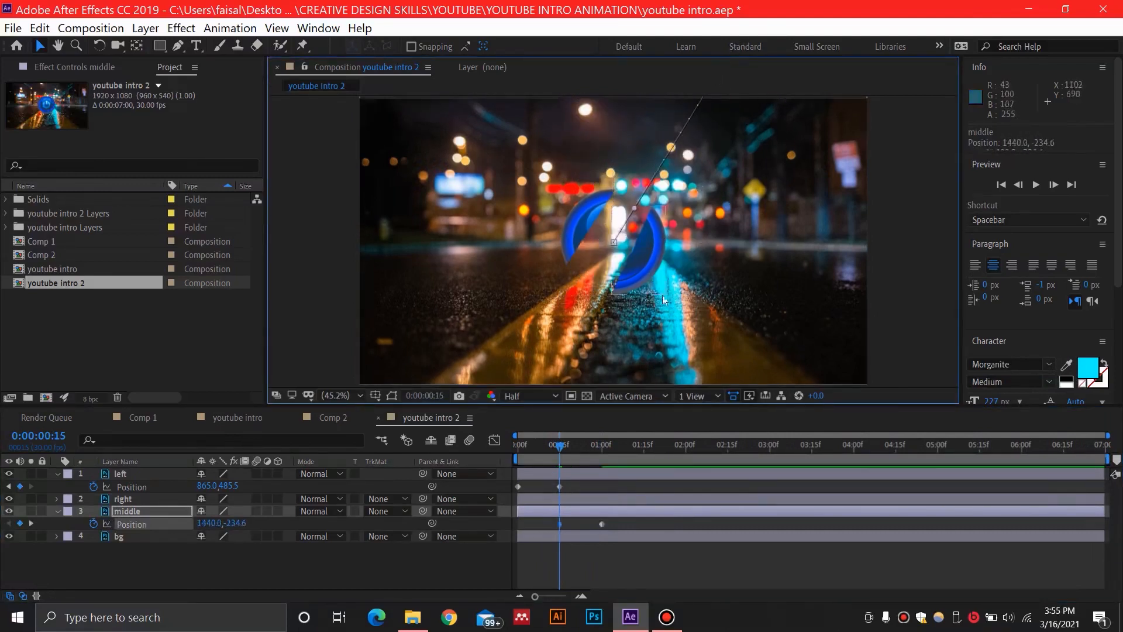
pyautogui.scroll(-2, 662, 295)
pyautogui.moveTo(560, 448); pyautogui.dragTo(599, 457)
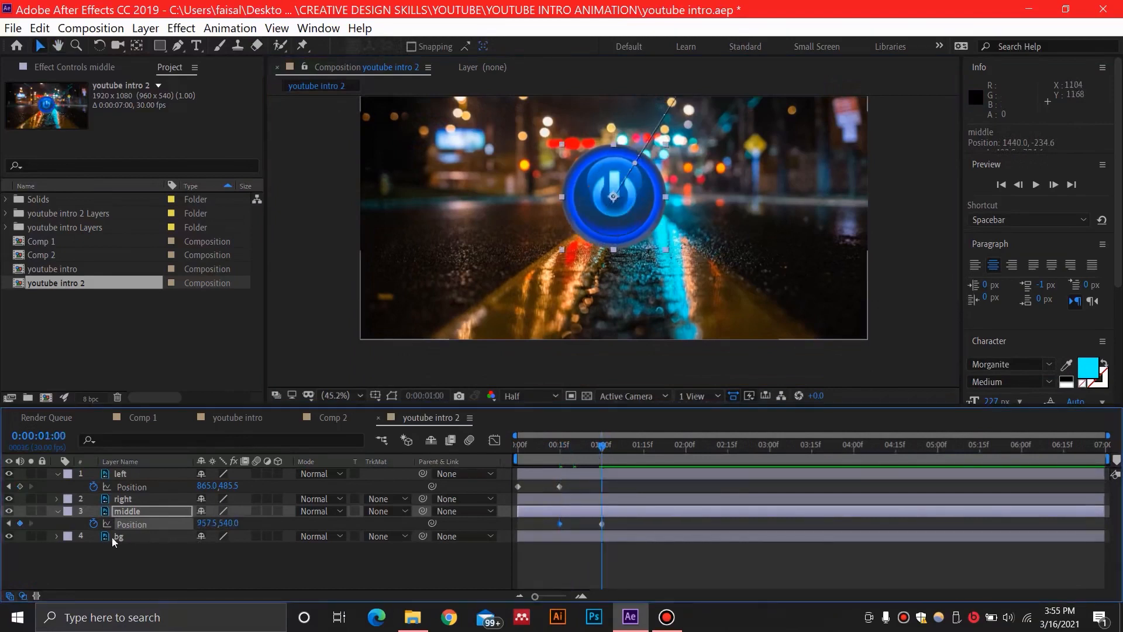
# Set a Position keyframe for the right layer at 0:00:01:16, keeping it at its assembled place in the logo
pyautogui.click(153, 500)
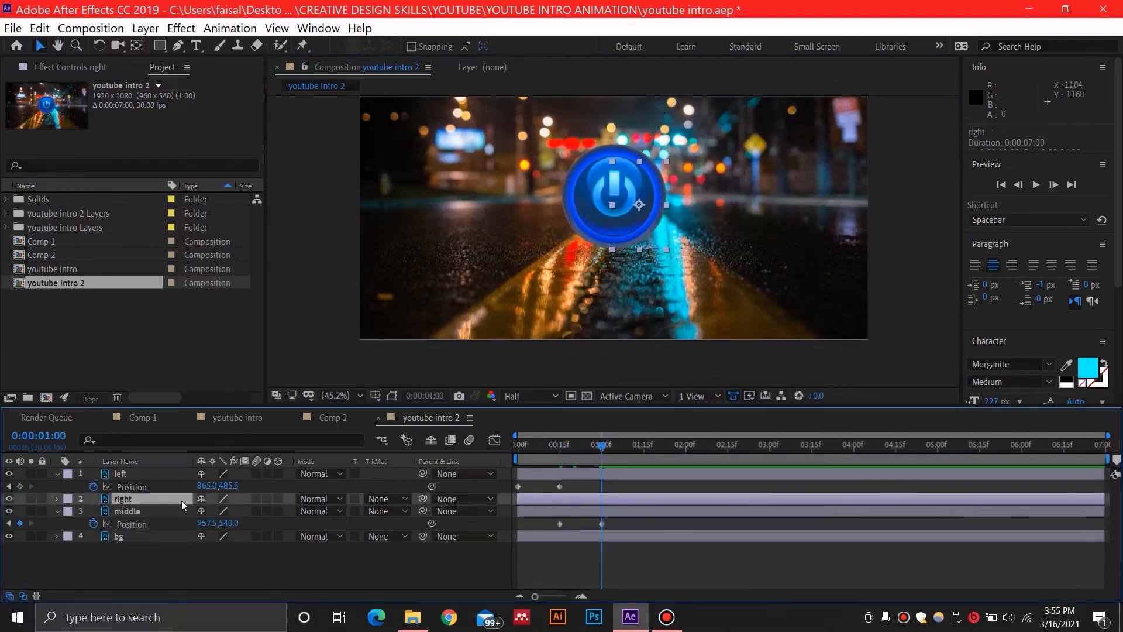
pyautogui.press('p')
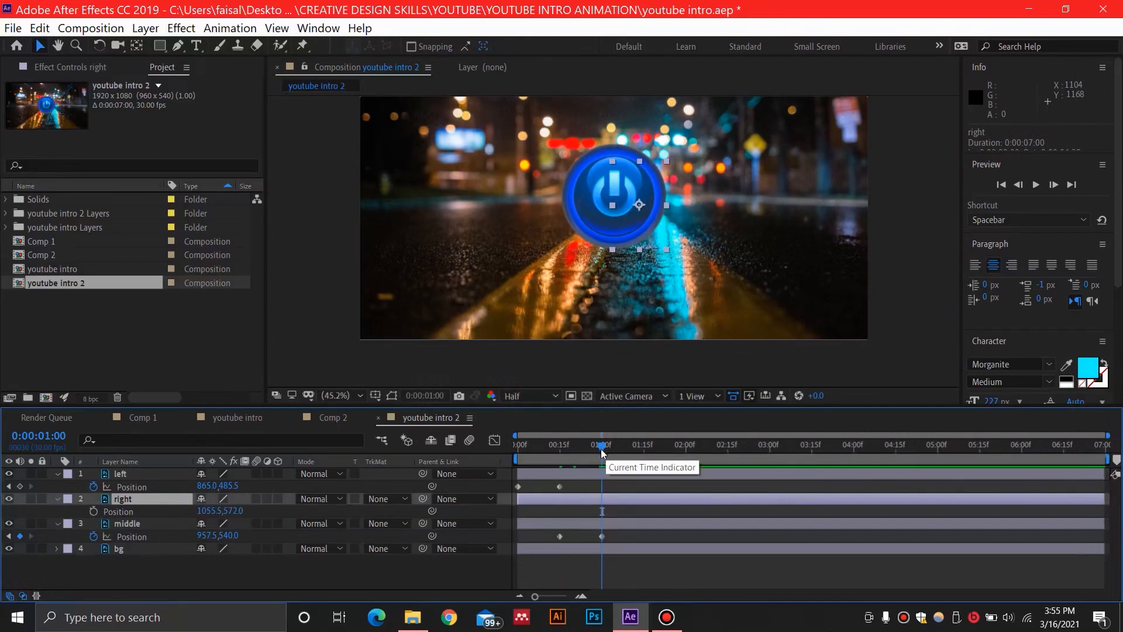
pyautogui.moveTo(613, 450); pyautogui.dragTo(646, 448)
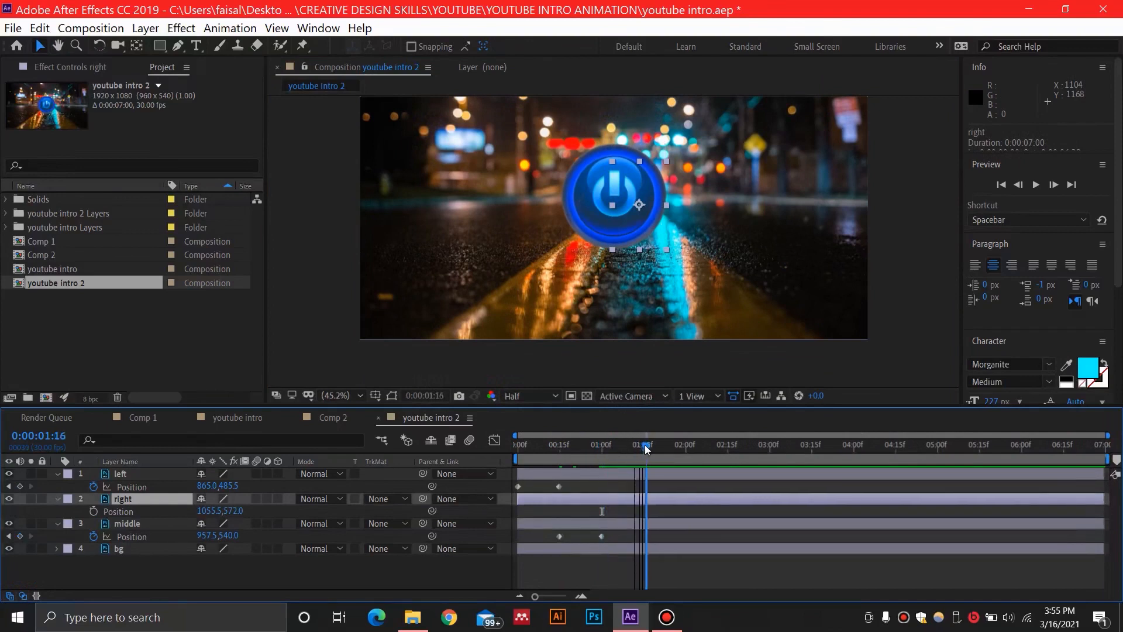
pyautogui.click(93, 511)
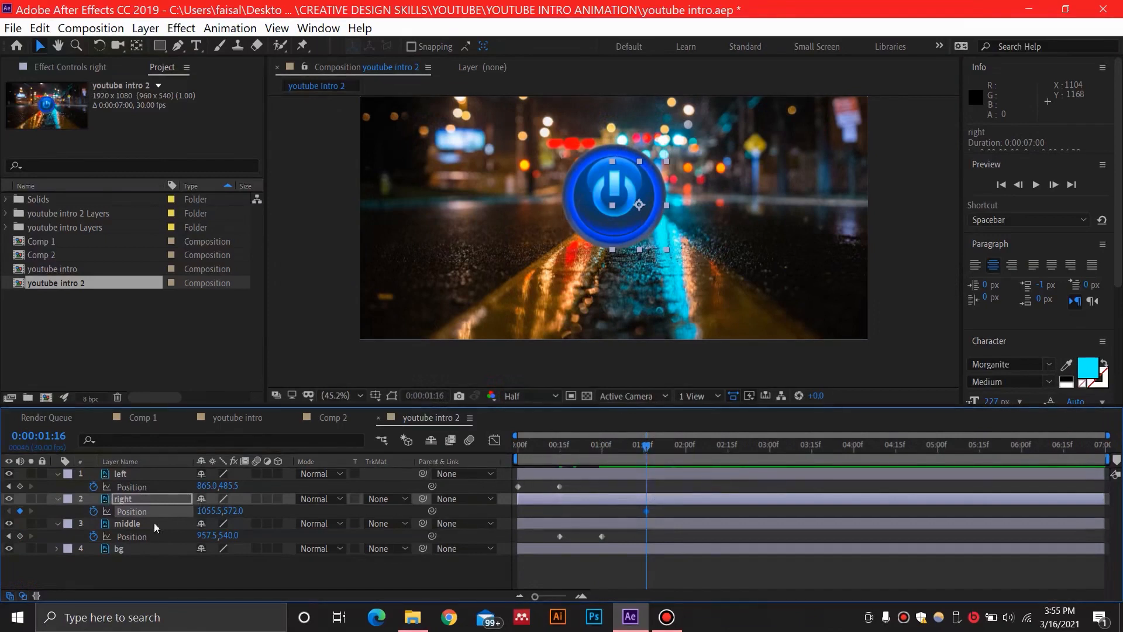
# At 0:00:01:00, move the right layer diagonally below the frame to about 706, 1313, and preview the assembly from the start
pyautogui.moveTo(623, 446); pyautogui.dragTo(603, 450)
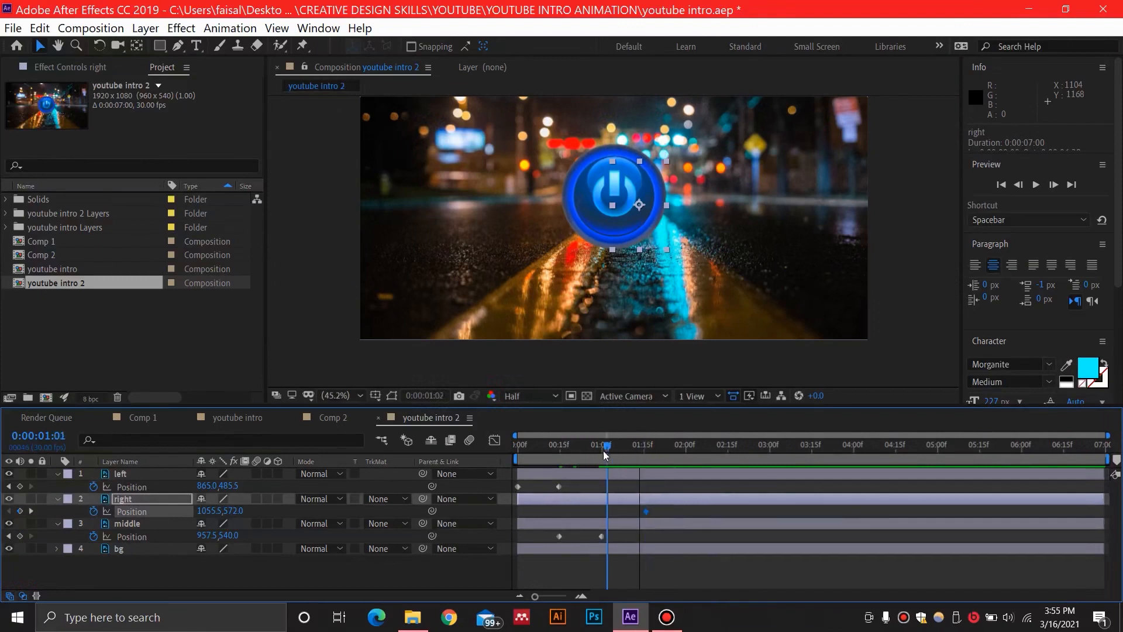
pyautogui.moveTo(637, 208); pyautogui.dragTo(545, 404)
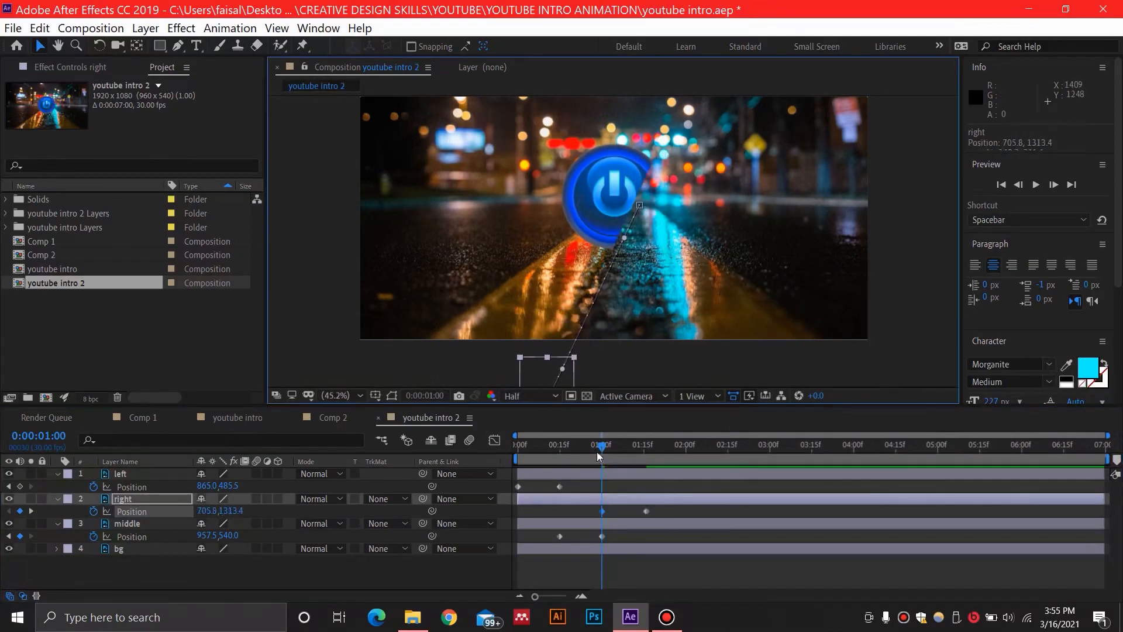
pyautogui.moveTo(598, 450); pyautogui.dragTo(502, 460)
pyautogui.press('space')
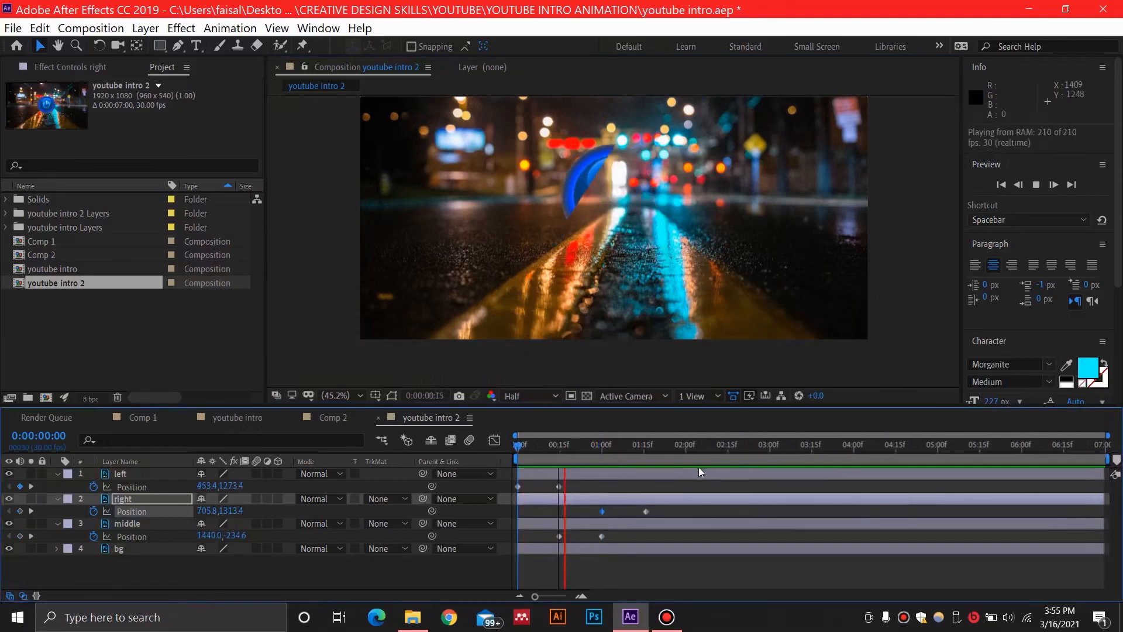
pyautogui.press('space')
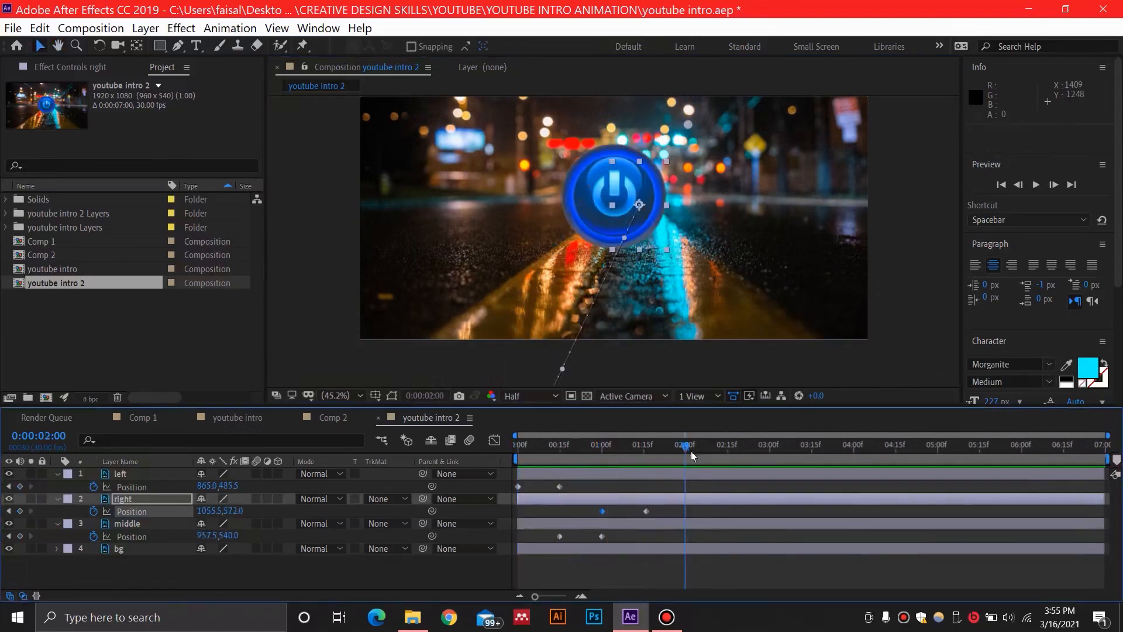
# Compress all Position keyframes of the three logo layers proportionally to finish just before 0:00:01:00, and preview the faster assembly
pyautogui.moveTo(670, 447); pyautogui.dragTo(666, 448)
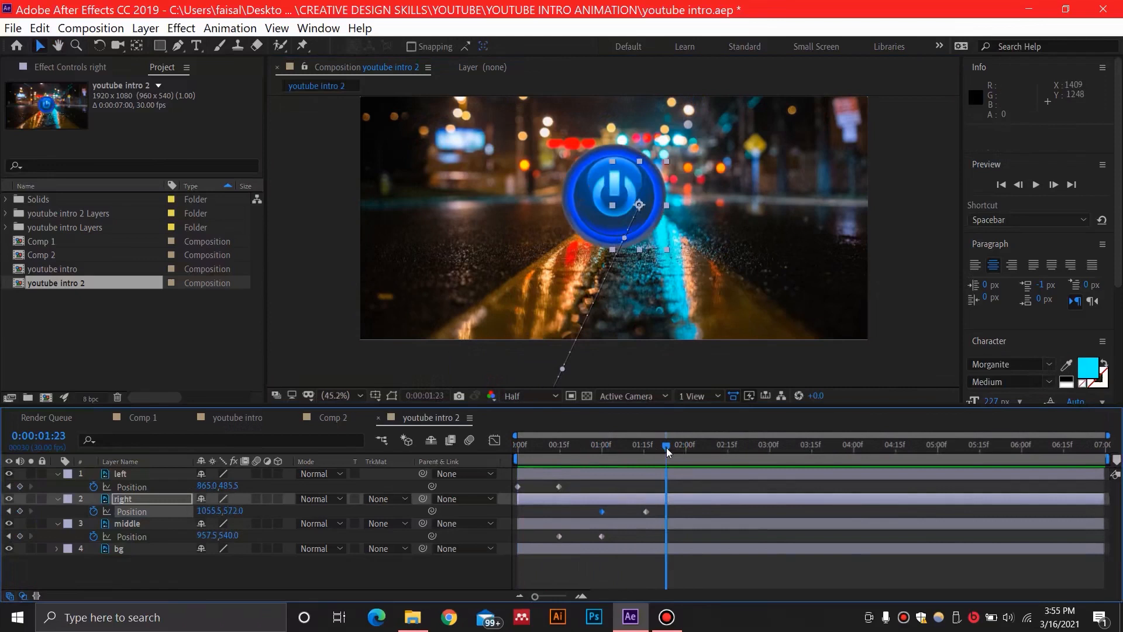
pyautogui.click(649, 484)
pyautogui.moveTo(652, 486); pyautogui.dragTo(514, 567)
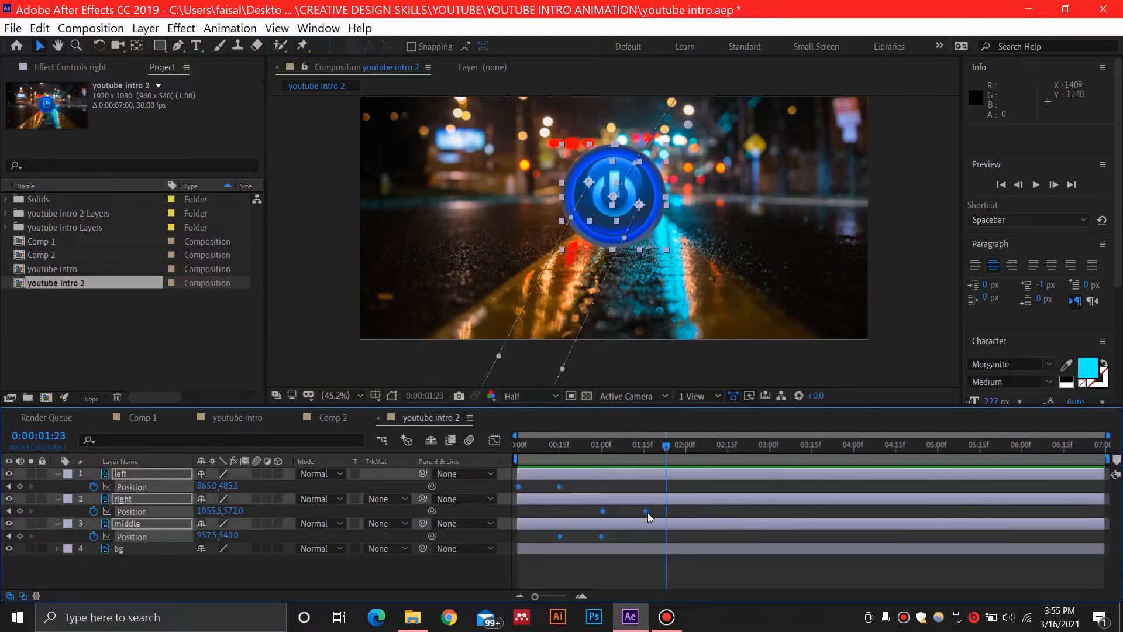
pyautogui.moveTo(646, 511); pyautogui.dragTo(601, 514)
pyautogui.press('Home')
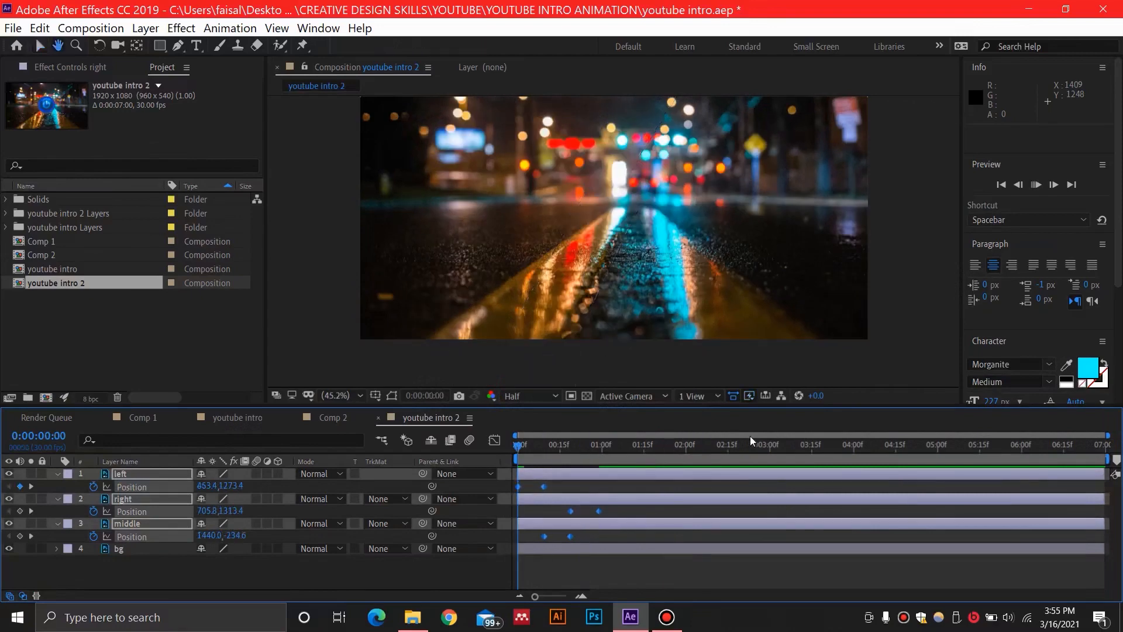
pyautogui.press('space')
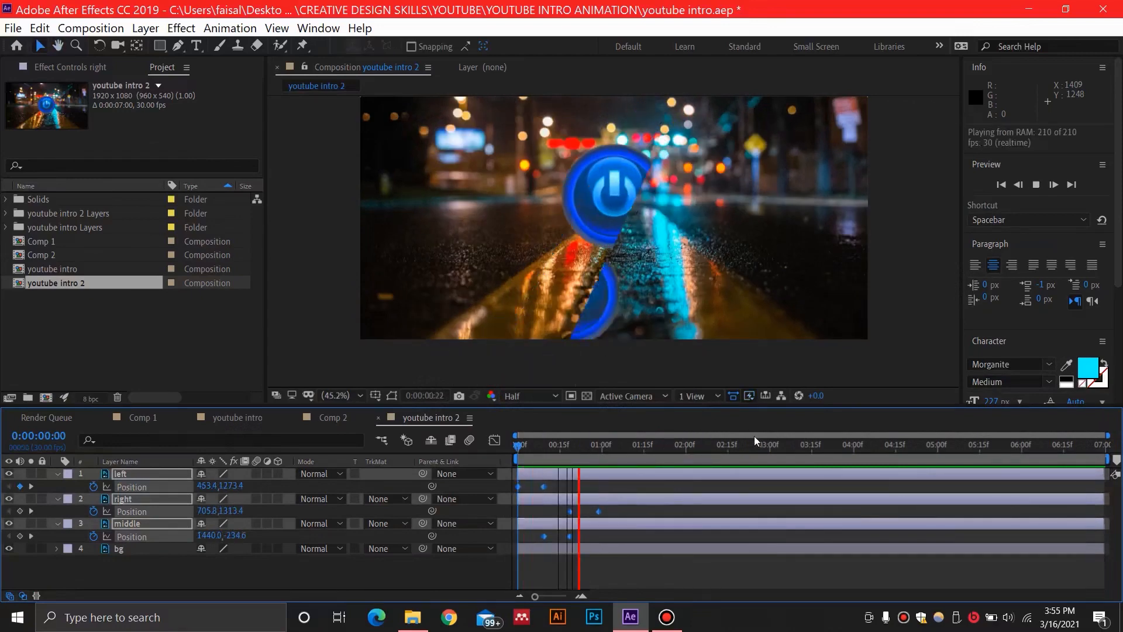
pyautogui.press('space')
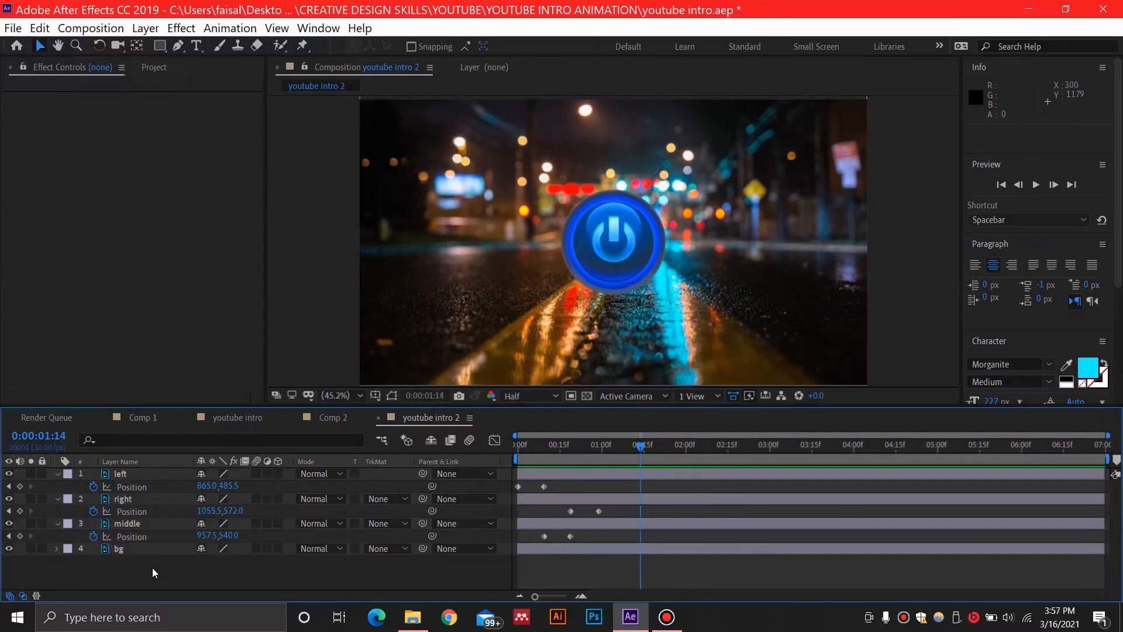
# Create a new deep red solid layer covering the whole frame
pyautogui.rightClick(168, 571)
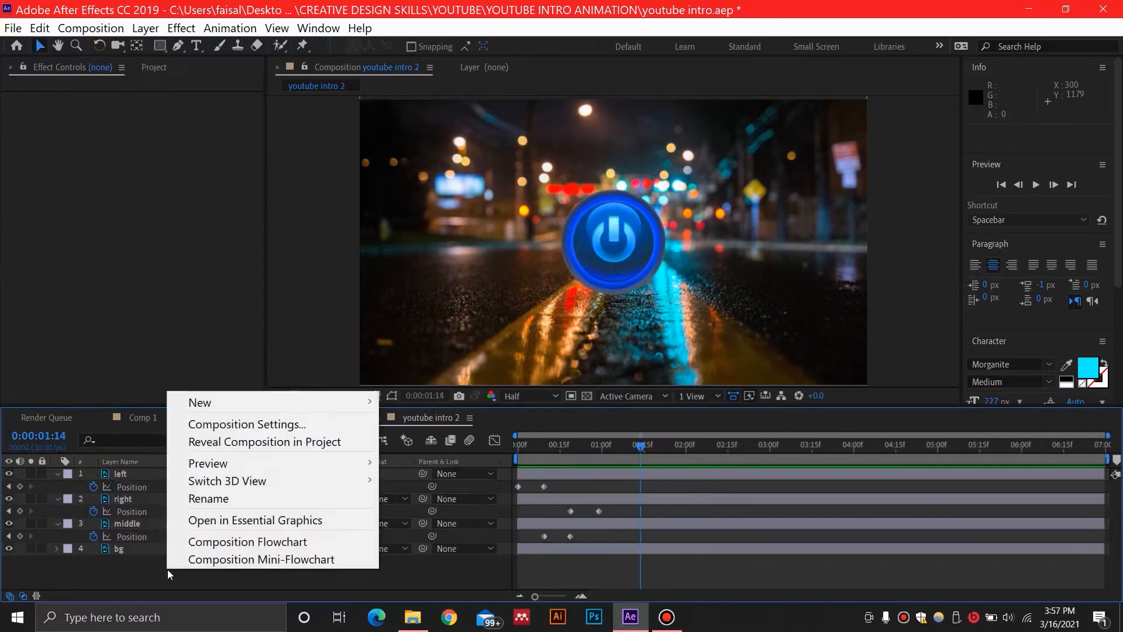
pyautogui.moveTo(326, 400)
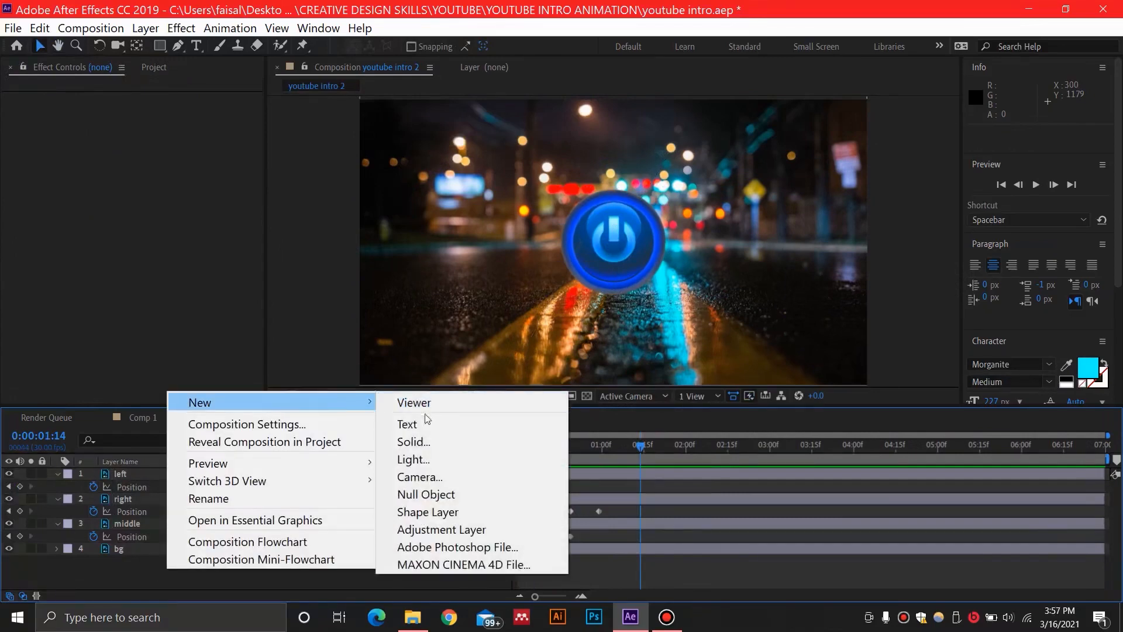
pyautogui.click(445, 442)
pyautogui.click(614, 438)
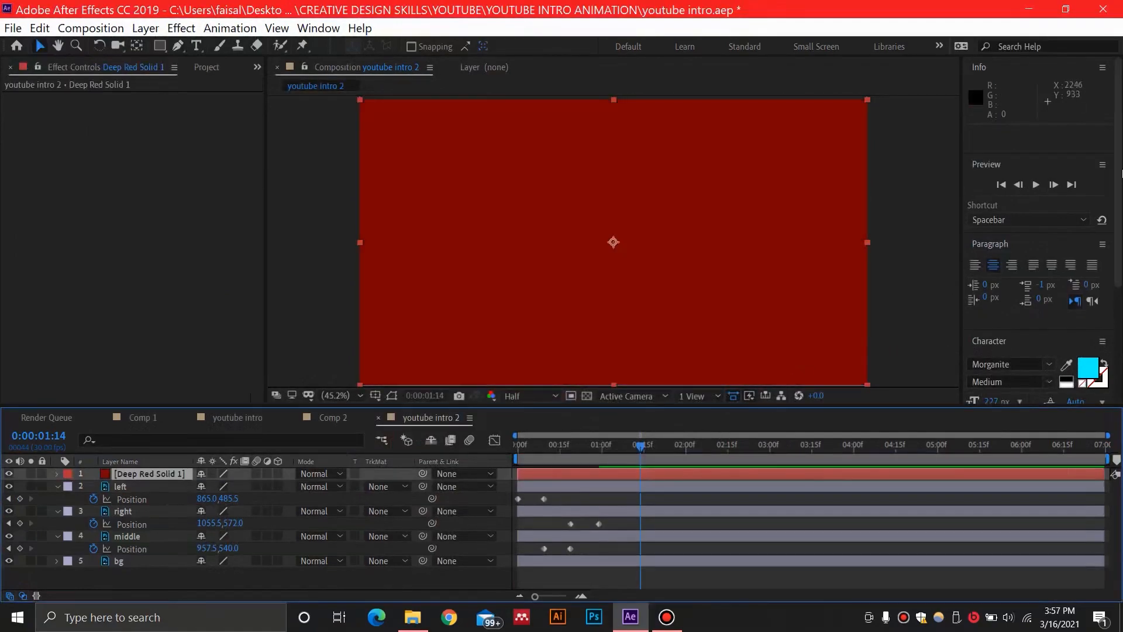
# Find the lightning presets and apply Lightning - Horizontal to the deep red solid
pyautogui.scroll(-3, 1012, 379)
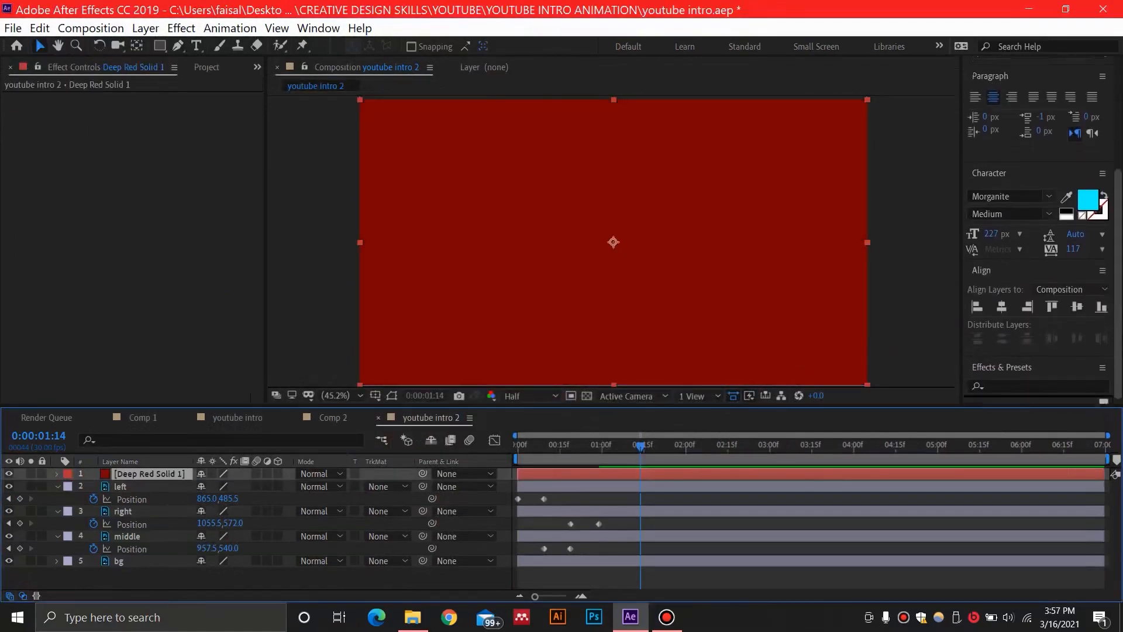
pyautogui.click(1023, 380)
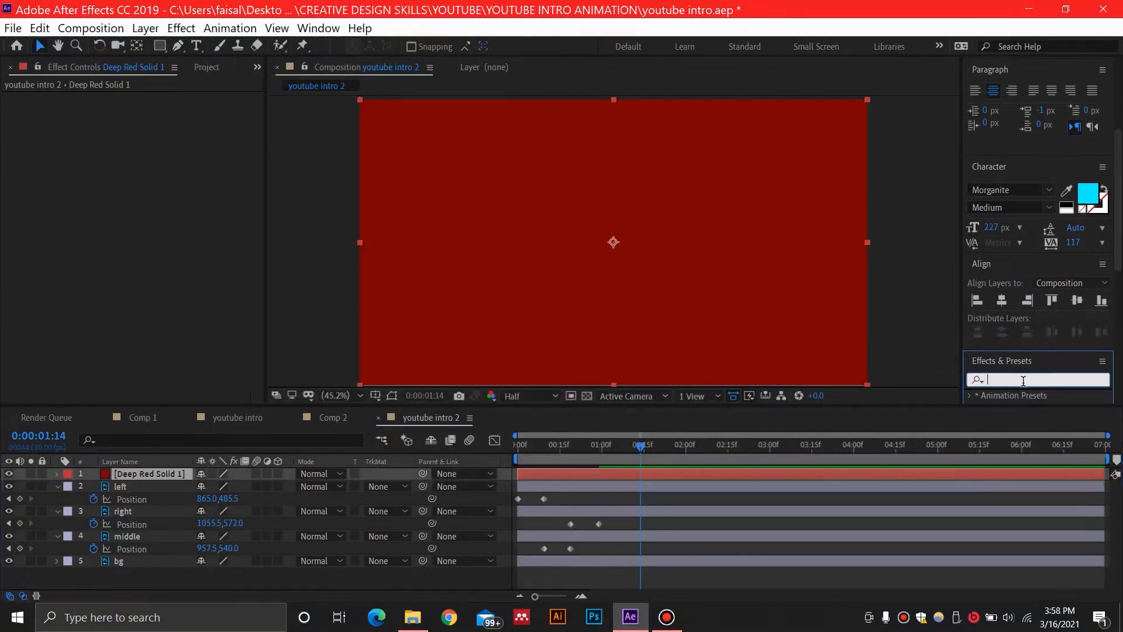
pyautogui.write('lightning')
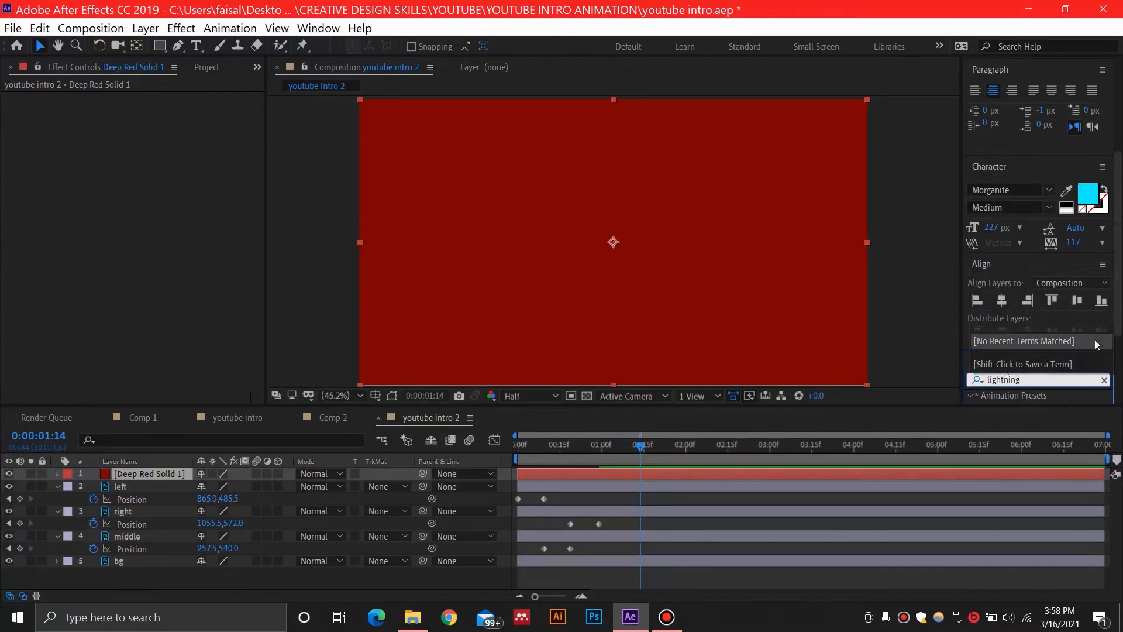
pyautogui.moveTo(1117, 318); pyautogui.dragTo(1118, 374)
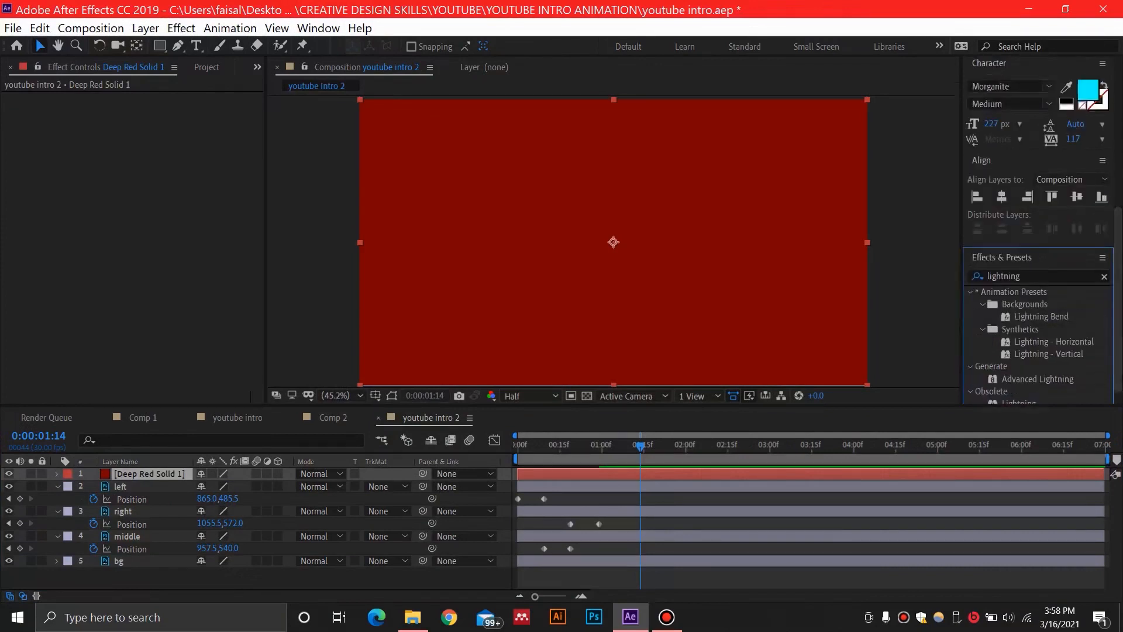
pyautogui.click(1062, 344)
pyautogui.moveTo(1061, 343); pyautogui.dragTo(149, 473)
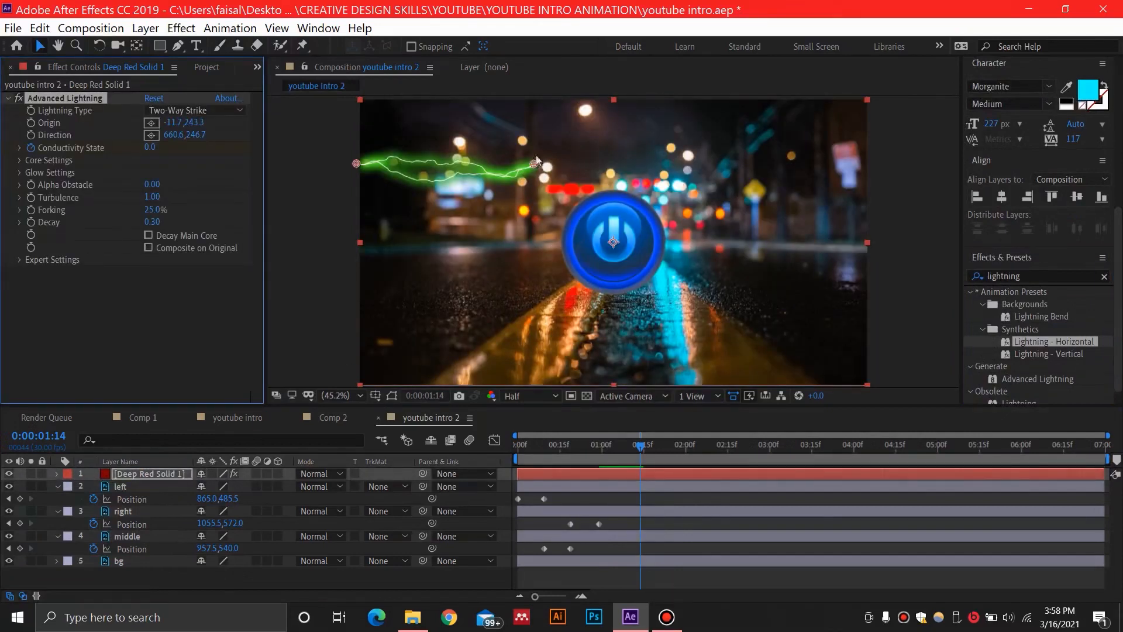
# Stretch the lightning diagonally across the frame, with its direction point at about 1922, 1088 and its origin at about -12, -7
pyautogui.moveTo(536, 159); pyautogui.dragTo(865, 385)
pyautogui.press('space')
pyautogui.moveTo(815, 298); pyautogui.dragTo(810, 263)
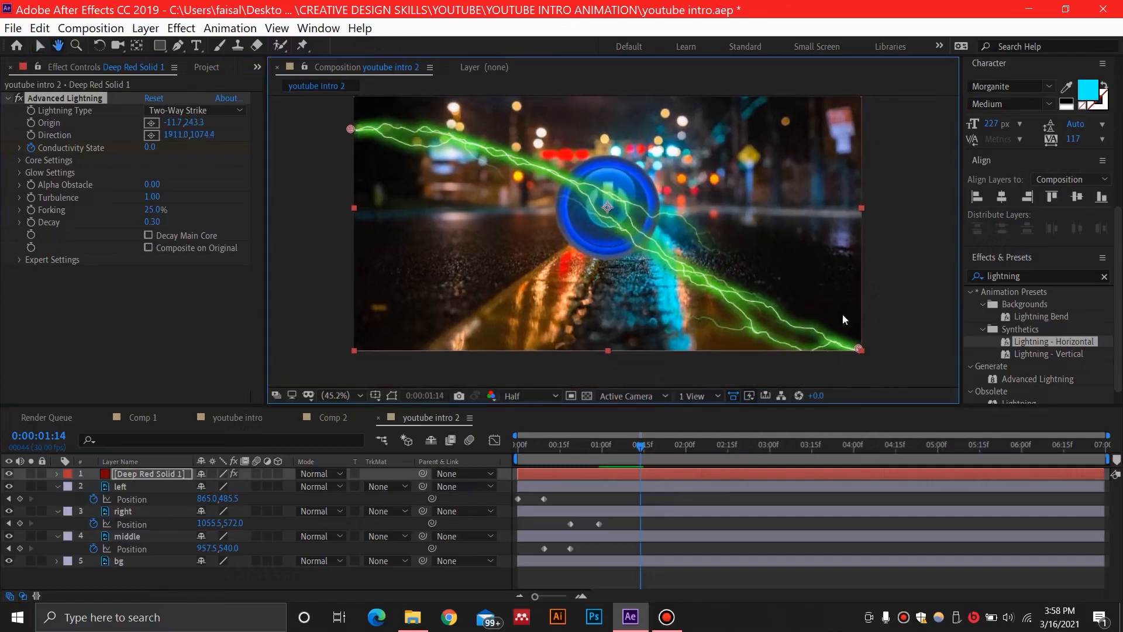
pyautogui.moveTo(859, 349); pyautogui.dragTo(861, 352)
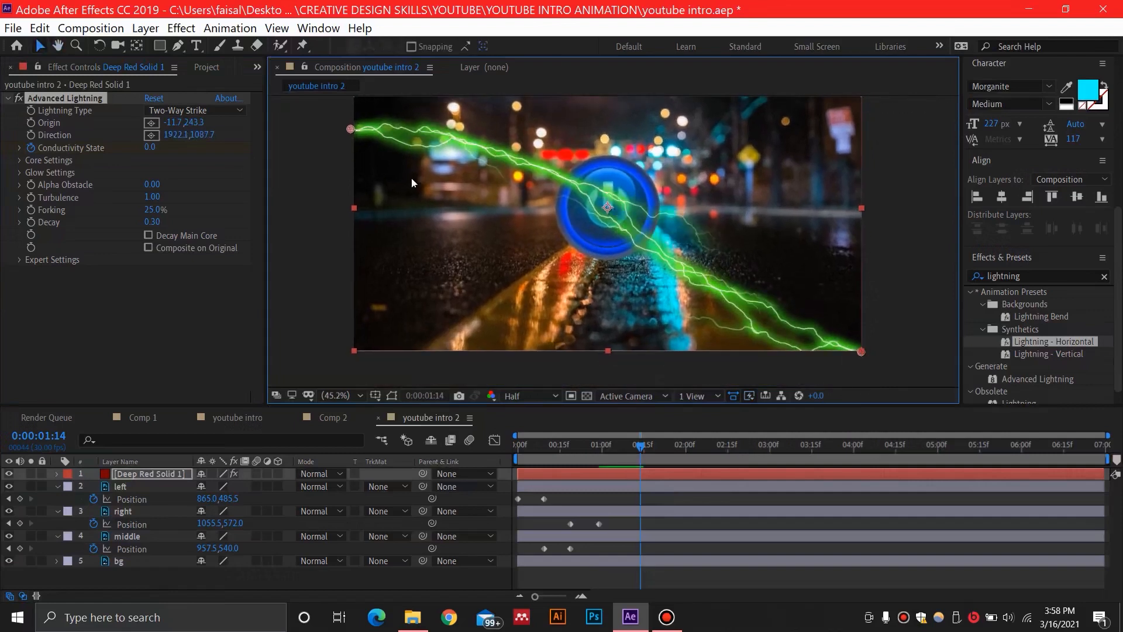
pyautogui.moveTo(345, 128); pyautogui.dragTo(367, 104)
pyautogui.press('space')
# Move the lightning solid below the middle layer, directly above the bg layer, so it strikes behind the logo
pyautogui.click(68, 97)
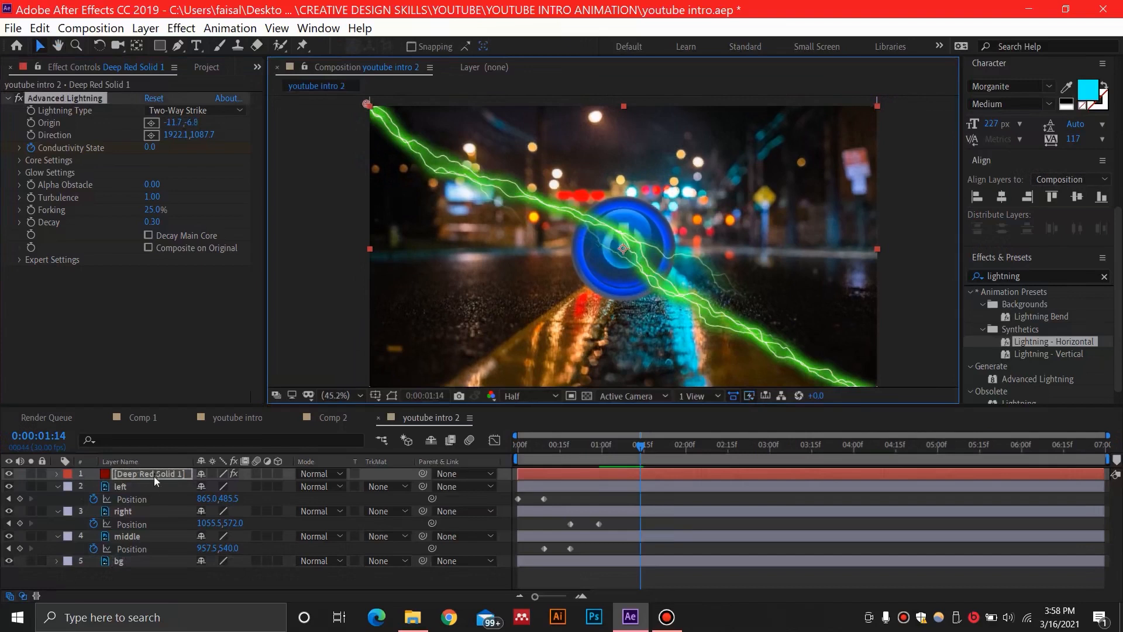
pyautogui.moveTo(153, 475); pyautogui.dragTo(156, 552)
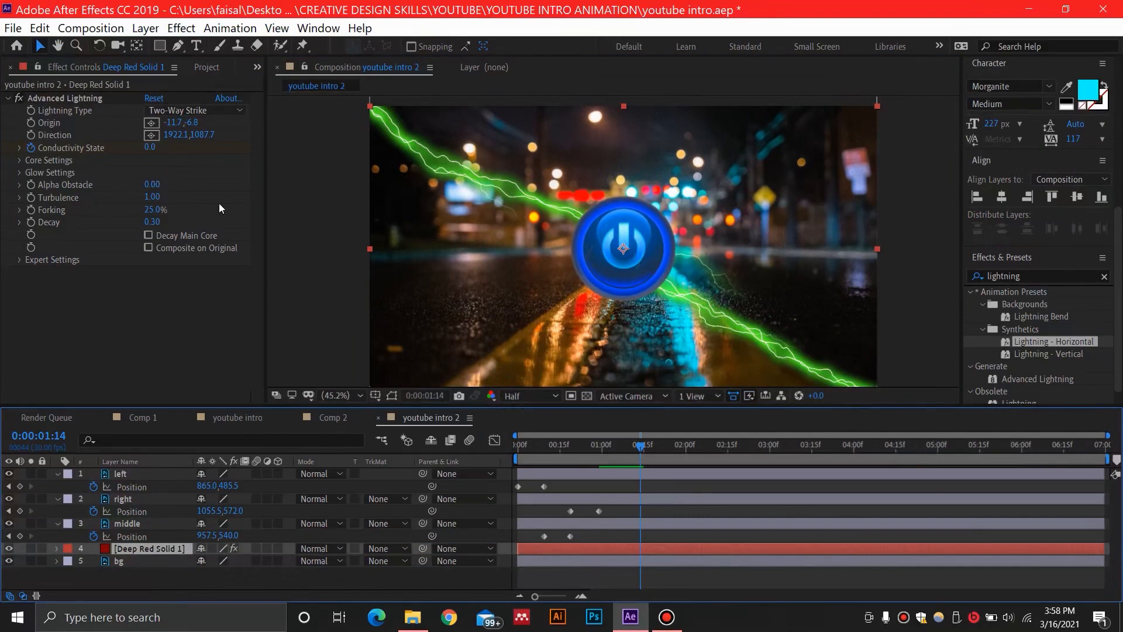
# Set the lightning's Glow Color to blue 0062C0, sampled from the logo
pyautogui.click(20, 172)
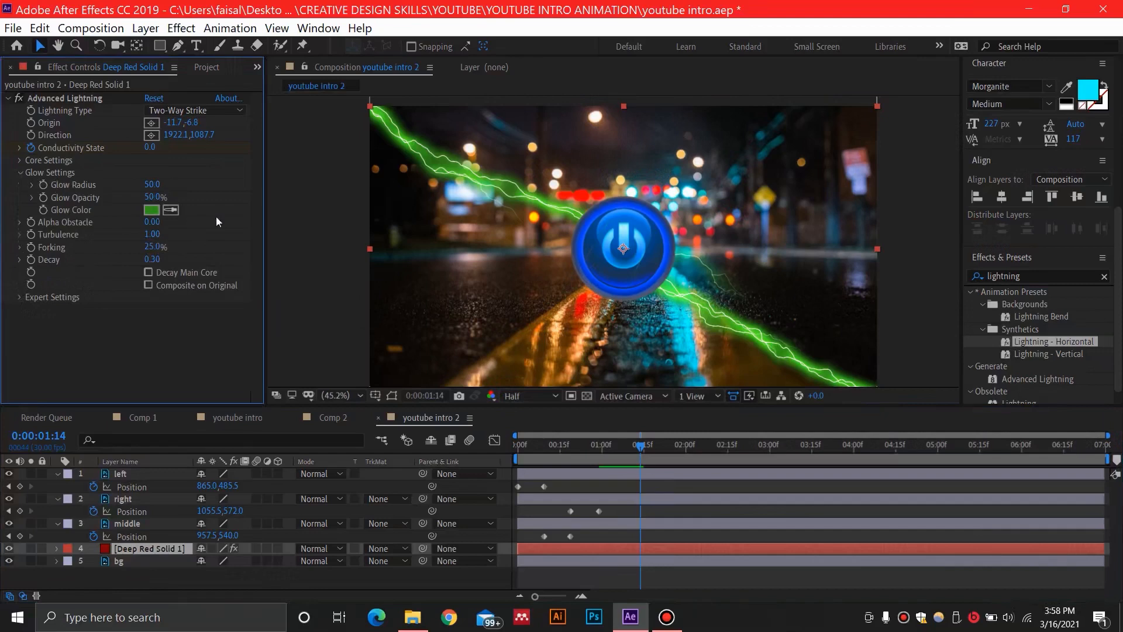
pyautogui.click(152, 209)
pyautogui.click(957, 367)
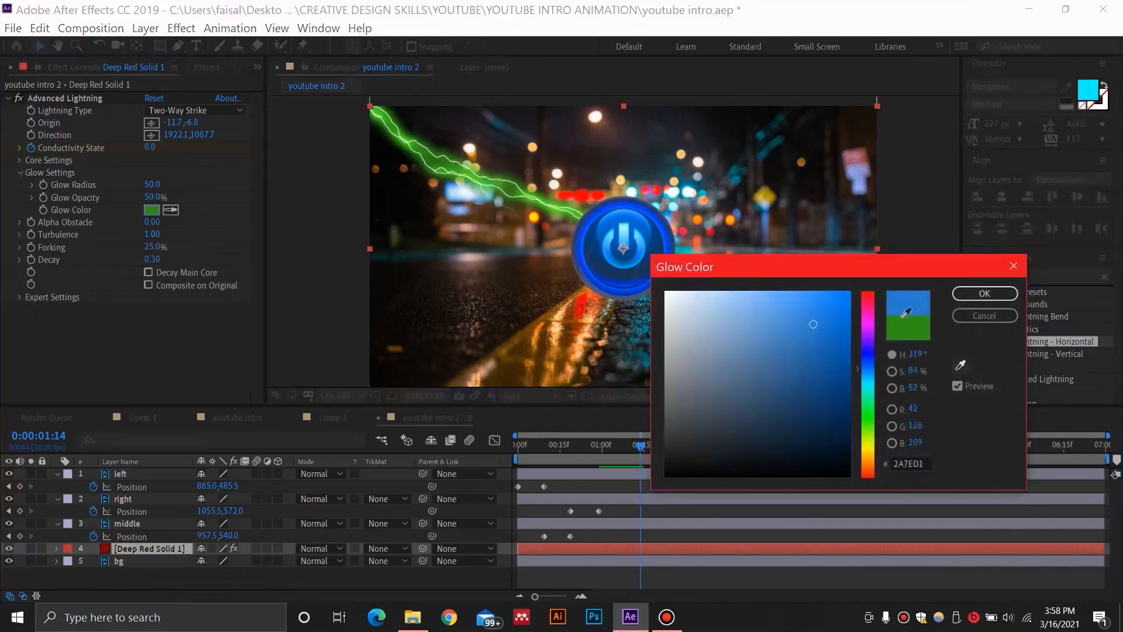
pyautogui.click(648, 237)
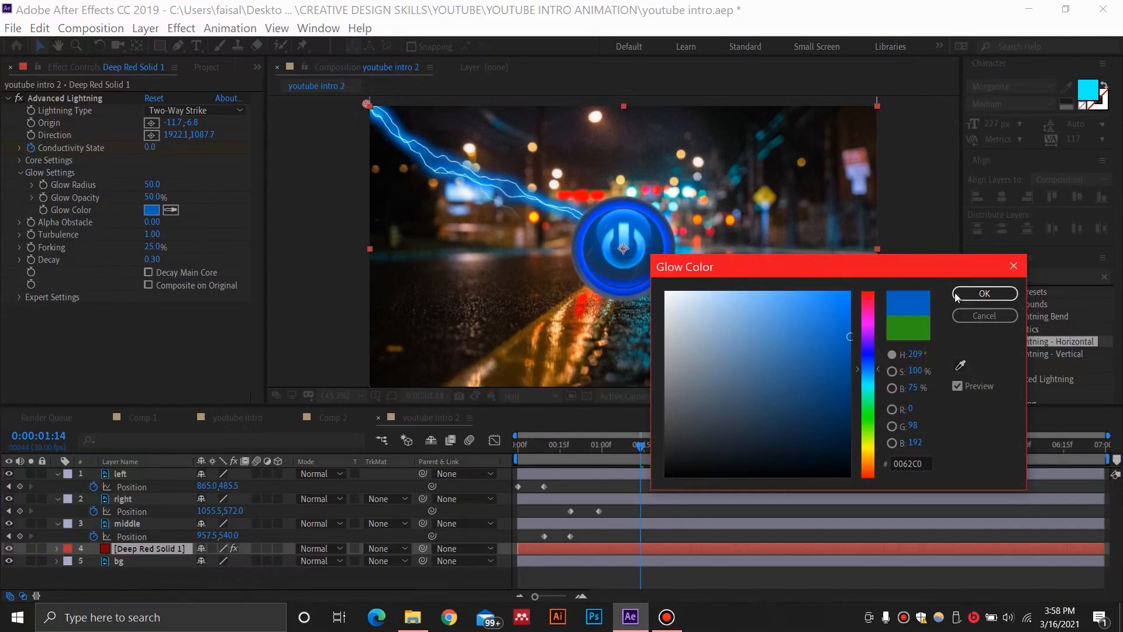
pyautogui.click(960, 293)
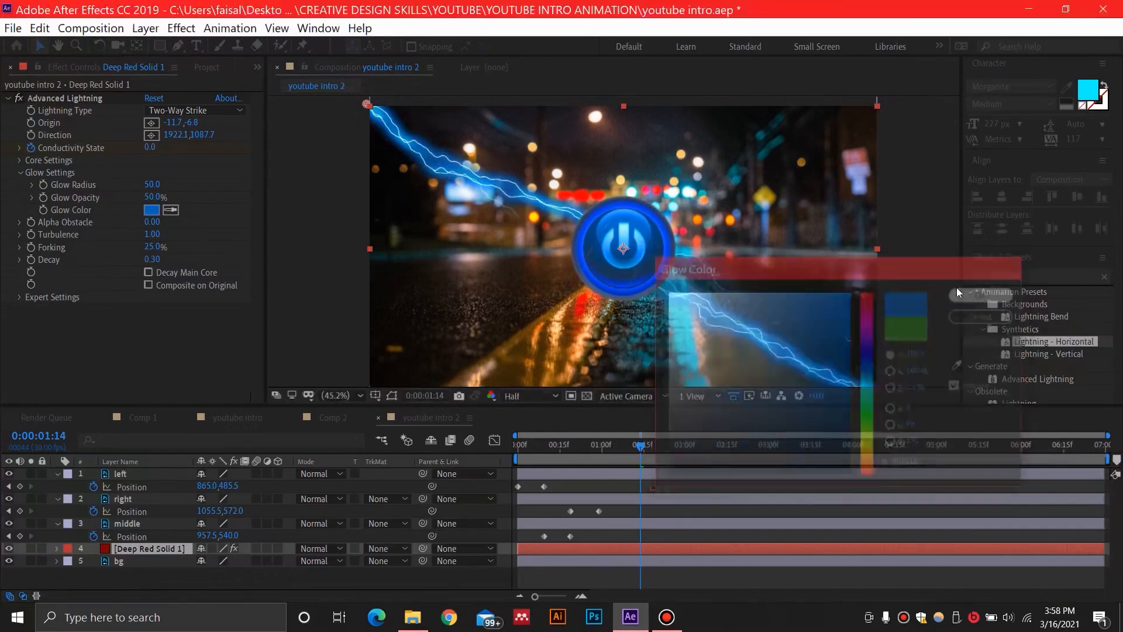
# Set the lightning's Forking to 50% and check the bolt at 0:00:02:18
pyautogui.click(150, 248)
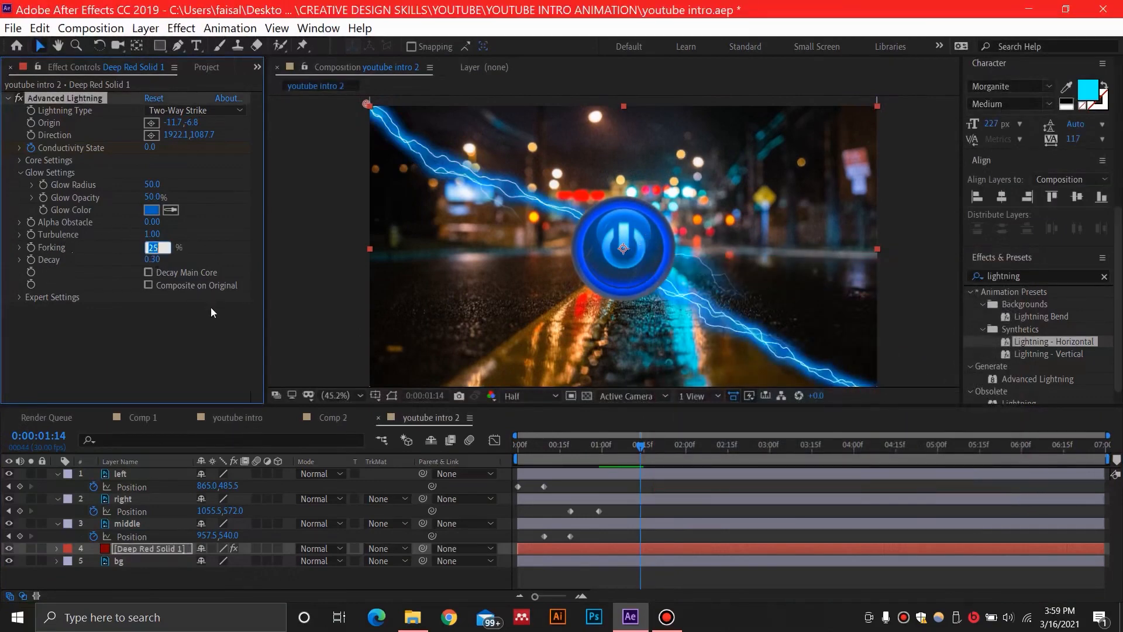
pyautogui.write('15')
pyautogui.write('0')
pyautogui.press('Return')
pyautogui.moveTo(642, 449); pyautogui.dragTo(735, 446)
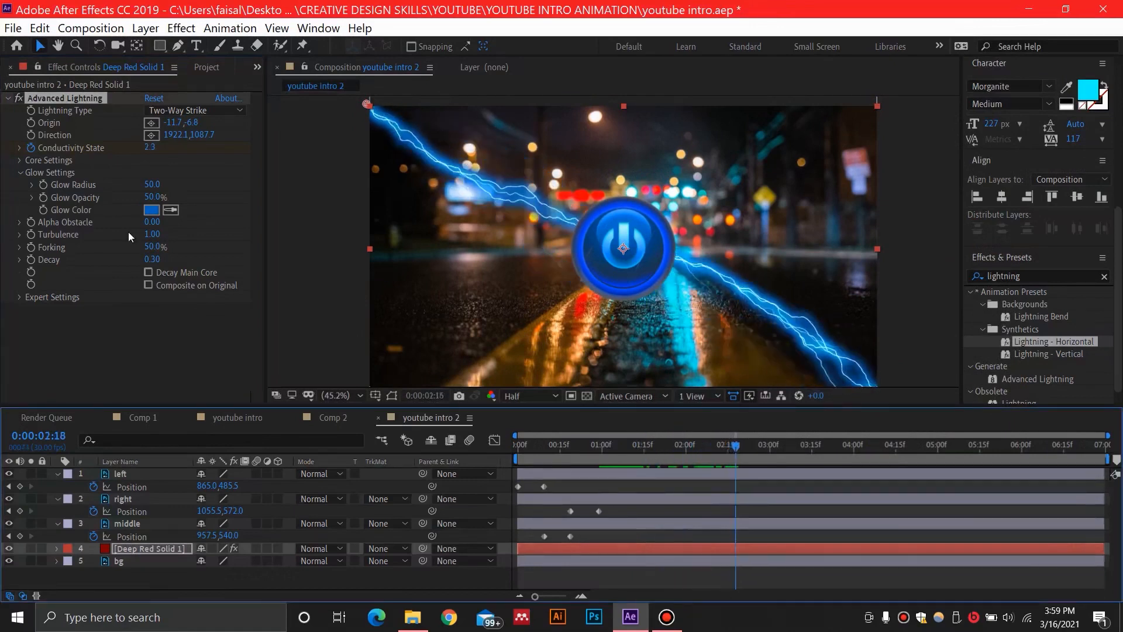
# Move the lightning's Conductivity State keyframes to about 0:00:01:08 and 0:00:03:01, and preview the strike from 0:00:01:01
pyautogui.click(143, 548)
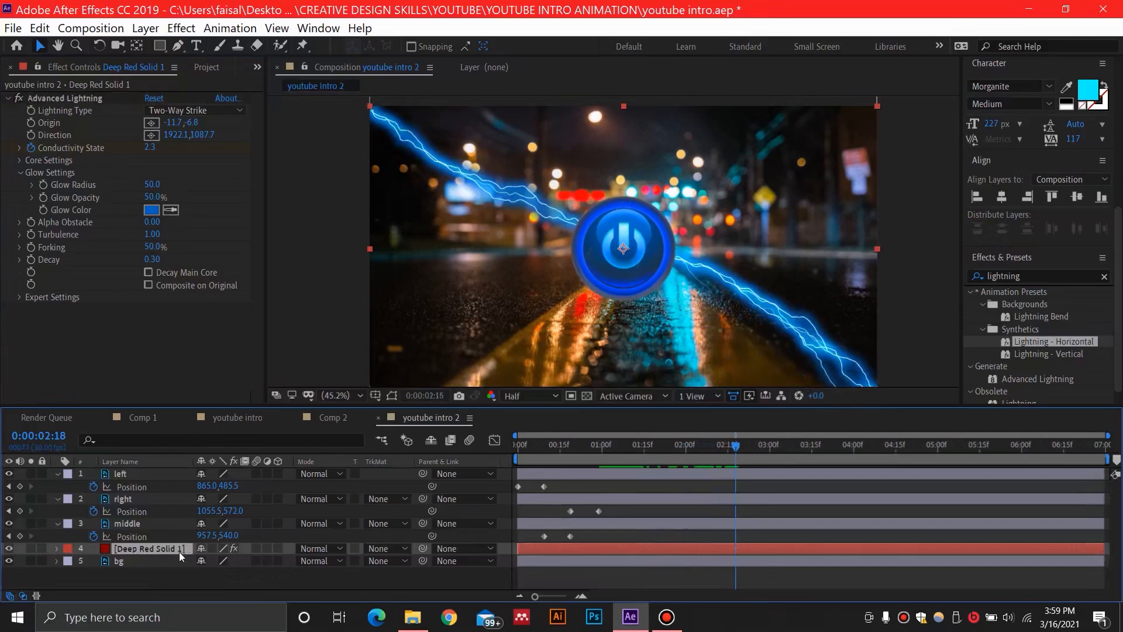
pyautogui.press('u')
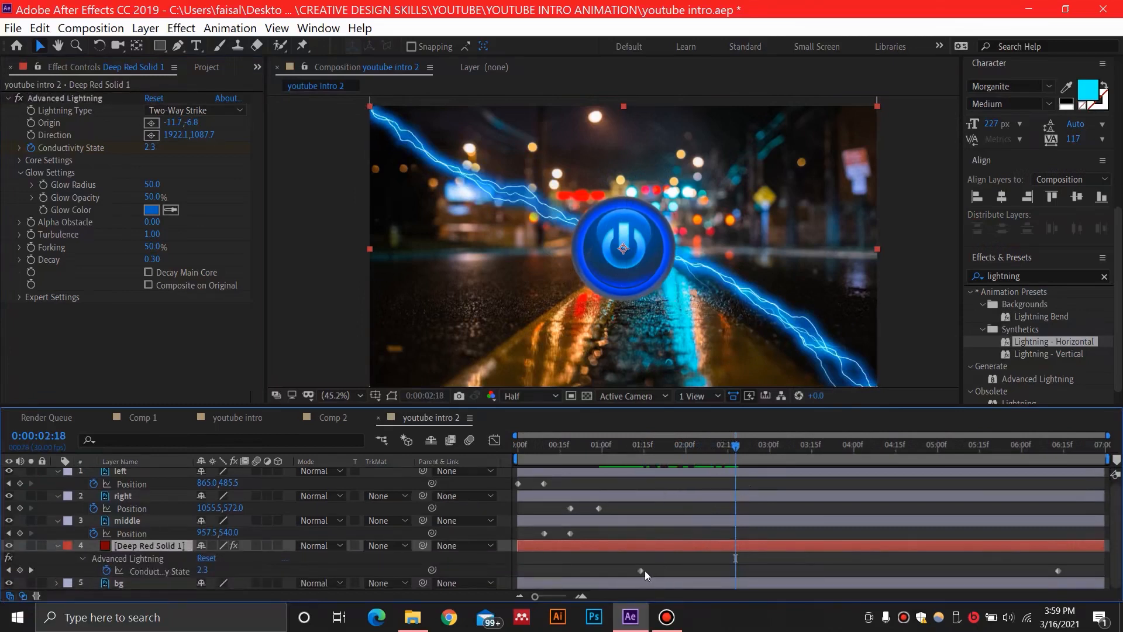
pyautogui.moveTo(640, 571); pyautogui.dragTo(624, 570)
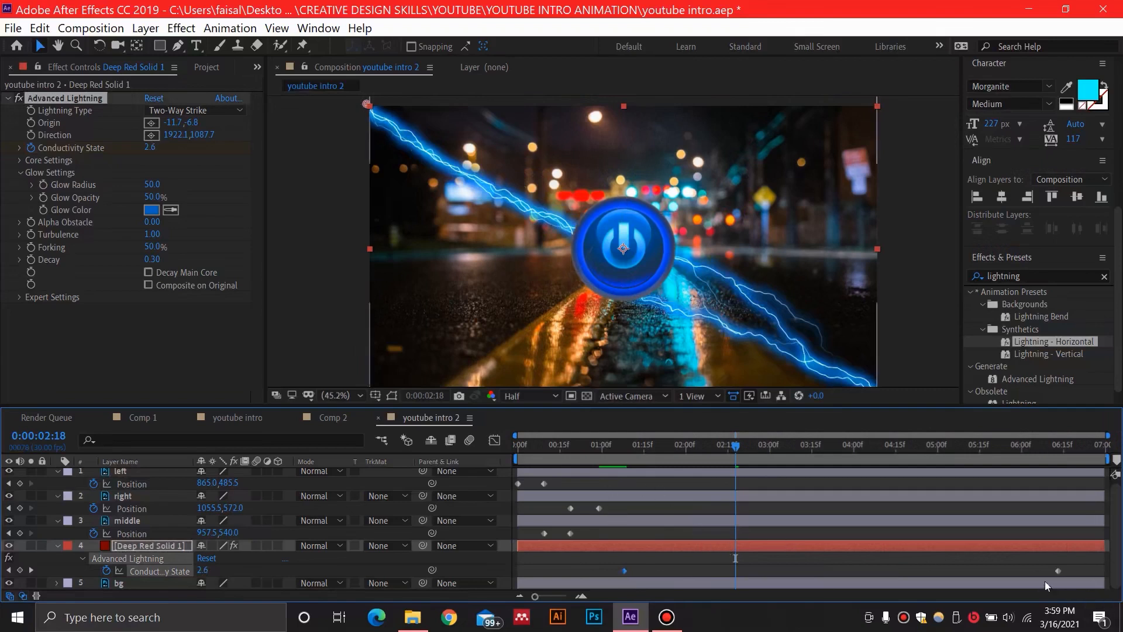
pyautogui.moveTo(1058, 571)
pyautogui.moveTo(1058, 571); pyautogui.dragTo(773, 571)
pyautogui.moveTo(743, 443); pyautogui.dragTo(604, 450)
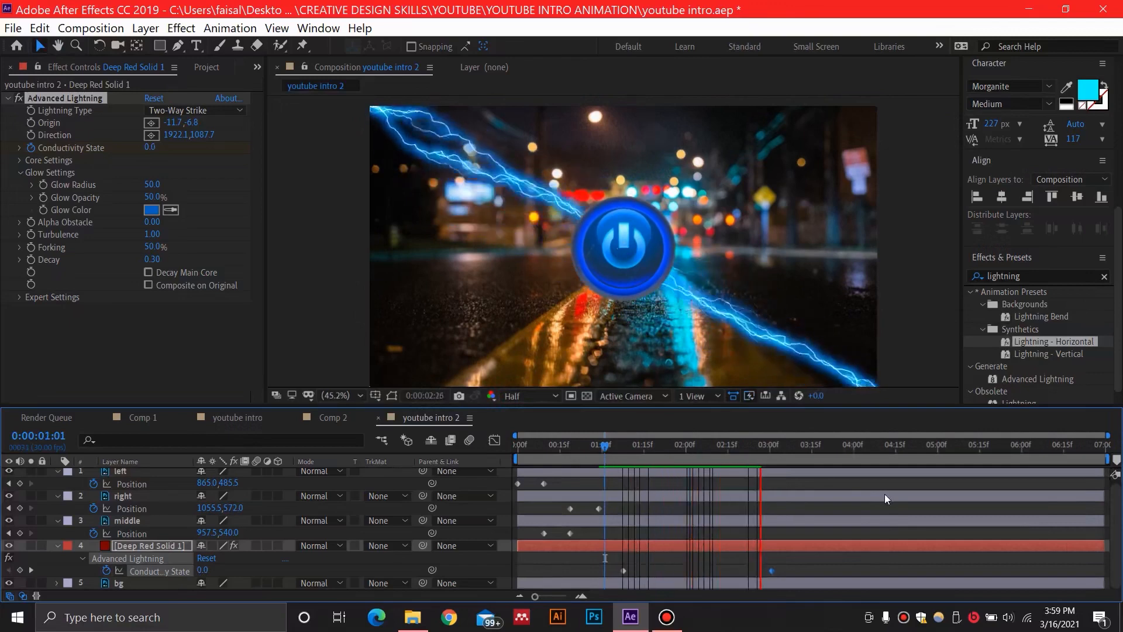
# Start animating the lightning solid's Rotation with a 0° keyframe at 0:00:01:10
pyautogui.click(829, 446)
pyautogui.moveTo(829, 447); pyautogui.dragTo(833, 474)
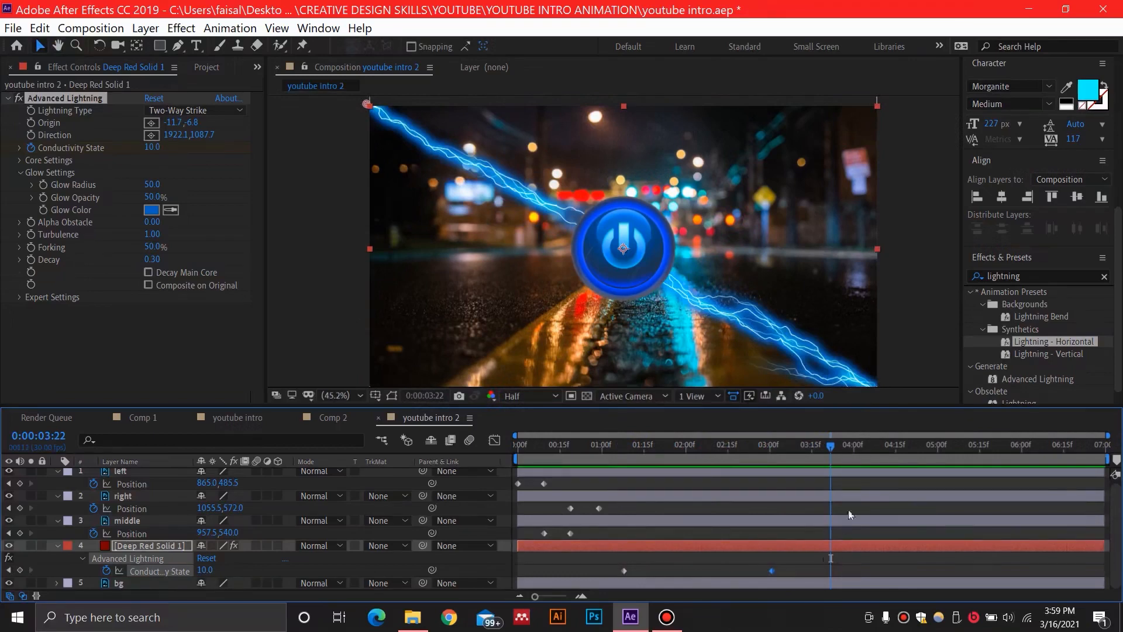
pyautogui.moveTo(797, 448); pyautogui.dragTo(622, 482)
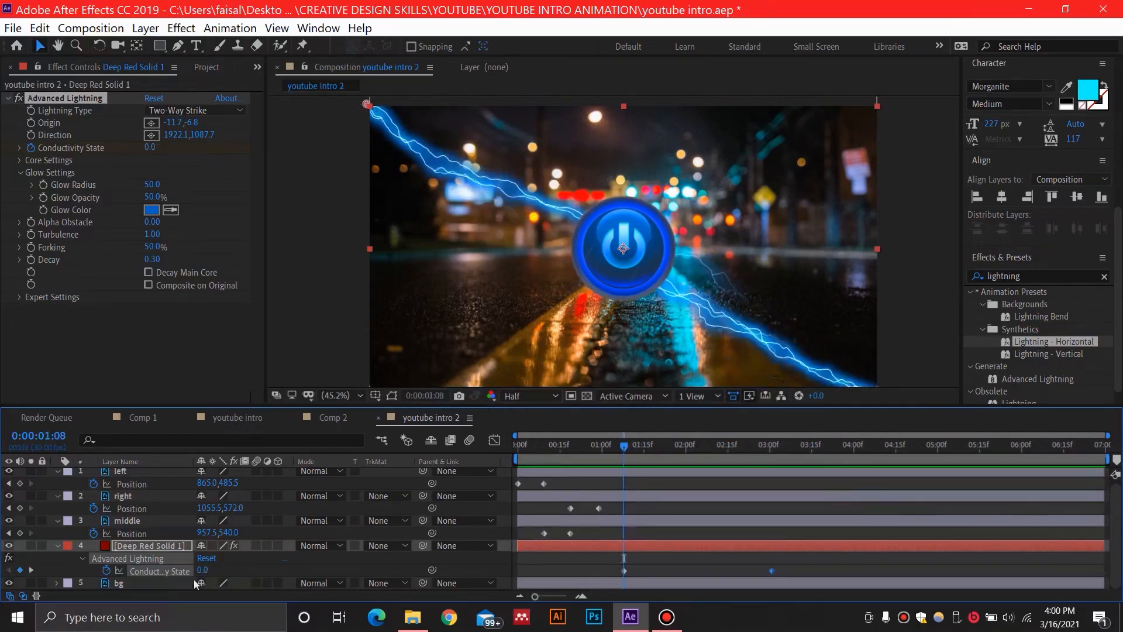
pyautogui.click(159, 546)
pyautogui.press('r')
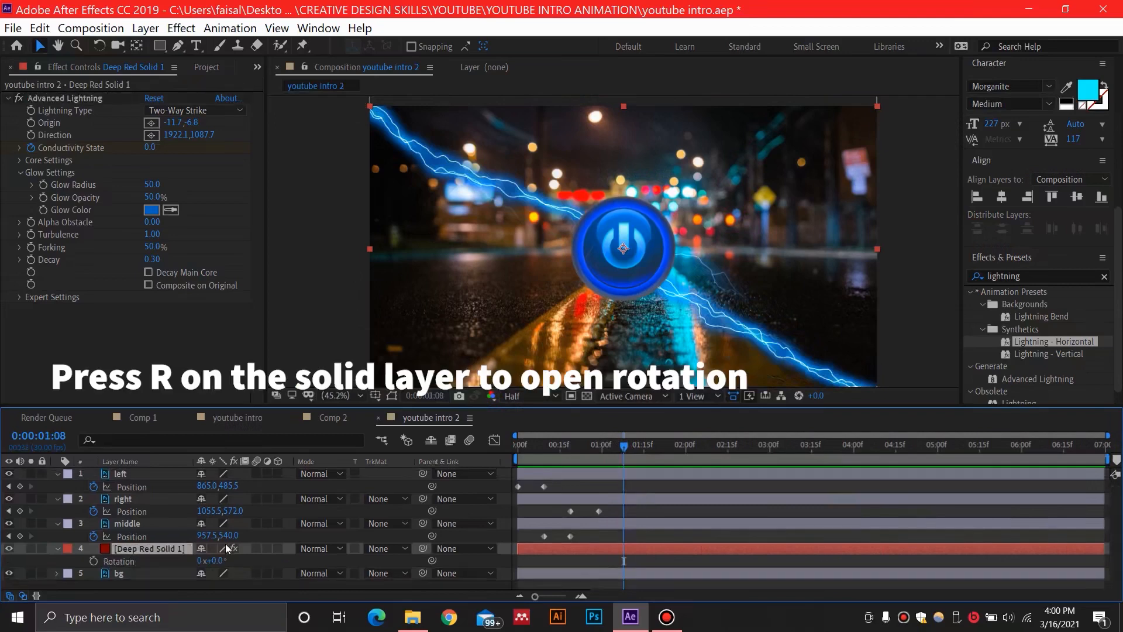
pyautogui.moveTo(637, 447); pyautogui.dragTo(630, 457)
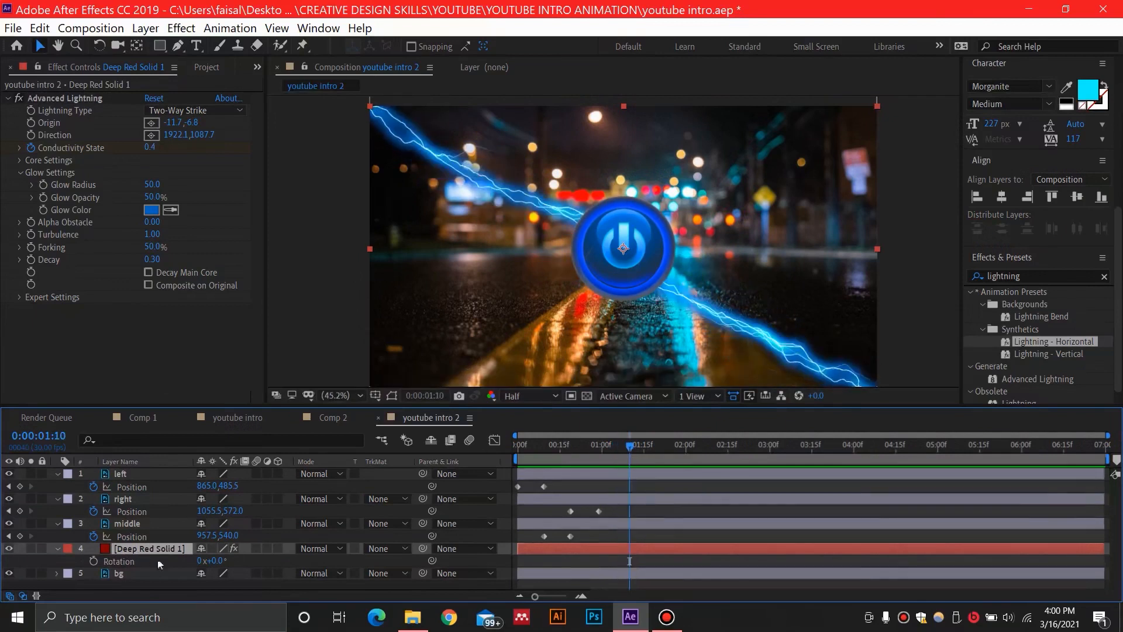
pyautogui.click(92, 562)
# Set the lightning solid's Rotation to 45° at 0:00:03:01 and preview the rotating strike from 0:00:00:27
pyautogui.moveTo(629, 447); pyautogui.dragTo(771, 451)
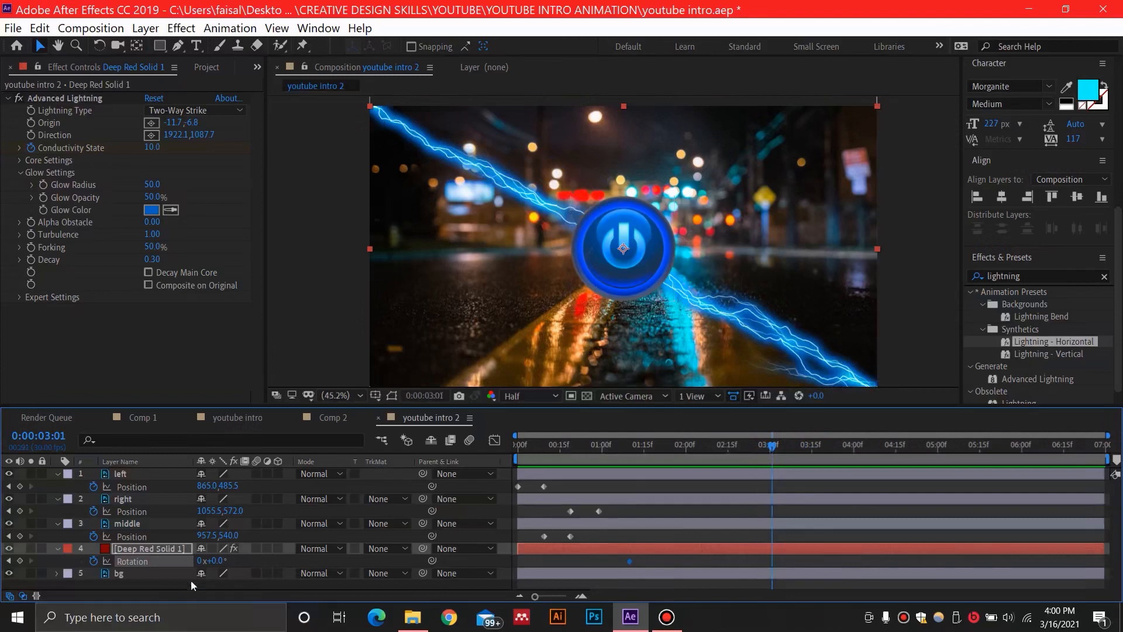
pyautogui.click(218, 560)
pyautogui.write('45')
pyautogui.press('Return')
pyautogui.moveTo(773, 449); pyautogui.dragTo(594, 467)
pyautogui.press('space')
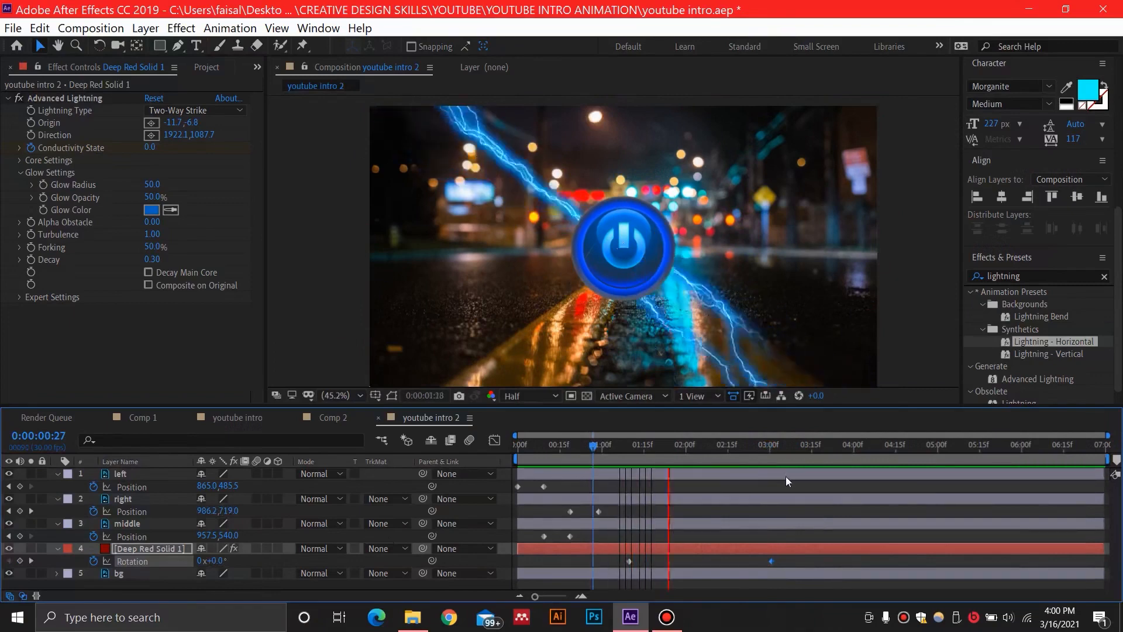
pyautogui.press('space')
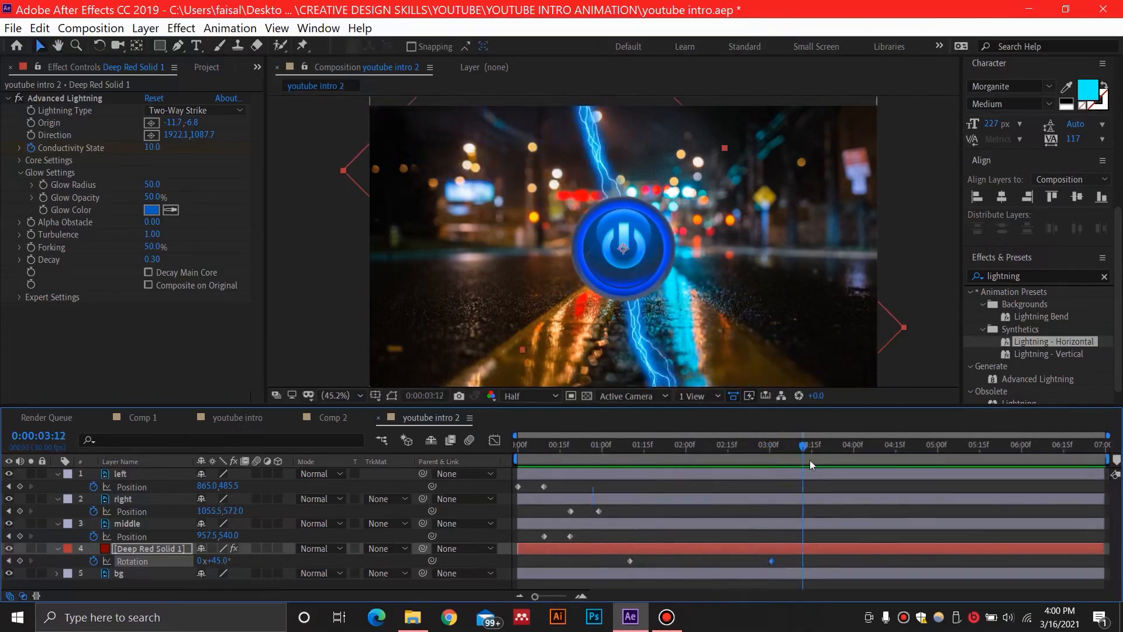
# Start animating the lightning solid's Opacity with a 100% keyframe at 0:00:01:08
pyautogui.moveTo(755, 452); pyautogui.dragTo(624, 448)
pyautogui.click(169, 550)
pyautogui.press('t')
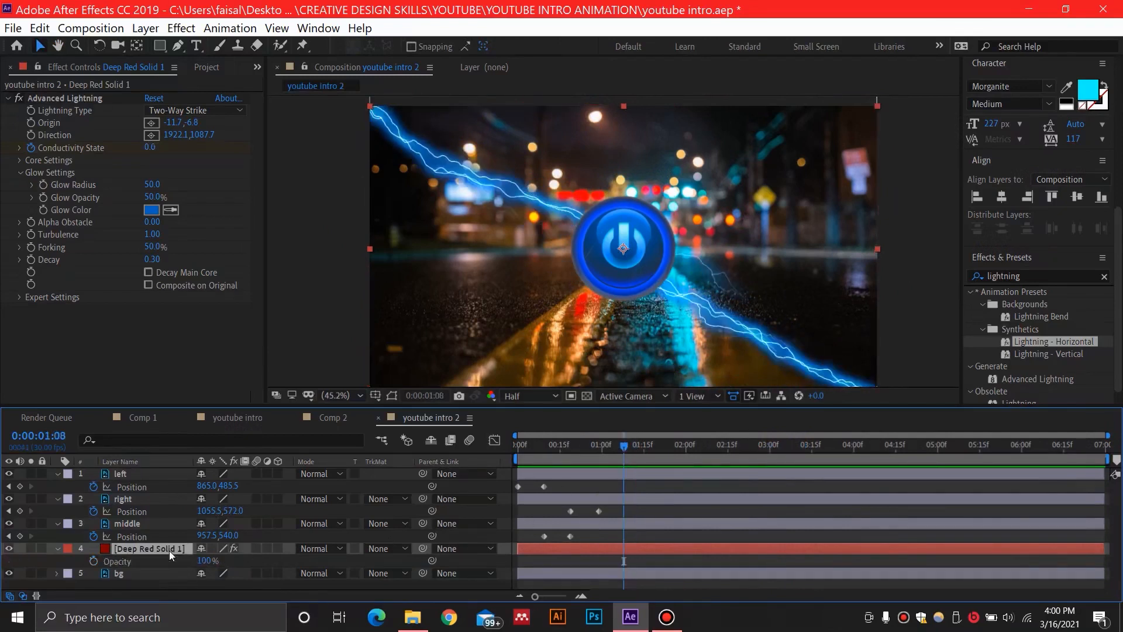
pyautogui.moveTo(621, 445)
pyautogui.mouseDown()
pyautogui.moveTo(585, 450)
pyautogui.moveTo(620, 450)
pyautogui.mouseUp()
pyautogui.click(92, 560)
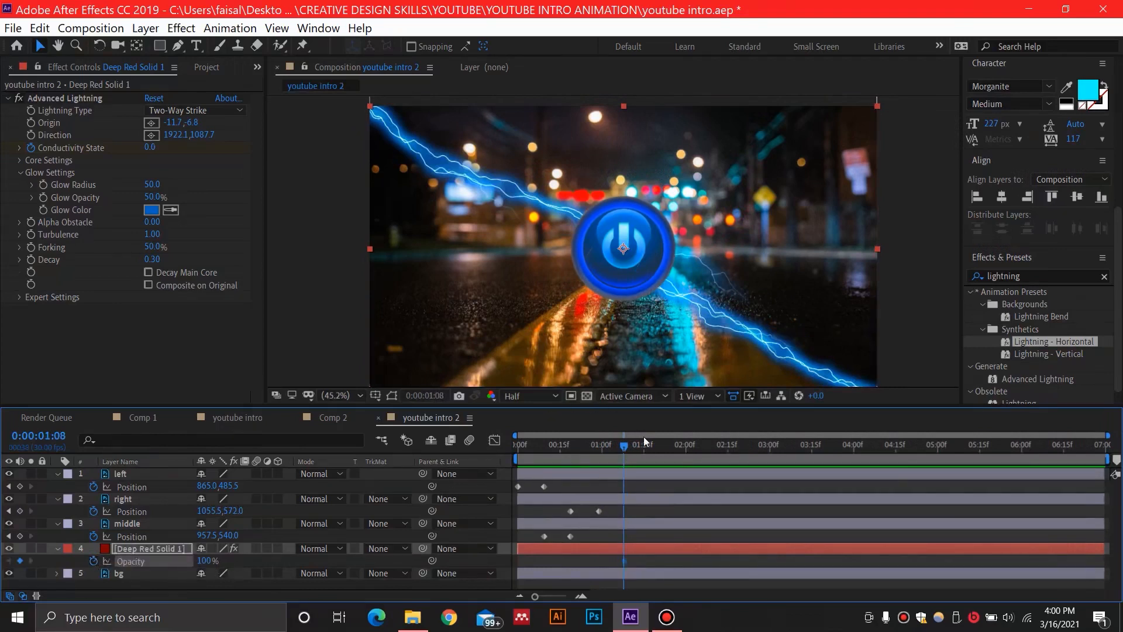
# Set the lightning solid's Opacity to 0% at 0:00:01:05 and preview the fade-in from 0:00:00:29
pyautogui.moveTo(624, 448)
pyautogui.mouseDown()
pyautogui.moveTo(599, 448)
pyautogui.moveTo(615, 454)
pyautogui.mouseUp()
pyautogui.click(206, 560)
pyautogui.write('0')
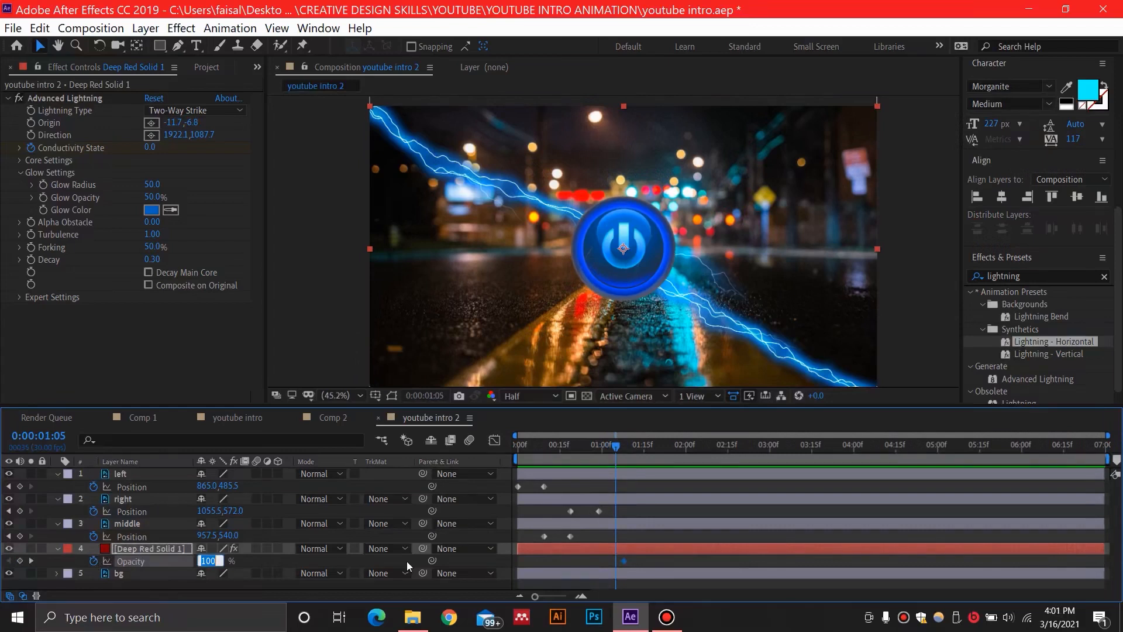
pyautogui.press('Return')
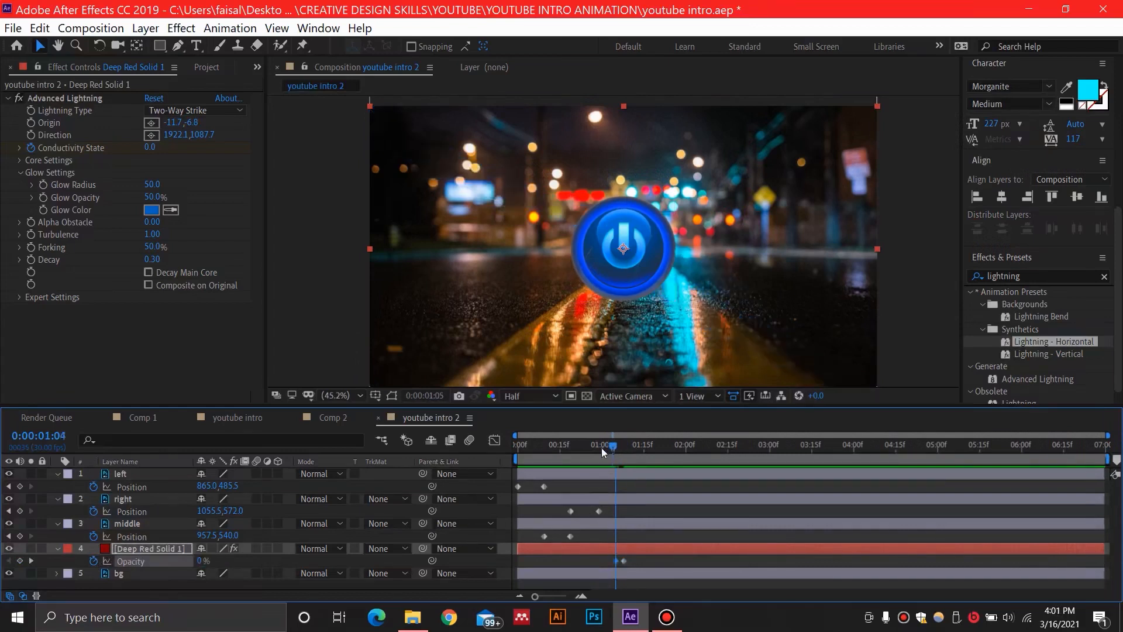
pyautogui.moveTo(602, 448); pyautogui.dragTo(598, 447)
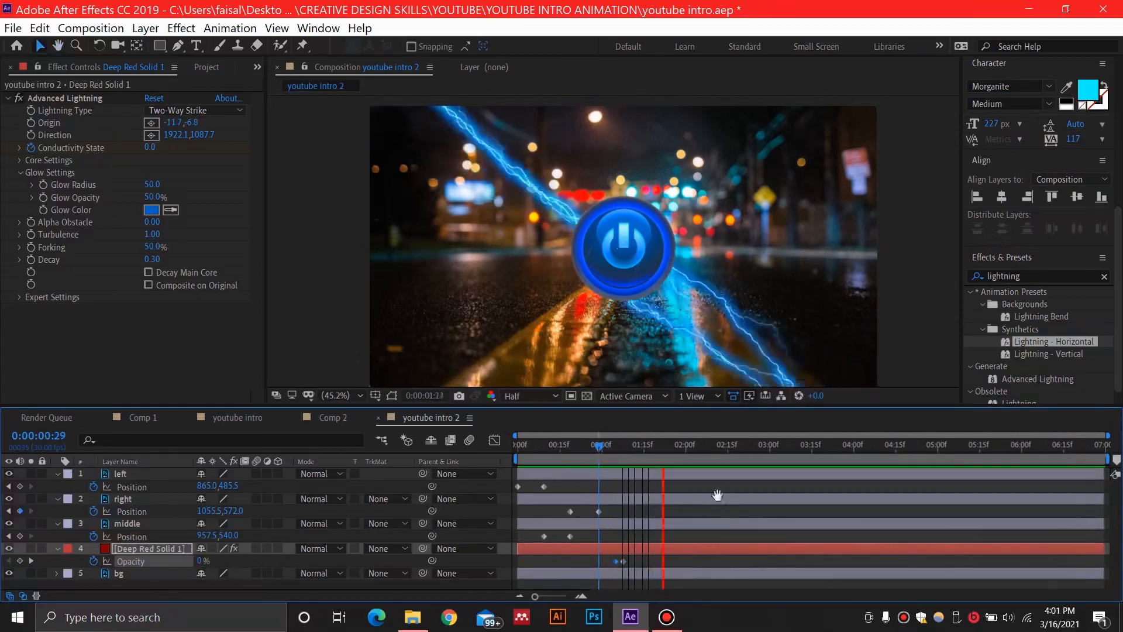
# Reveal the lightning solid's keyframed properties and add a 100% Opacity keyframe at 0:00:03:01
pyautogui.moveTo(679, 451); pyautogui.dragTo(783, 452)
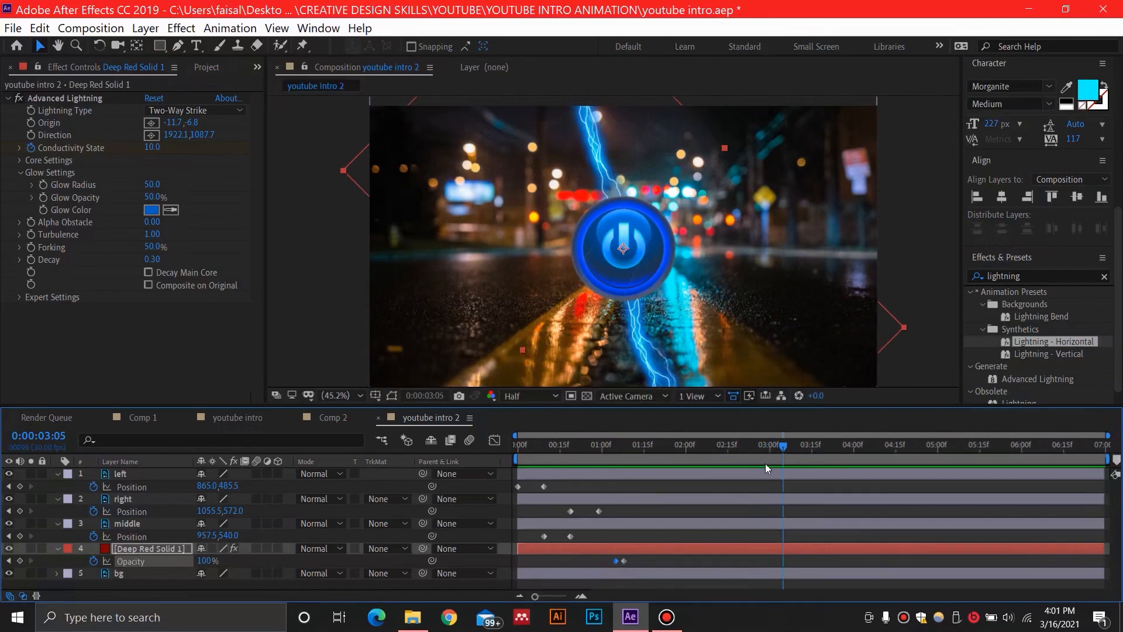
pyautogui.press('u')
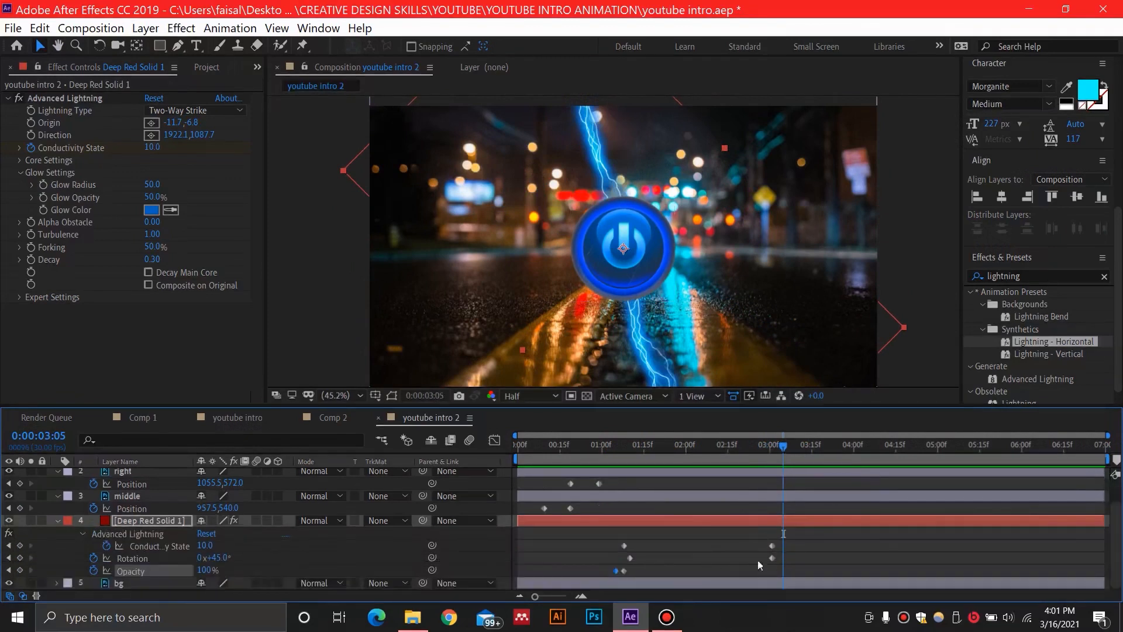
pyautogui.moveTo(773, 452); pyautogui.dragTo(771, 455)
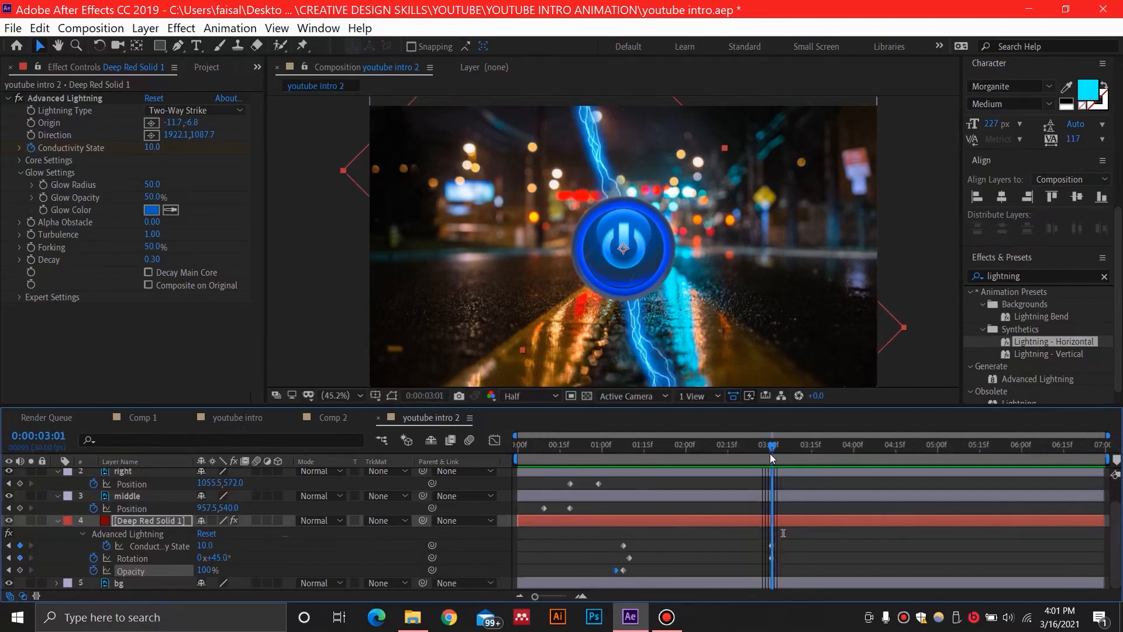
pyautogui.click(19, 570)
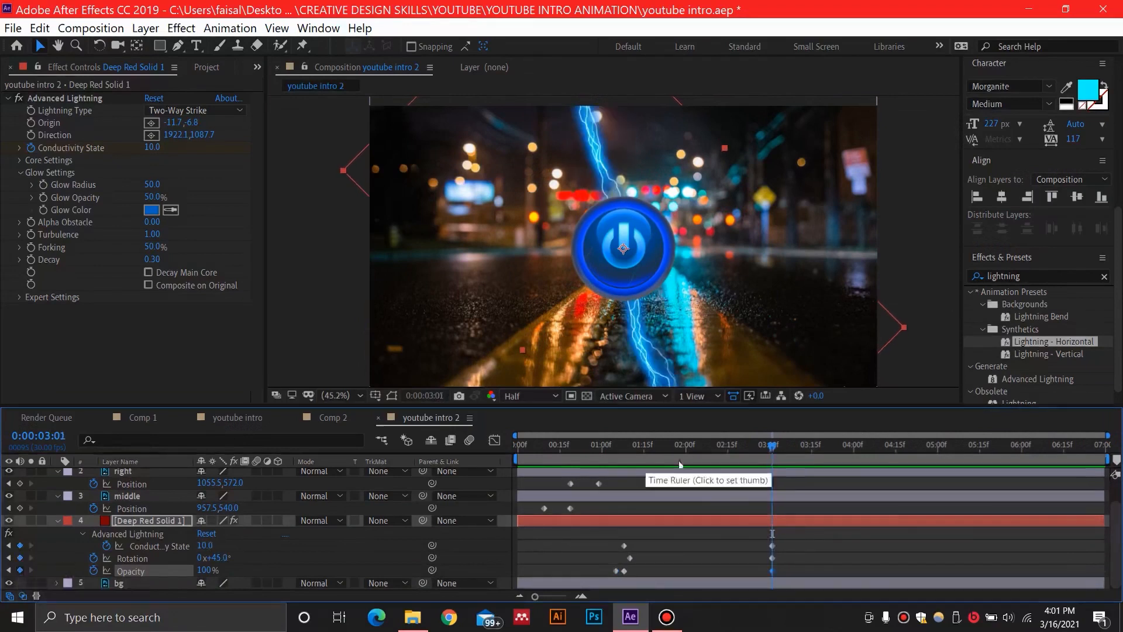
# Set the lightning solid's Opacity to 0% at 0:00:03:03 and preview the fade-out
pyautogui.moveTo(771, 450)
pyautogui.mouseDown()
pyautogui.moveTo(718, 454)
pyautogui.moveTo(775, 464)
pyautogui.mouseUp()
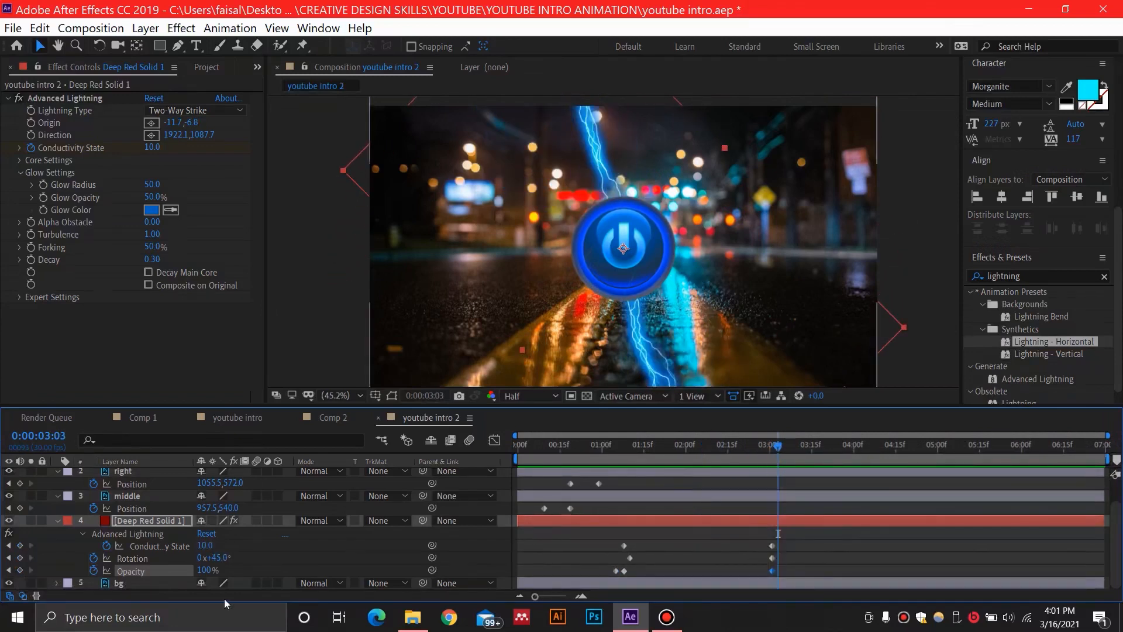
pyautogui.click(208, 570)
pyautogui.press('Return')
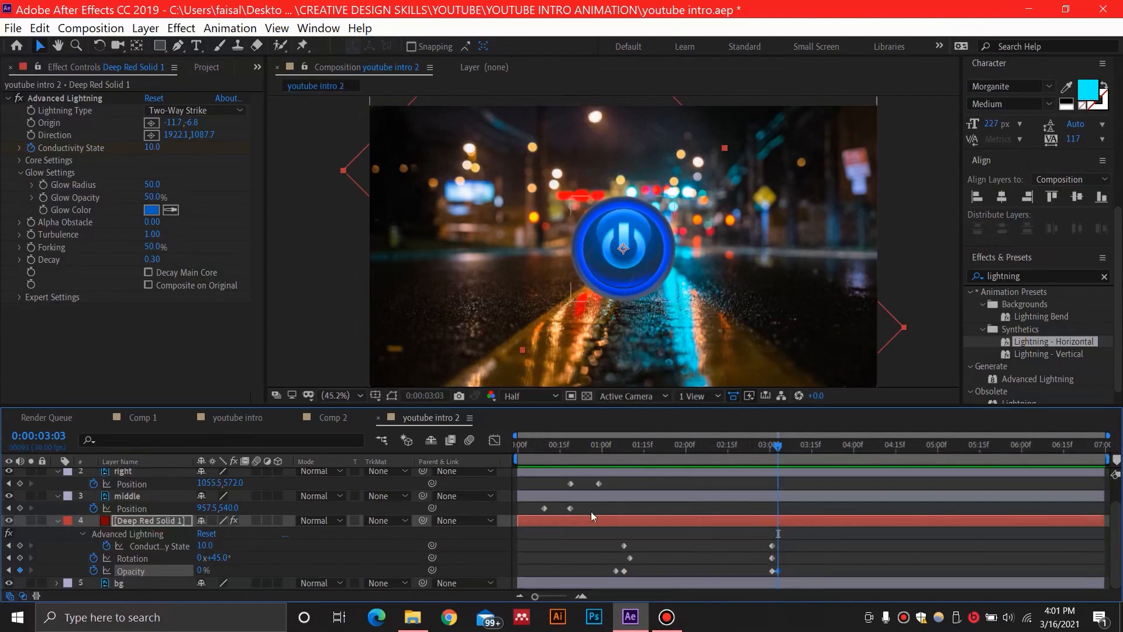
pyautogui.moveTo(777, 451); pyautogui.dragTo(735, 452)
pyautogui.press('space')
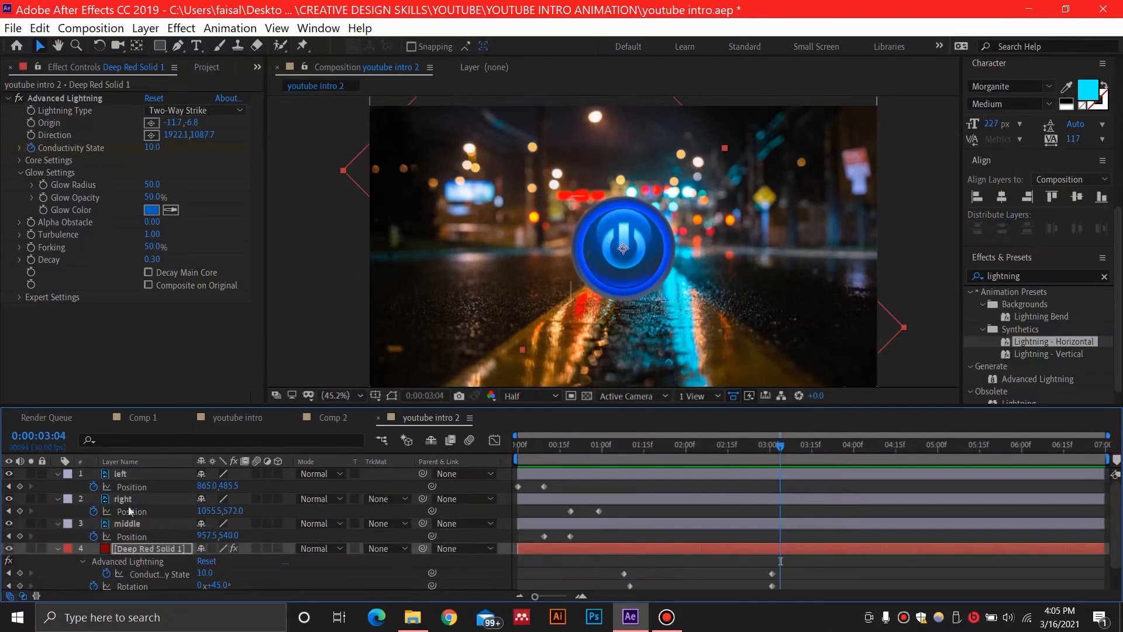
# Create a text layer reading "VISION TECH" above the left layer
pyautogui.click(137, 475)
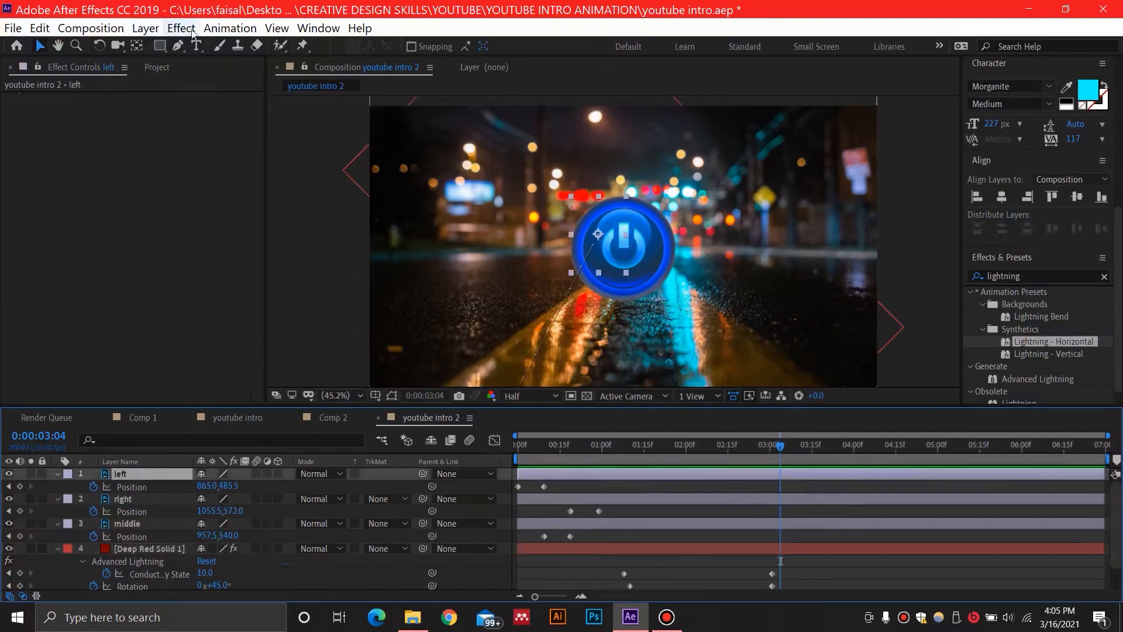
pyautogui.click(146, 29)
pyautogui.moveTo(357, 45)
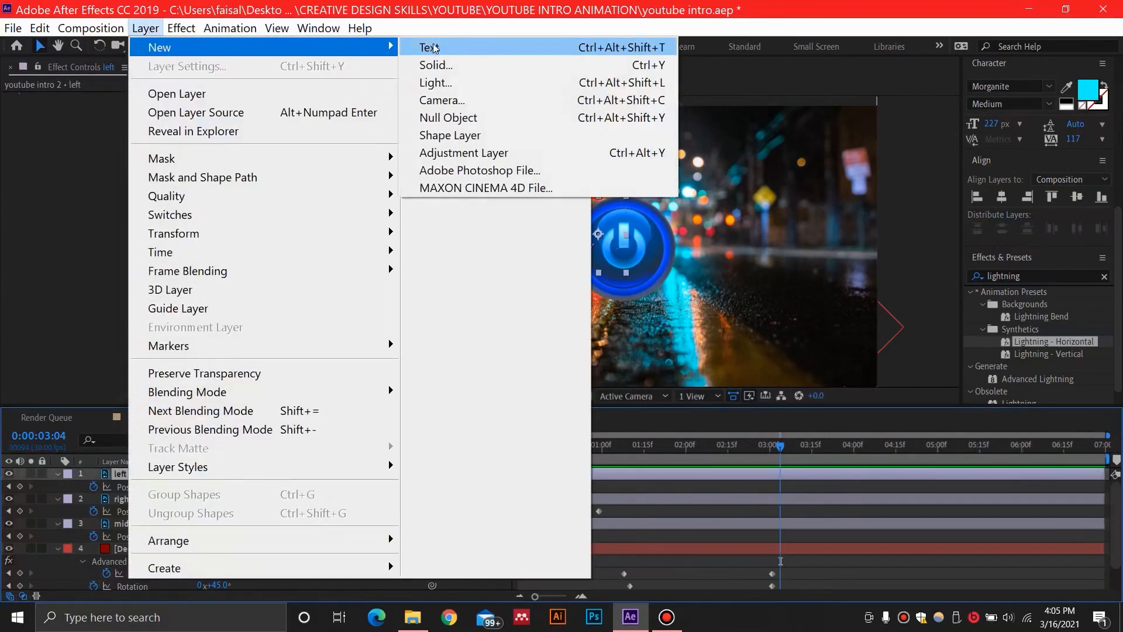
pyautogui.click(432, 47)
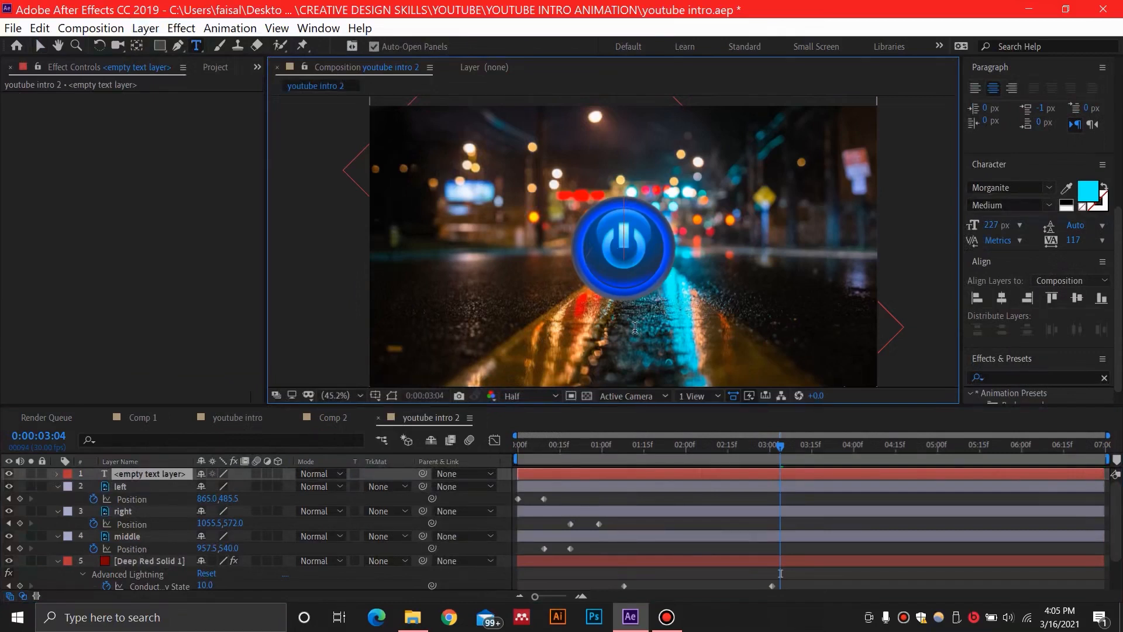
pyautogui.write('vi')
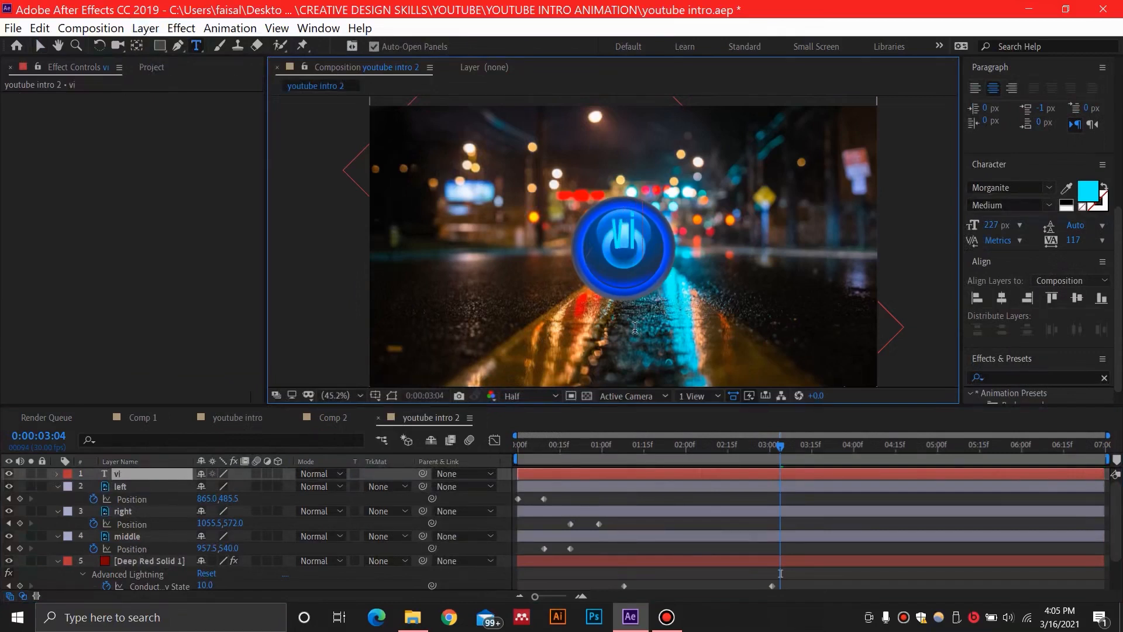
pyautogui.press('BackSpace')
pyautogui.press('BackSpace')
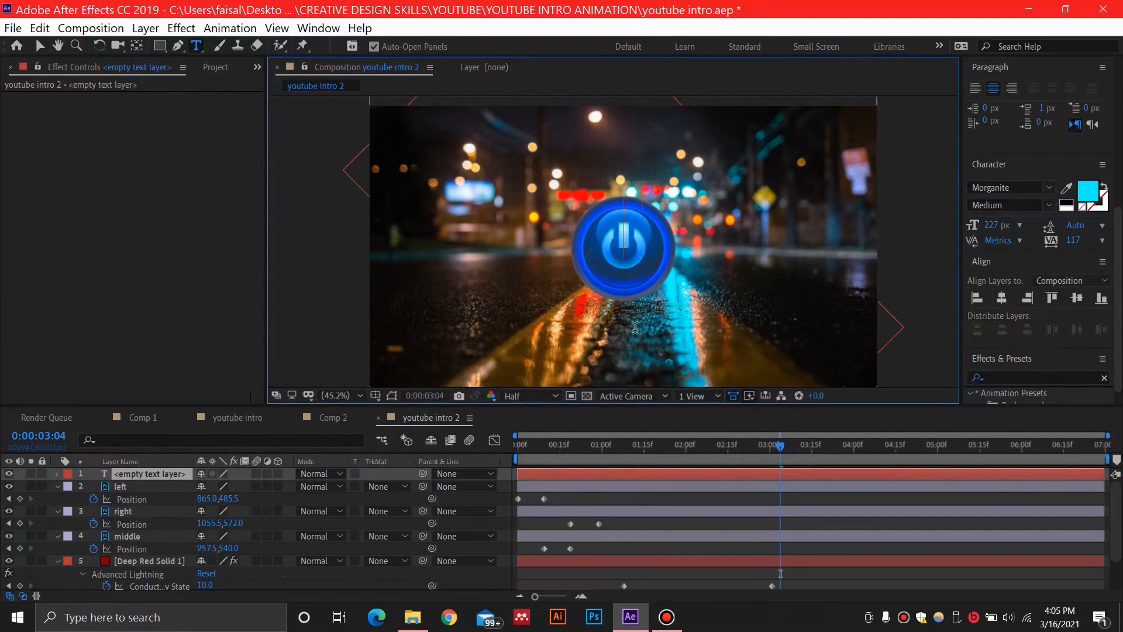
pyautogui.write('vi')
pyautogui.press('BackSpace')
pyautogui.press('BackSpace')
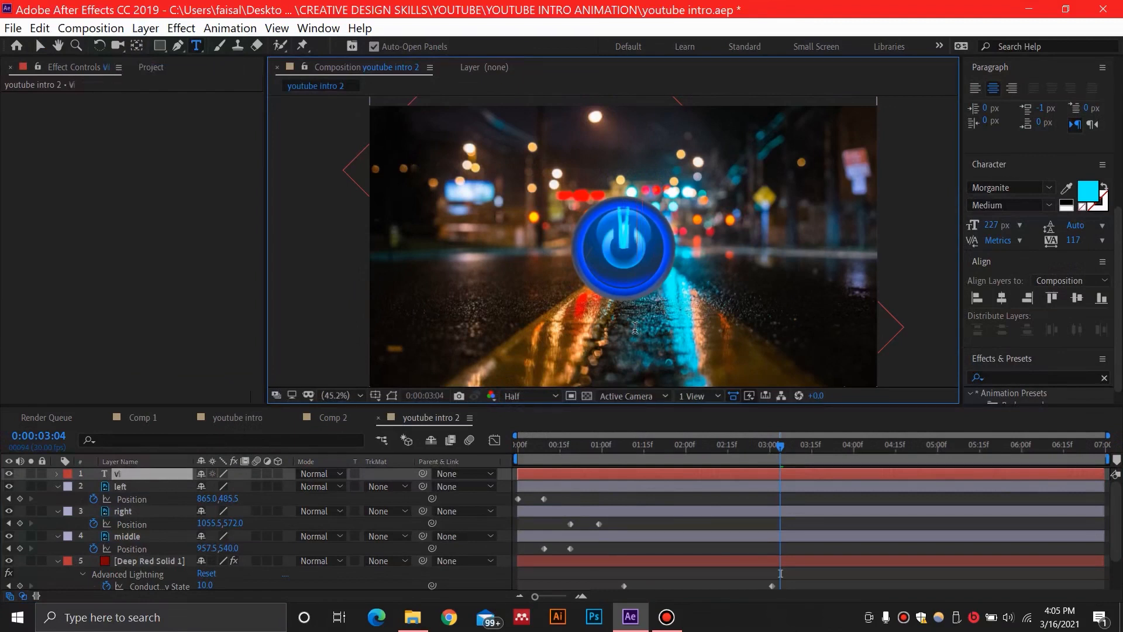
pyautogui.write('VISION')
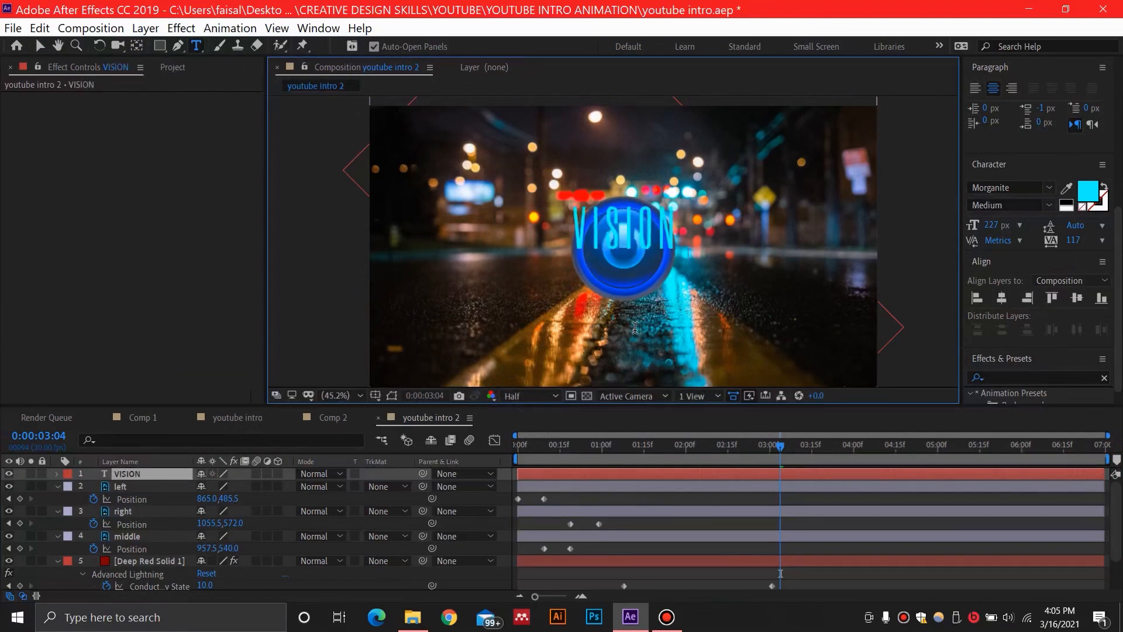
pyautogui.write(' TECH')
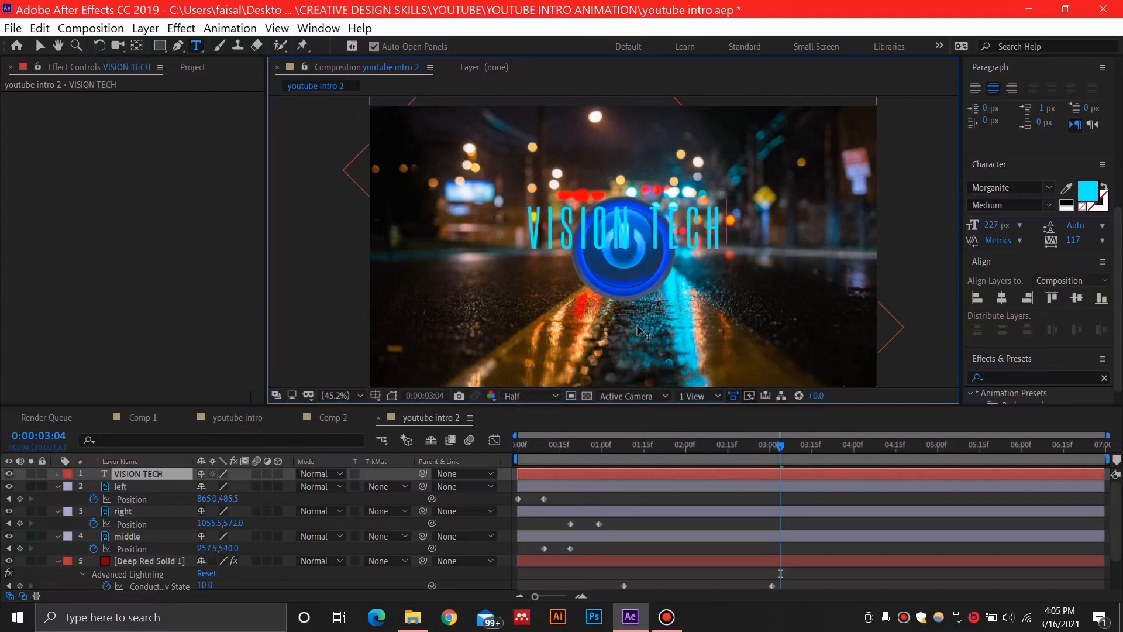
# Set the font size of the VISION TECH text to 170 px
pyautogui.click(993, 225)
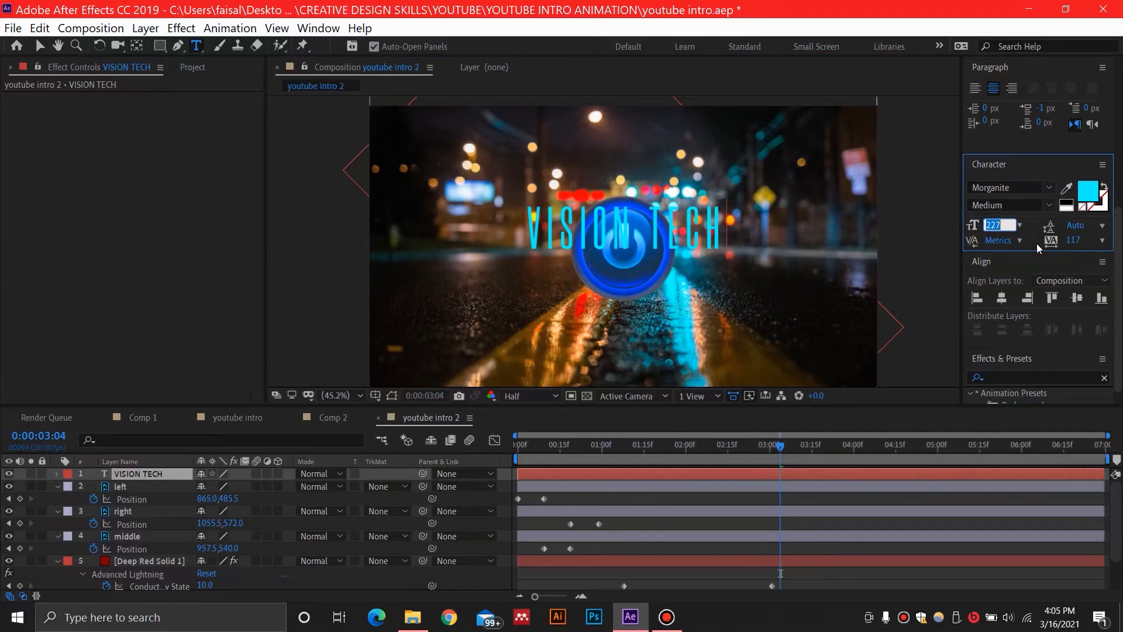
pyautogui.write('1')
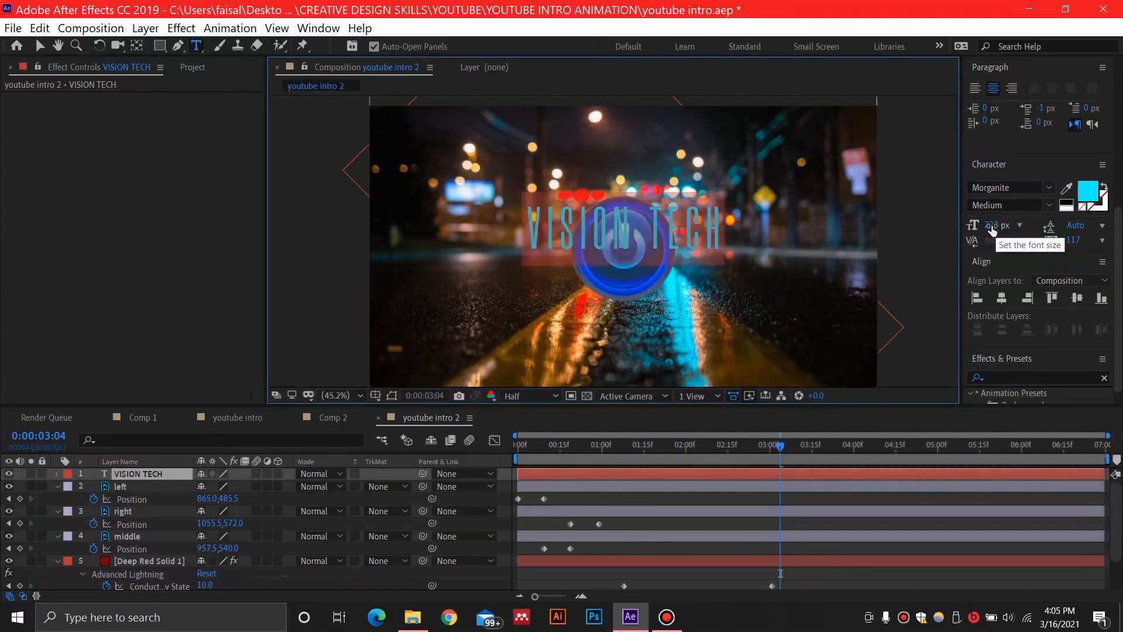
pyautogui.click(992, 228)
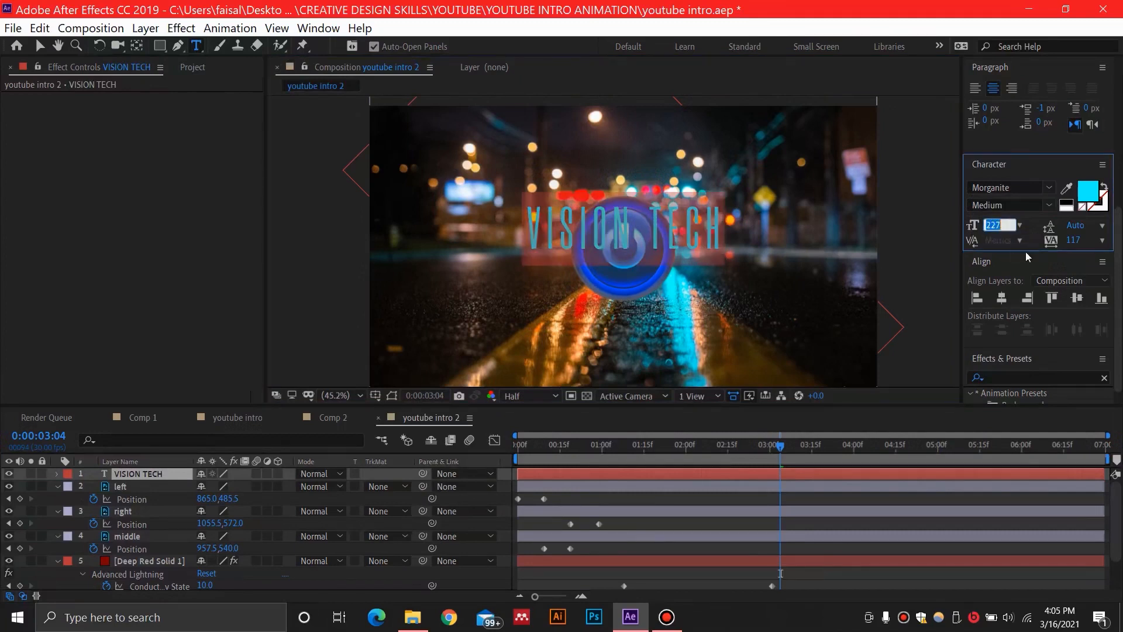
pyautogui.write('170')
pyautogui.press('Return')
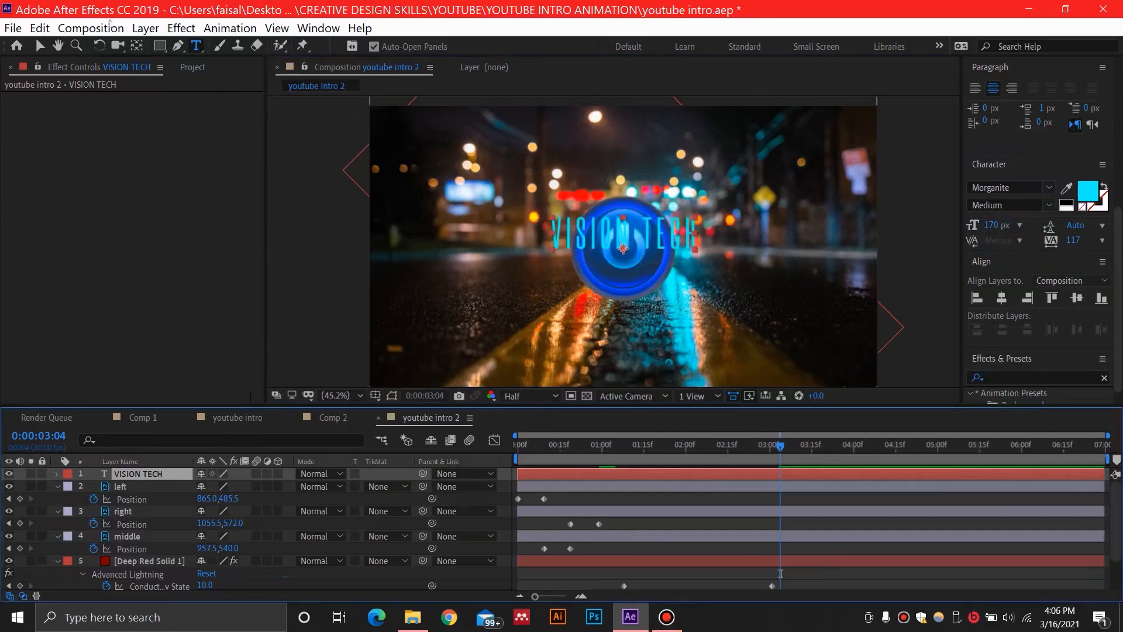
# Move the VISION TECH text off the logo and place it centred above it
pyautogui.click(40, 45)
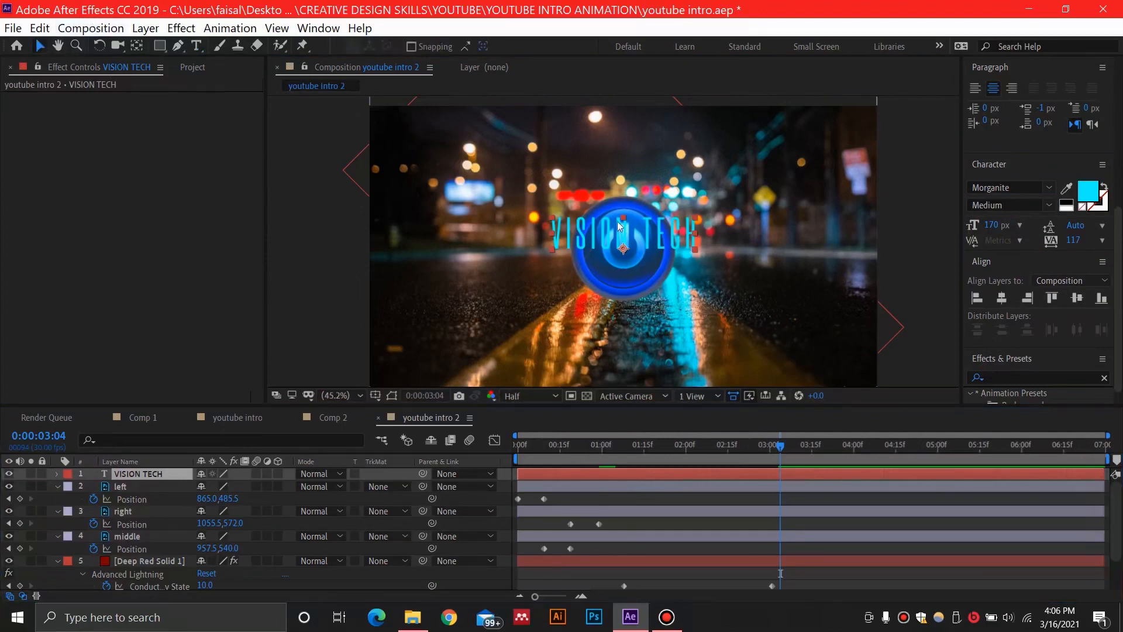
pyautogui.moveTo(629, 253); pyautogui.dragTo(656, 355)
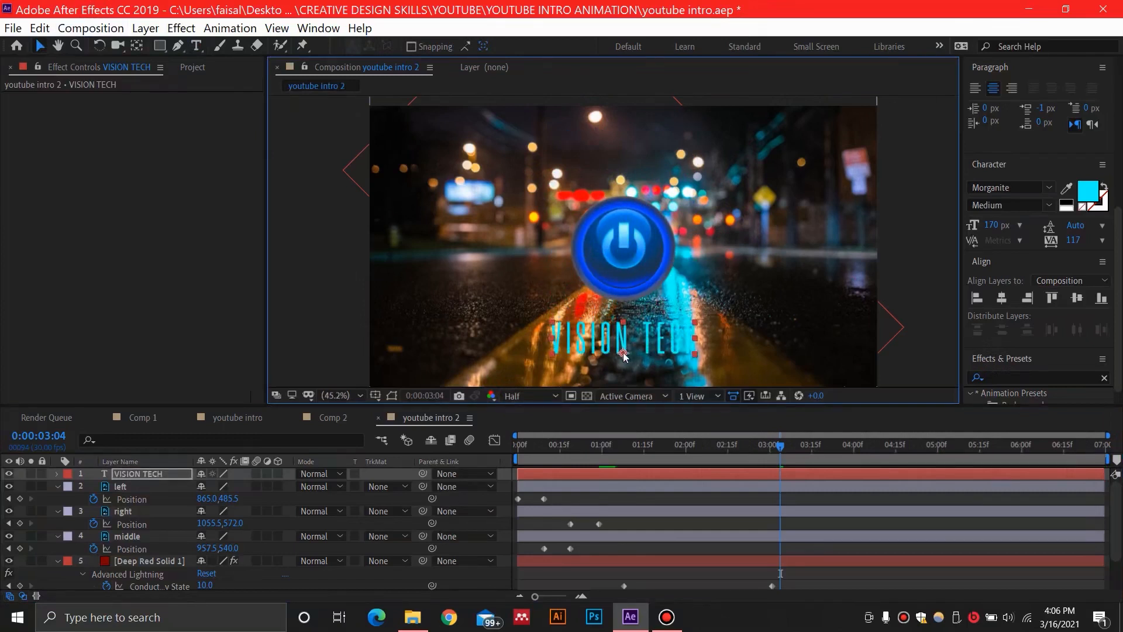
pyautogui.moveTo(625, 355); pyautogui.dragTo(629, 167)
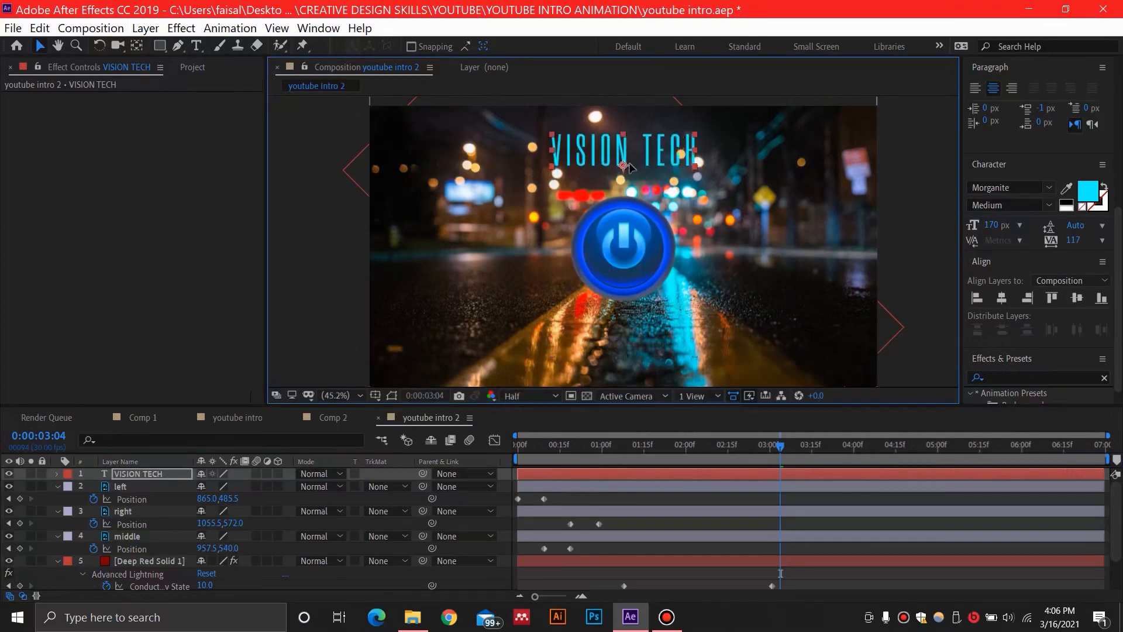
# Search the effects and presets for "3d" and apply the 3D Fall Back Scramble & Blur preset to the VISION TECH layer
pyautogui.click(1032, 377)
pyautogui.write('lightning')
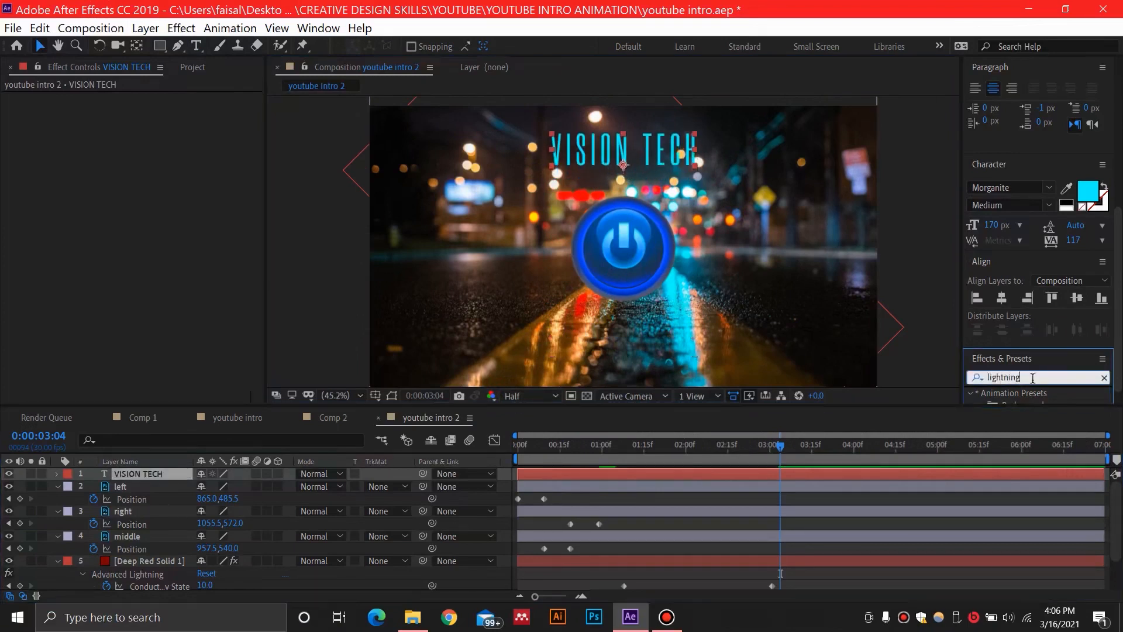
pyautogui.press('BackSpace')
pyautogui.press('BackSpace')
pyautogui.press('BackSpace')
pyautogui.press('BackSpace')
pyautogui.press('BackSpace')
pyautogui.press('BackSpace')
pyautogui.press('BackSpace')
pyautogui.press('BackSpace')
pyautogui.press('BackSpace')
pyautogui.write('3d')
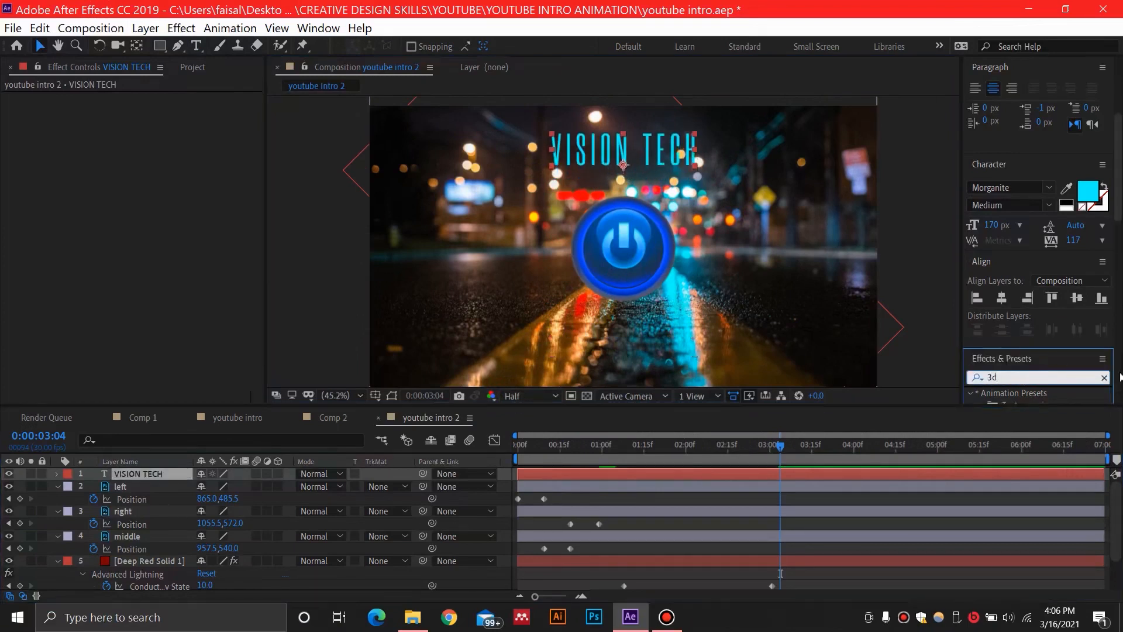
pyautogui.scroll(-3, 1120, 376)
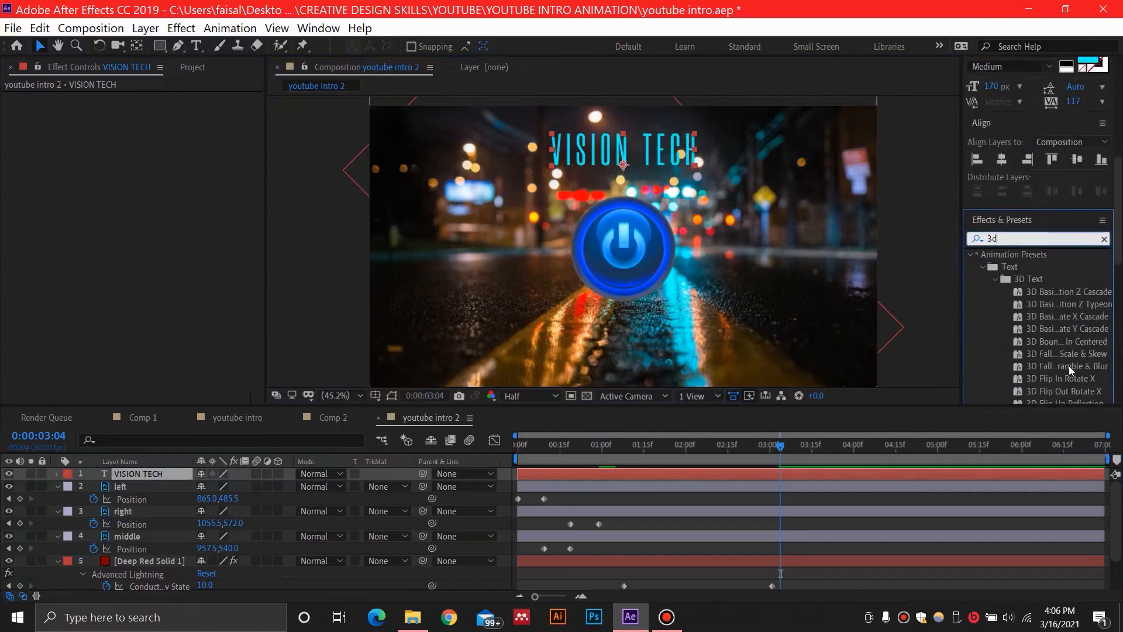
pyautogui.moveTo(1069, 366); pyautogui.dragTo(161, 475)
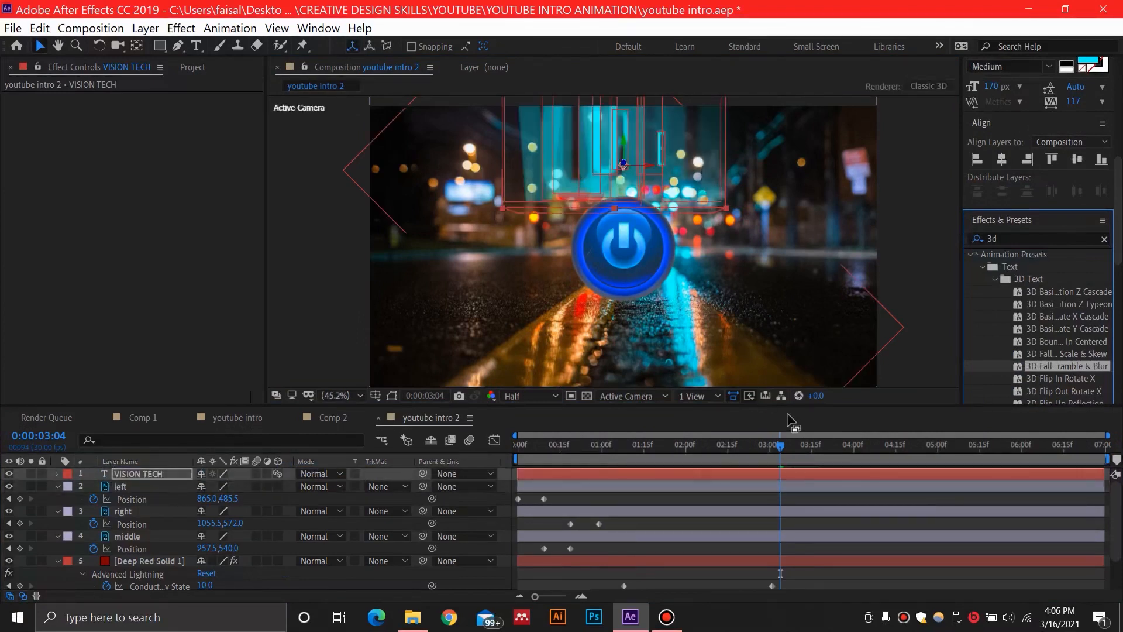
# Scrub through the VISION TECH text animation, reveal the layer's keyframed properties and examine their keyframes
pyautogui.moveTo(763, 445); pyautogui.dragTo(908, 466)
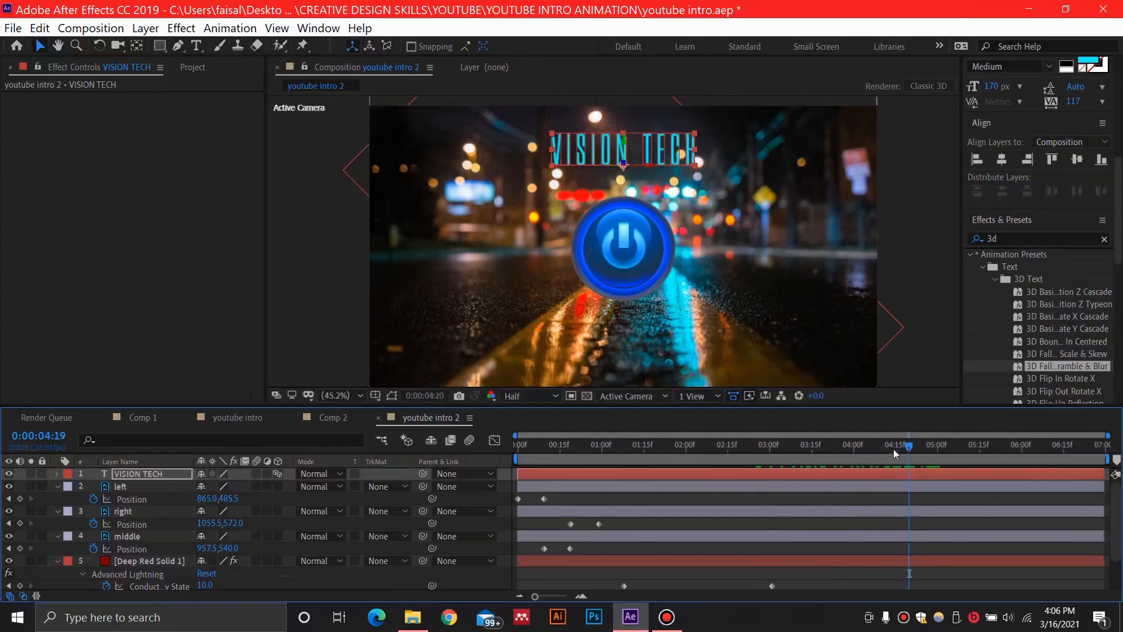
pyautogui.click(909, 455)
pyautogui.click(156, 473)
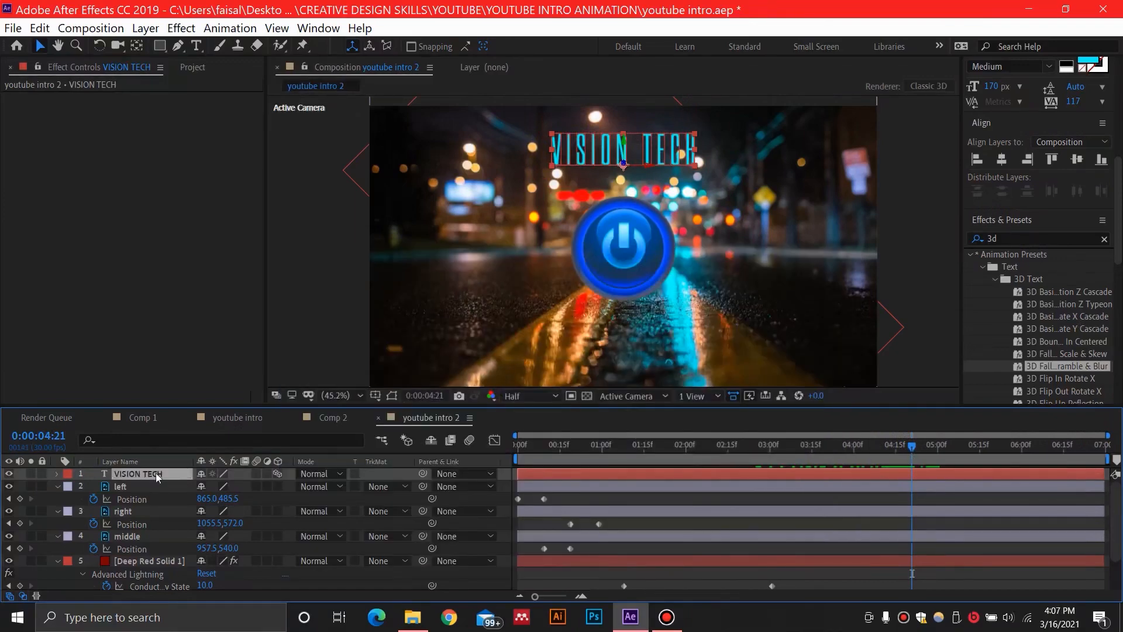
pyautogui.press('u')
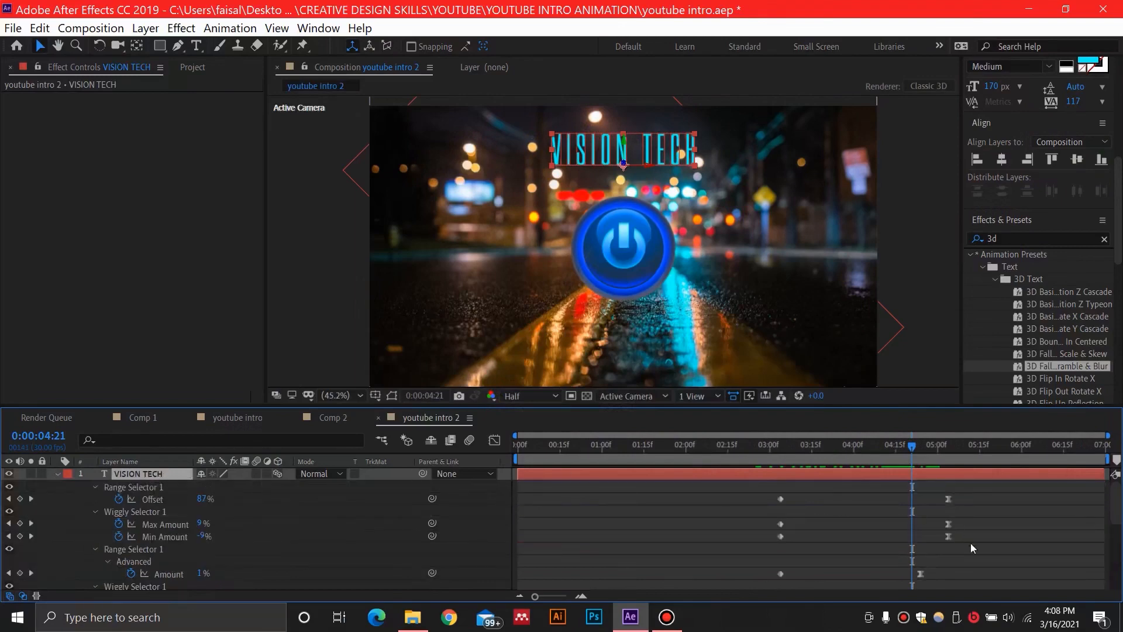
pyautogui.scroll(-5, 901, 516)
pyautogui.scroll(5, 901, 516)
# Keyframe the VISION TECH layer's Opacity at 100% at 0:00:03:03 and at 0% at 0:00:03:00
pyautogui.moveTo(910, 444); pyautogui.dragTo(778, 479)
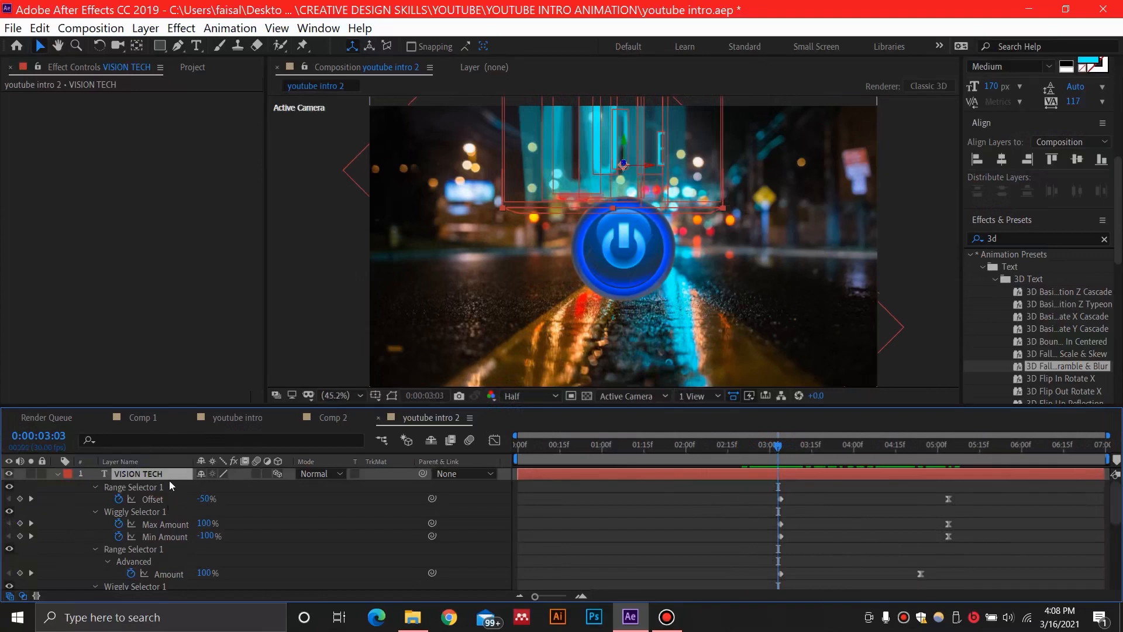
pyautogui.press('t')
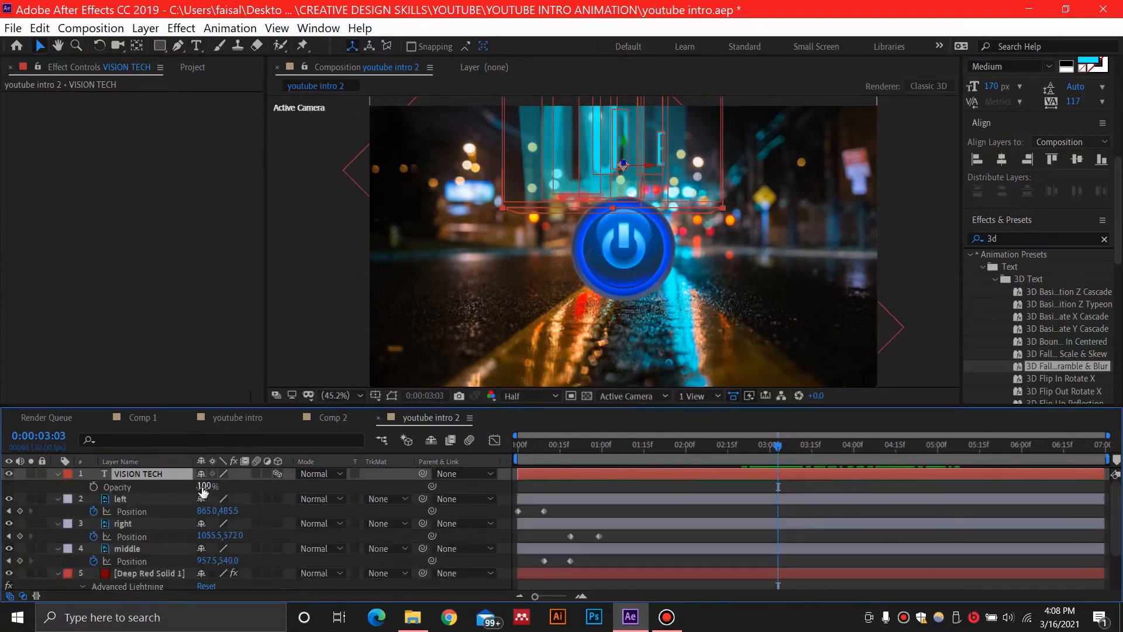
pyautogui.click(93, 486)
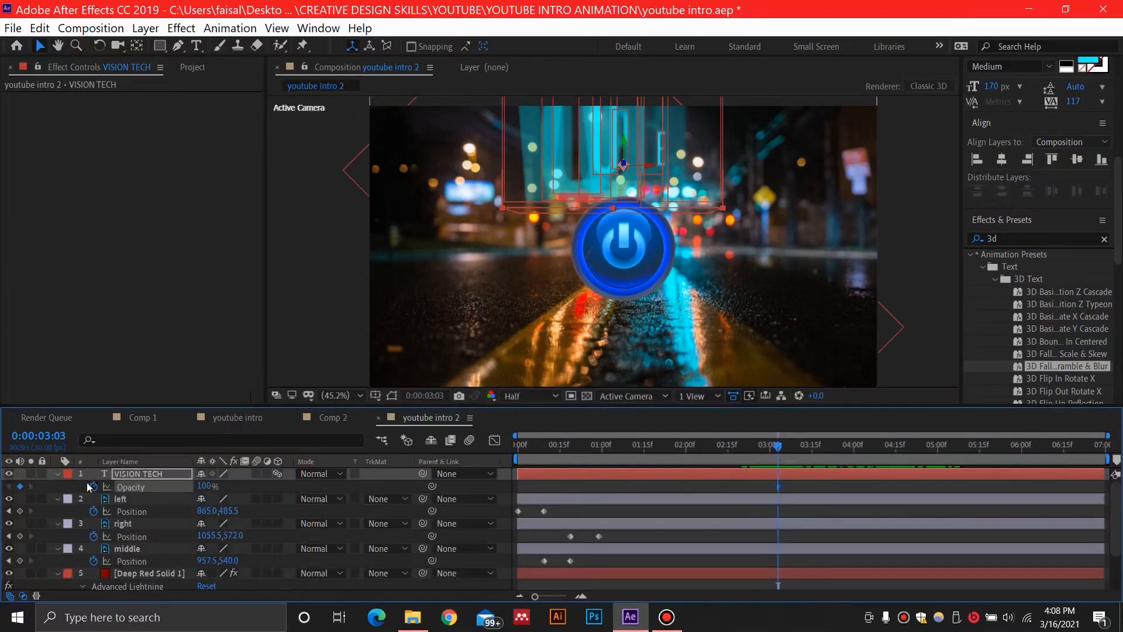
pyautogui.moveTo(778, 446); pyautogui.dragTo(769, 446)
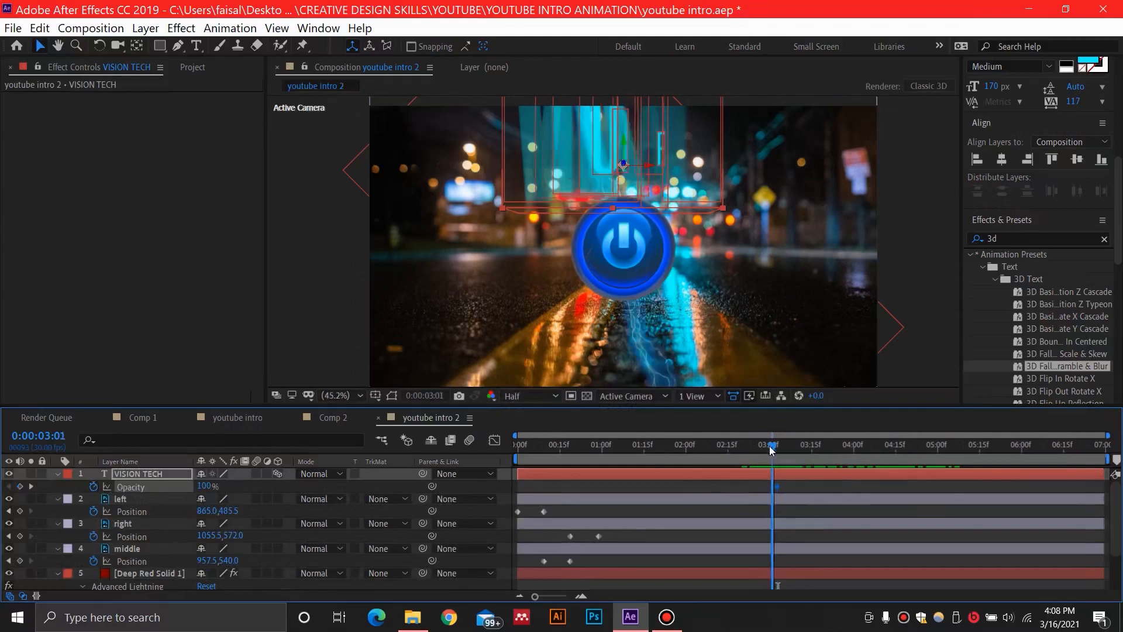
pyautogui.click(205, 486)
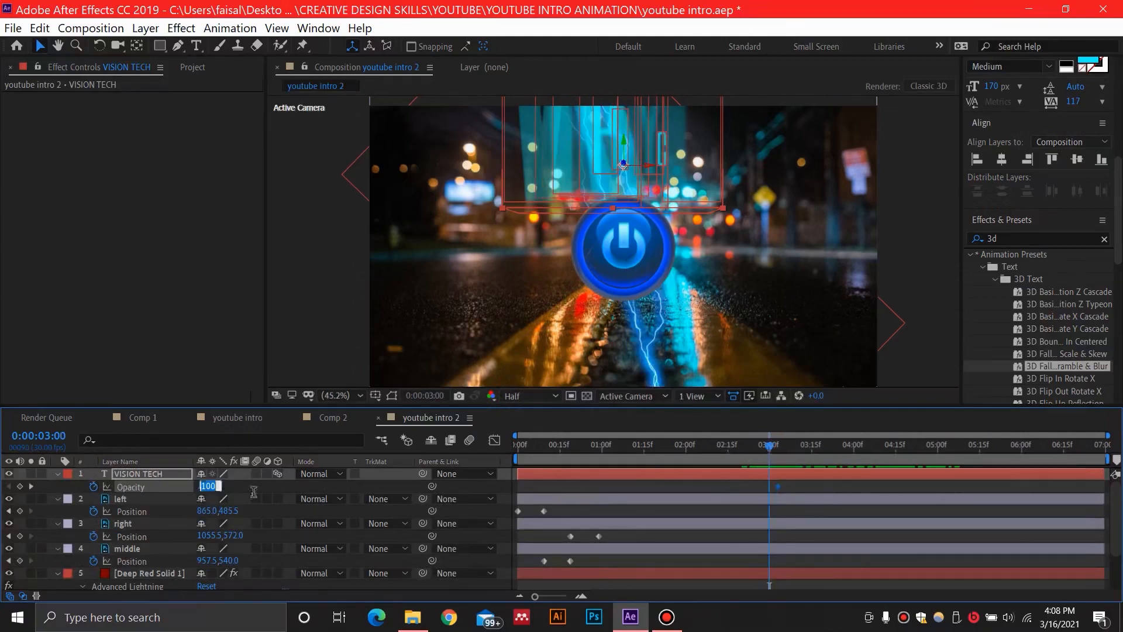
pyautogui.write('0')
pyautogui.press('Return')
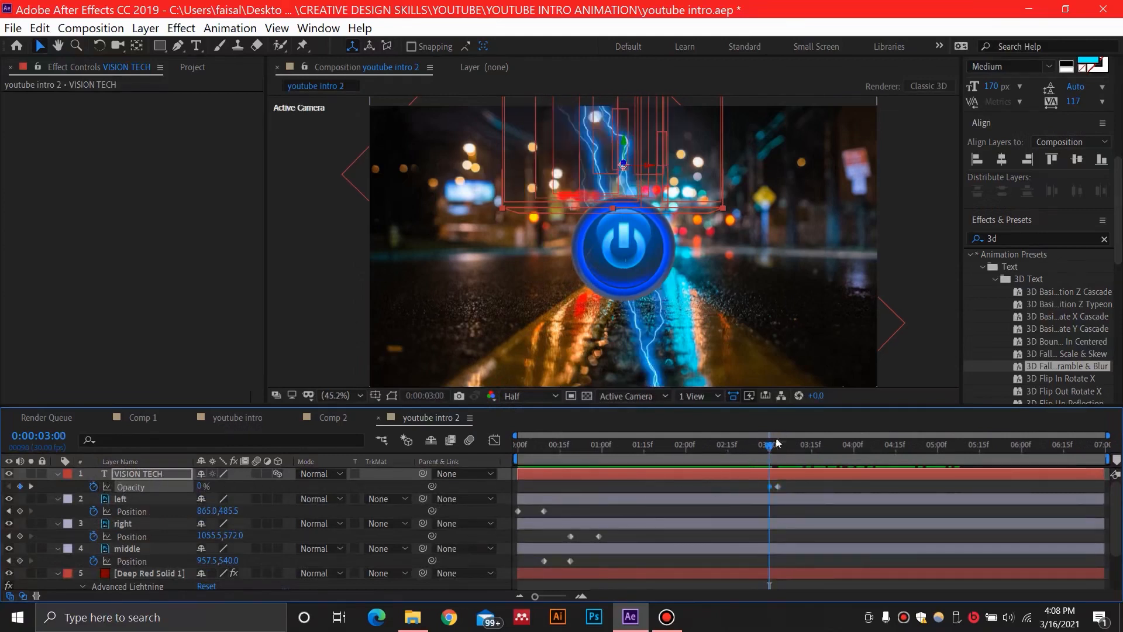
# Preview the composition and scrub through the title's appearance to check the text animation after the lightning strike
pyautogui.moveTo(768, 450); pyautogui.dragTo(749, 448)
pyautogui.press('space')
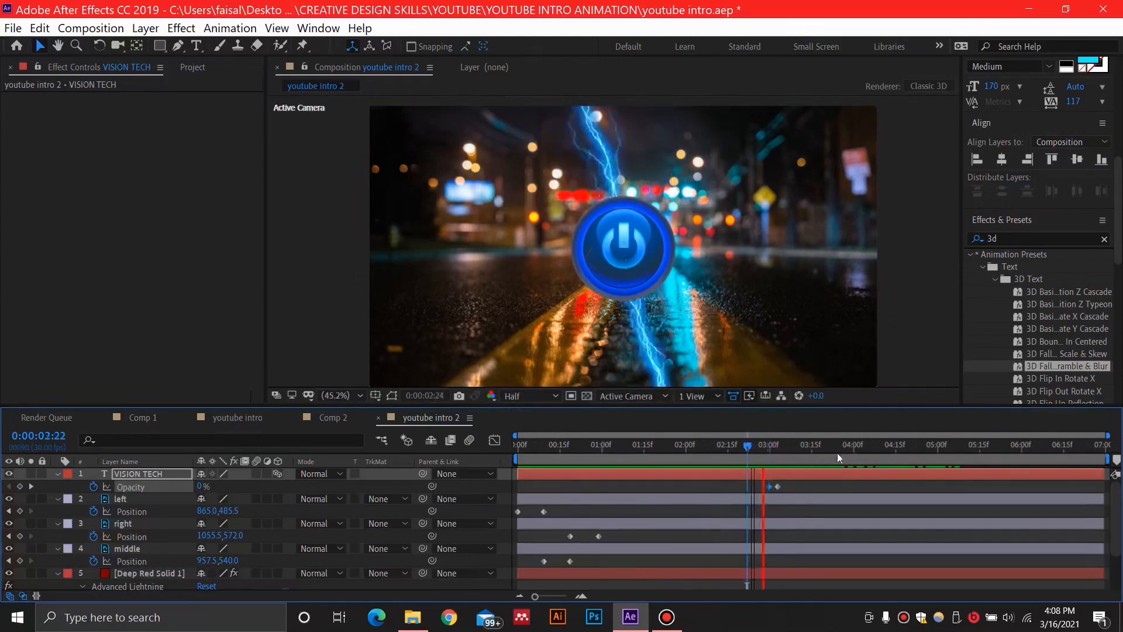
pyautogui.press('space')
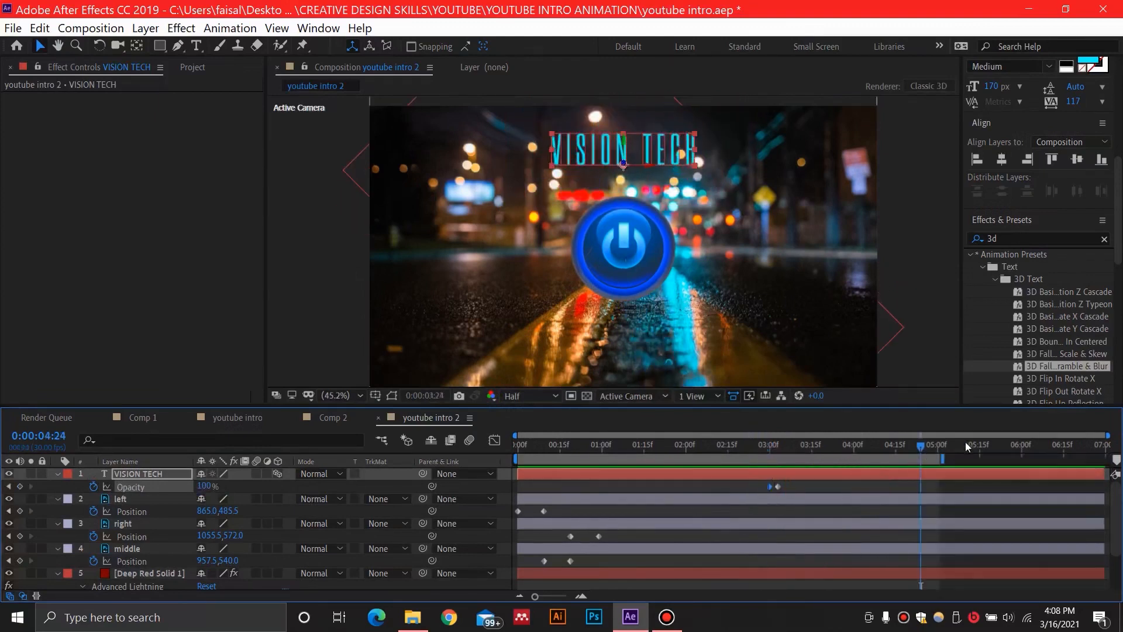
pyautogui.press('space')
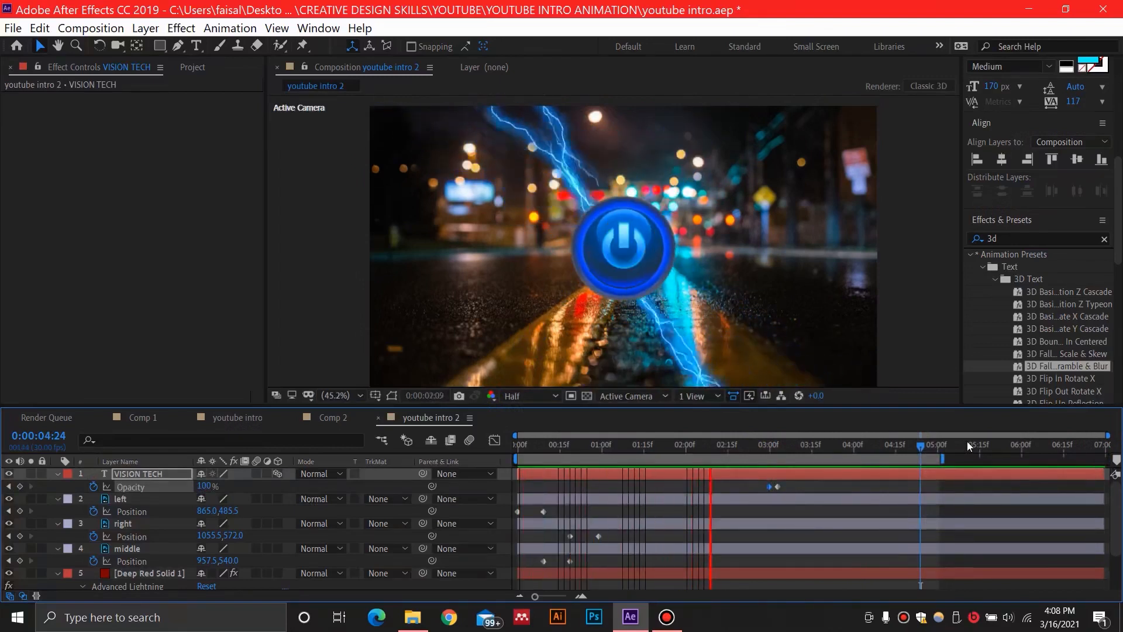
pyautogui.press('space')
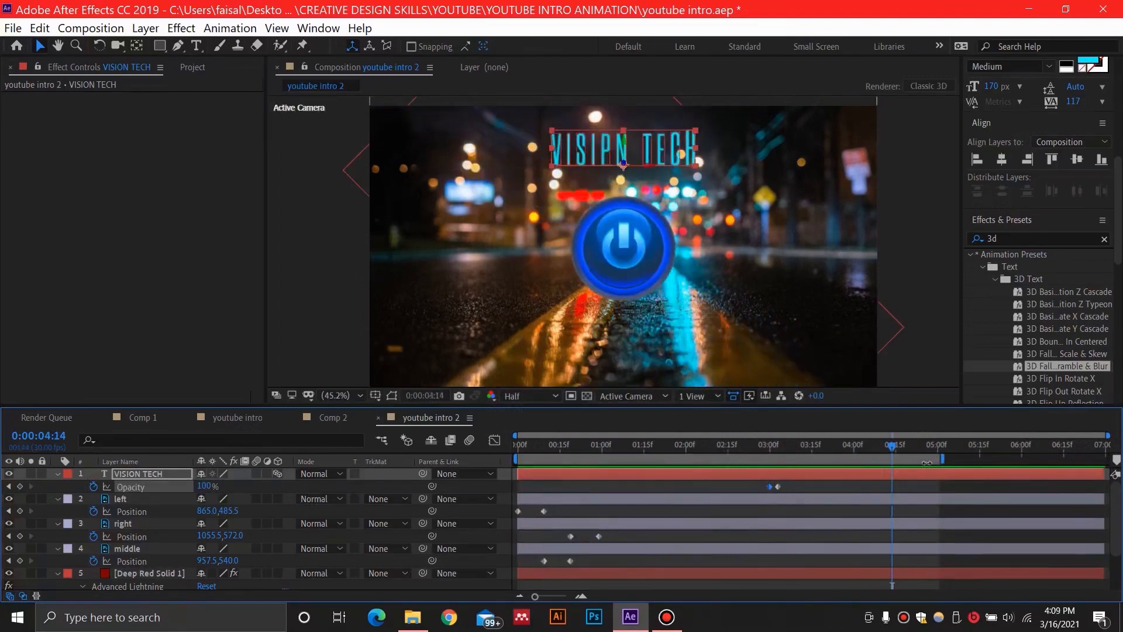
pyautogui.moveTo(921, 447)
pyautogui.mouseDown()
pyautogui.moveTo(894, 452)
pyautogui.moveTo(904, 447)
pyautogui.mouseUp()
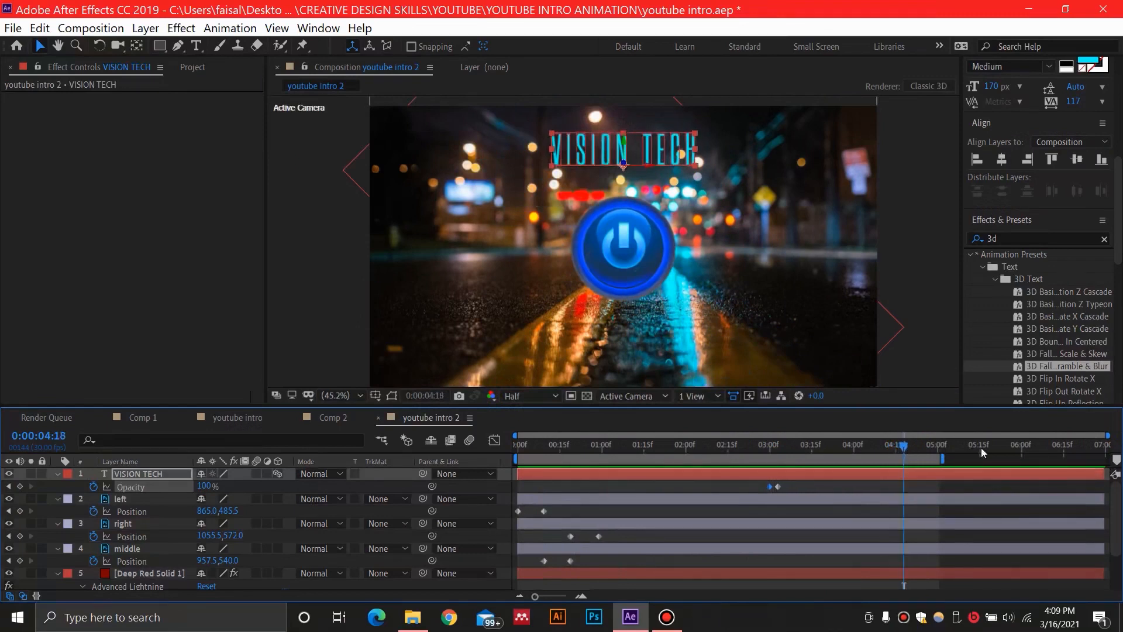
pyautogui.press('space')
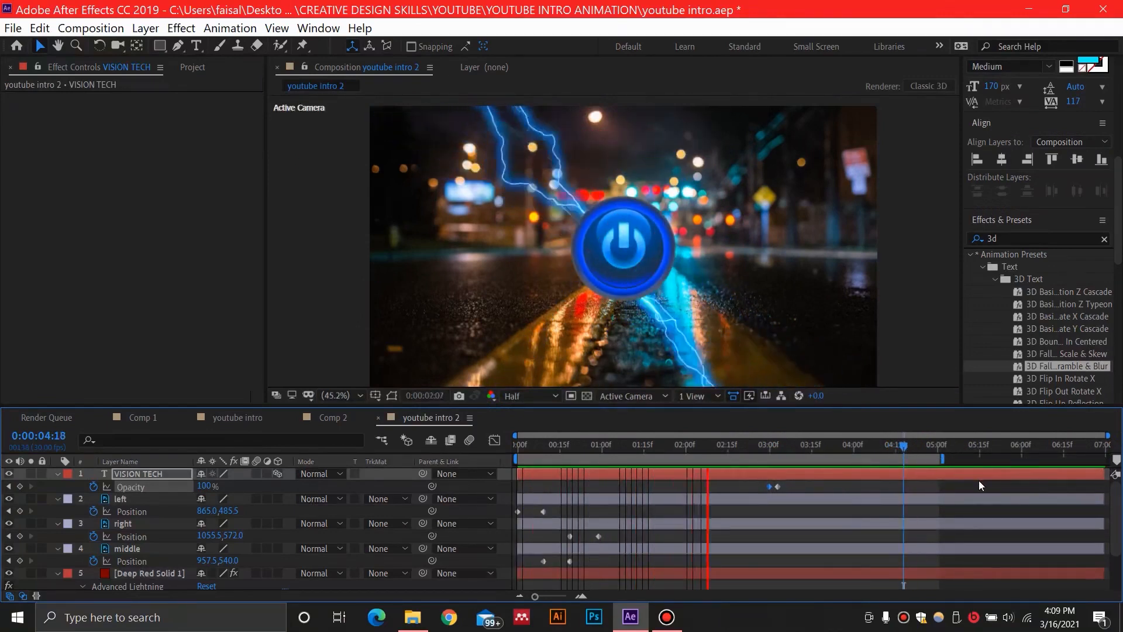
pyautogui.press('space')
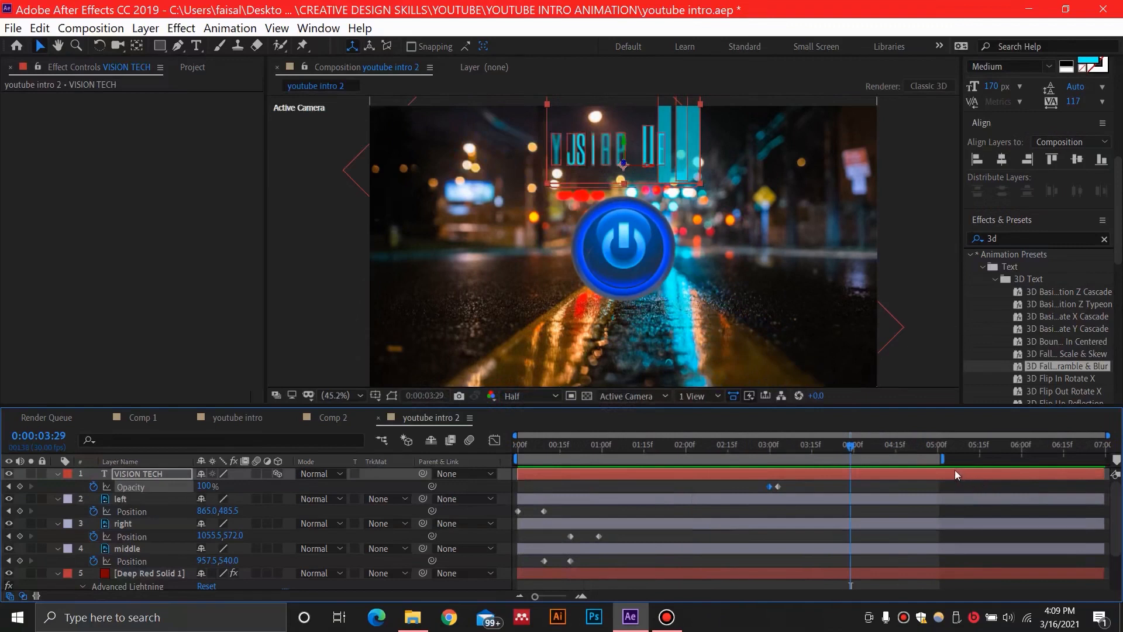
pyautogui.moveTo(853, 449); pyautogui.dragTo(883, 447)
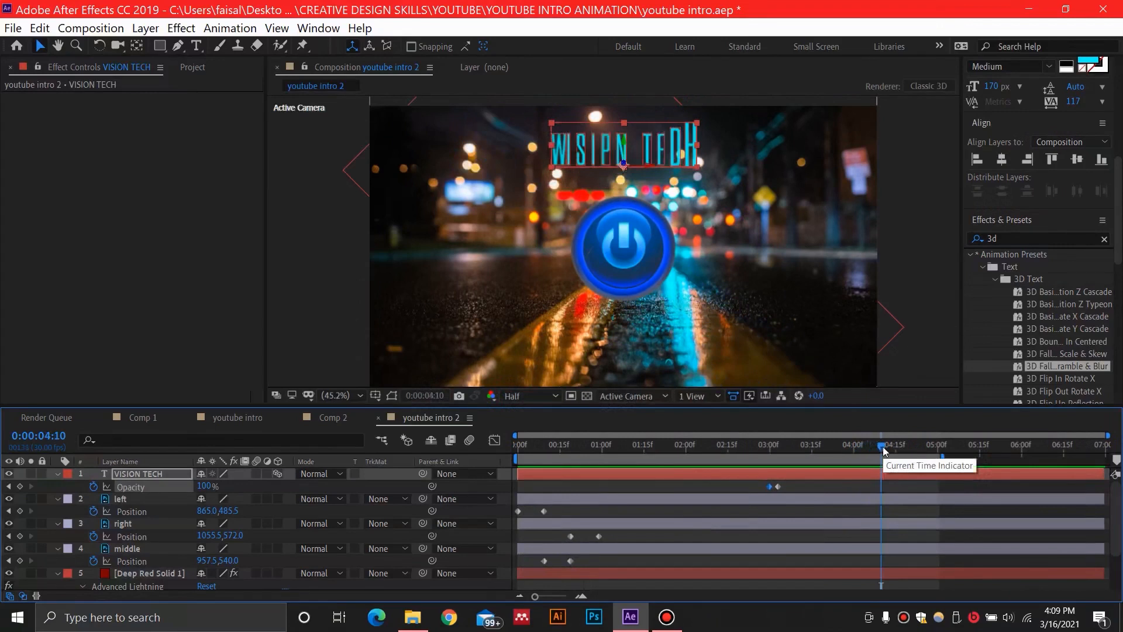
# Apply Easy Ease to all Position keyframes of the left, right and middle logo layers
pyautogui.moveTo(883, 447); pyautogui.dragTo(615, 447)
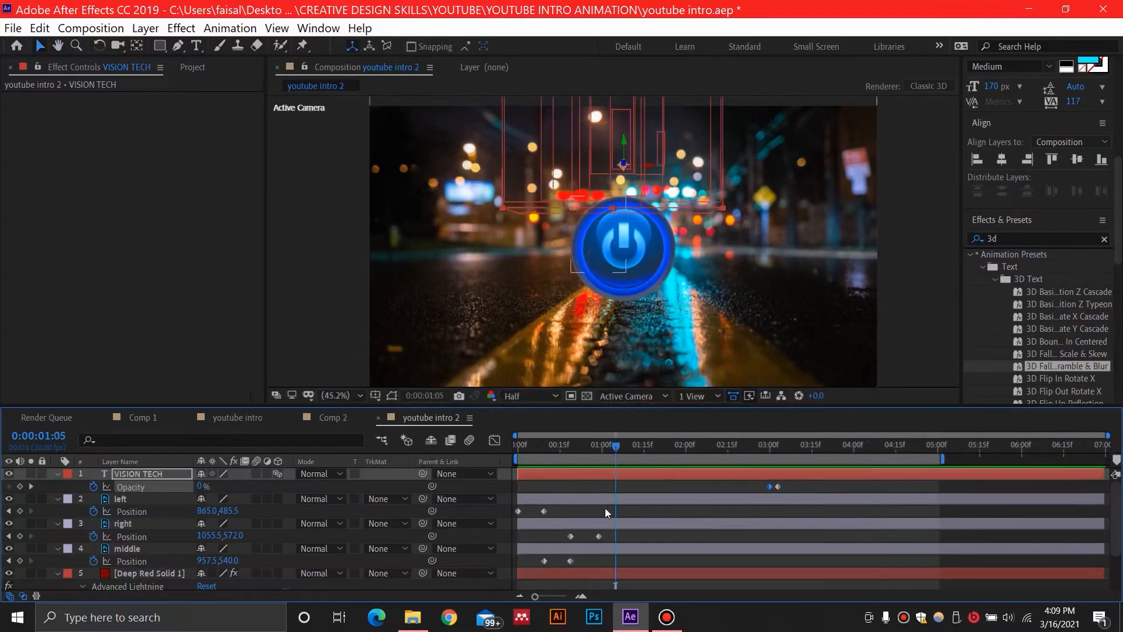
pyautogui.moveTo(605, 508); pyautogui.dragTo(513, 568)
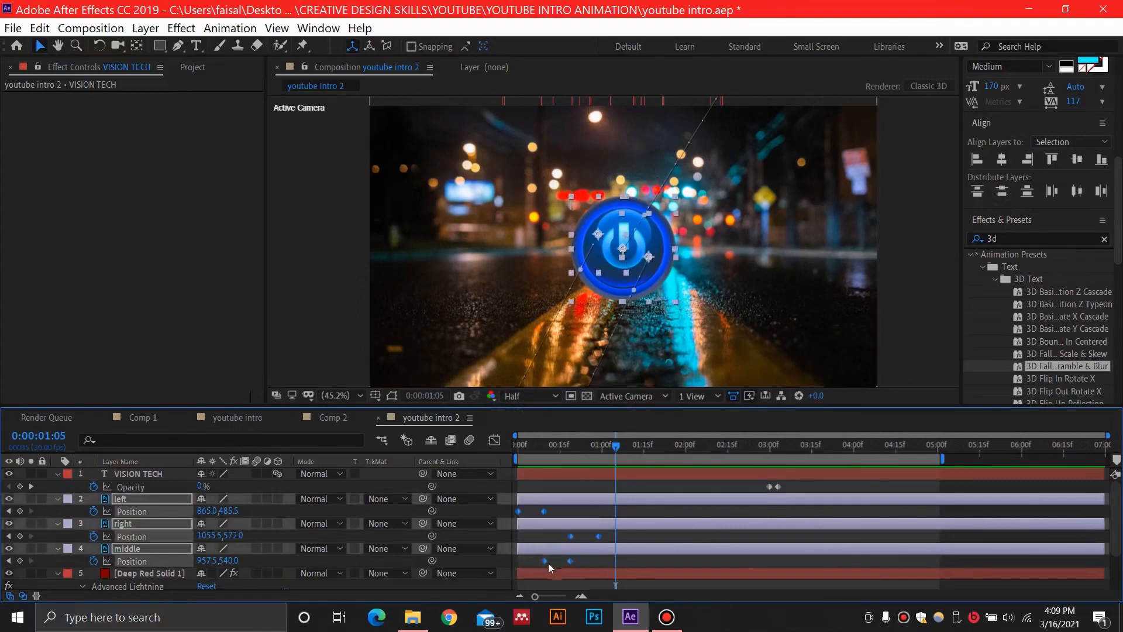
pyautogui.rightClick(545, 560)
pyautogui.moveTo(737, 550)
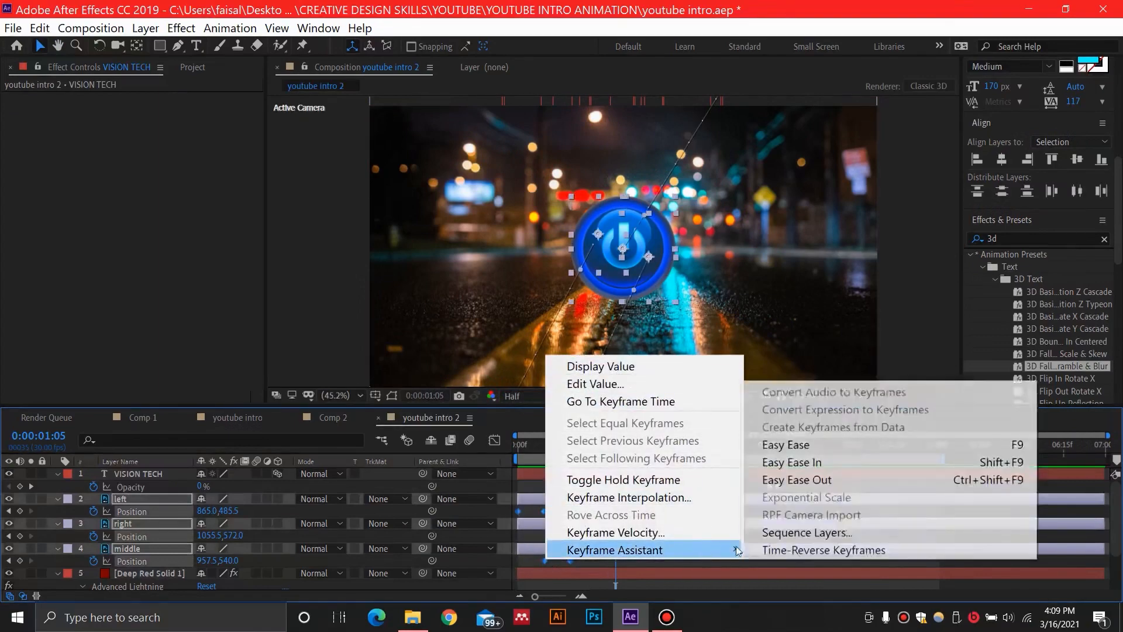
pyautogui.click(816, 444)
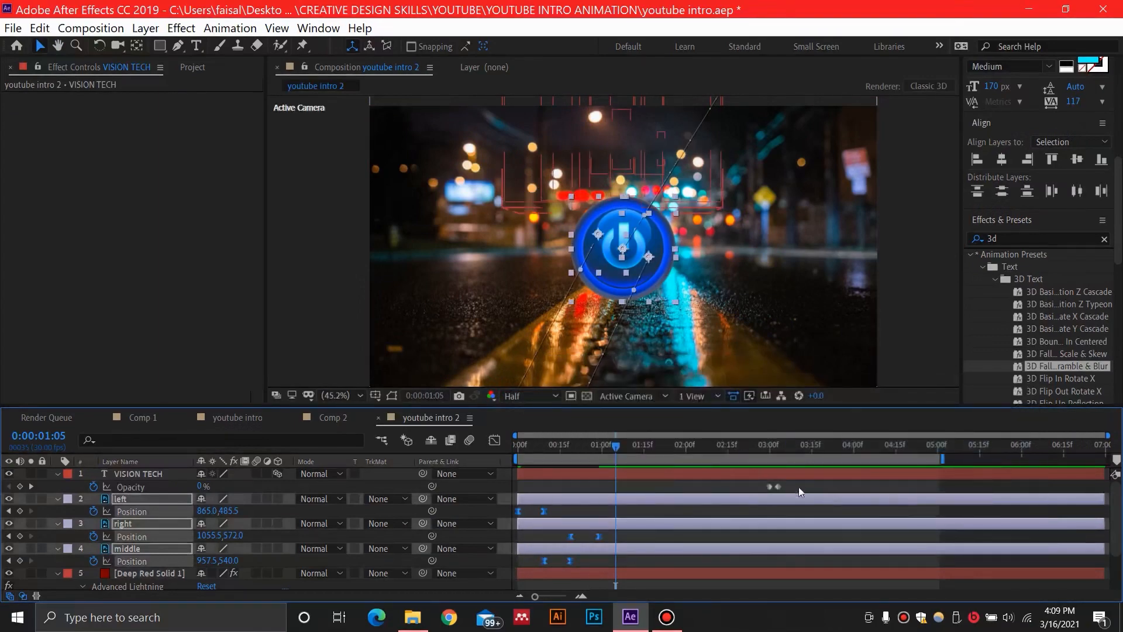
# Apply Easy Ease to the VISION TECH layer's starting animator keyframes and its Opacity keyframes around 0:00:03:00
pyautogui.click(774, 486)
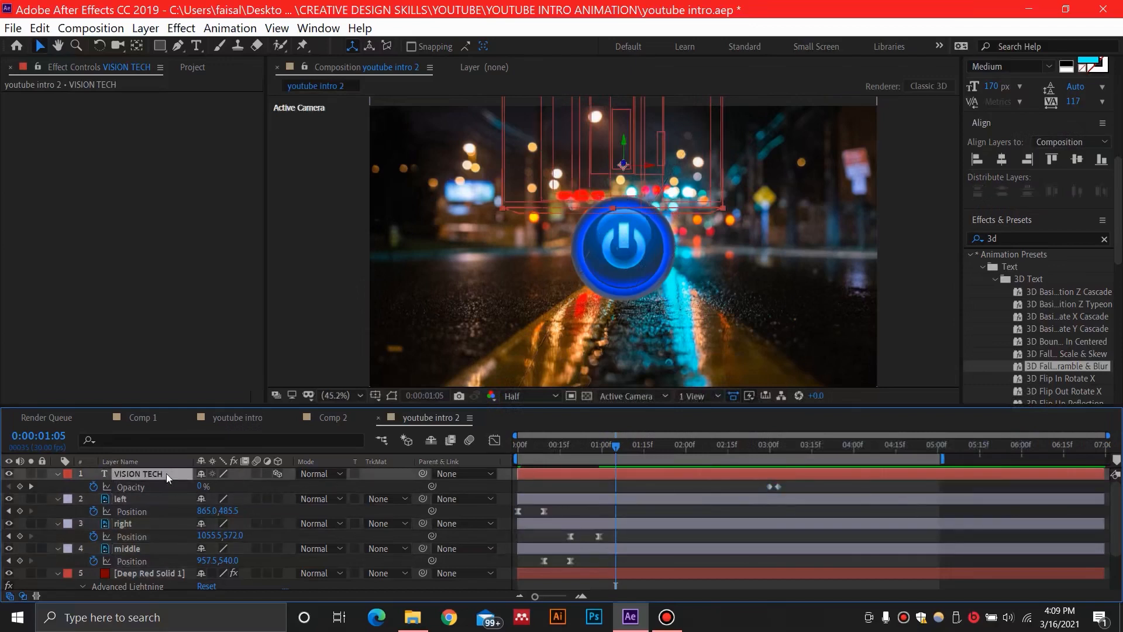
pyautogui.press('u')
pyautogui.scroll(-3, 822, 486)
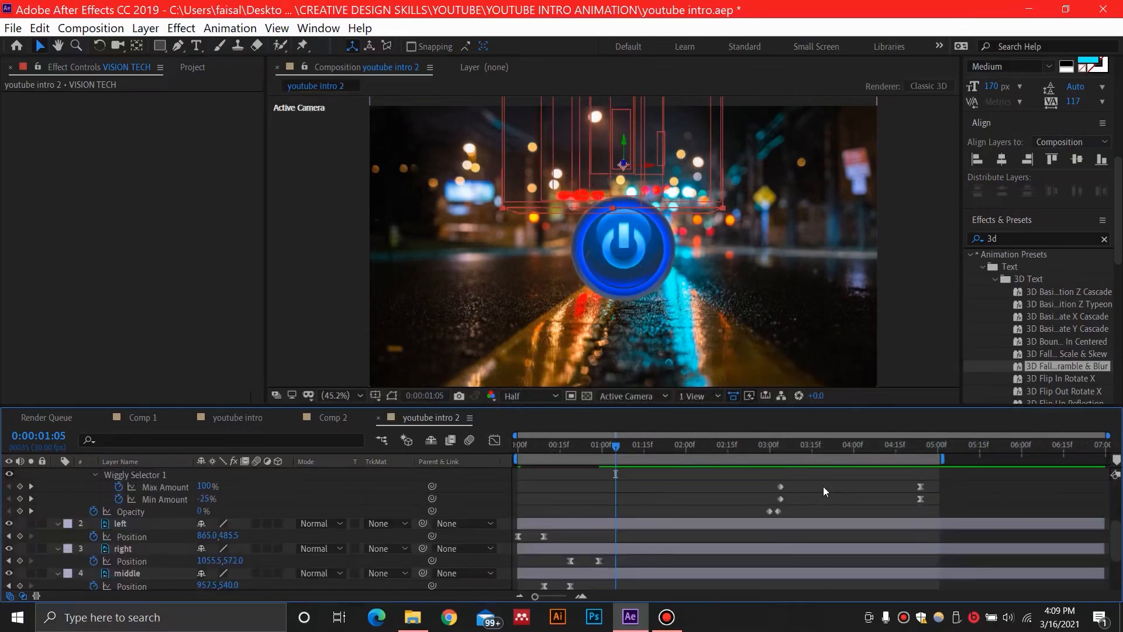
pyautogui.scroll(2, 824, 486)
pyautogui.moveTo(746, 479); pyautogui.dragTo(813, 593)
pyautogui.rightClick(783, 570)
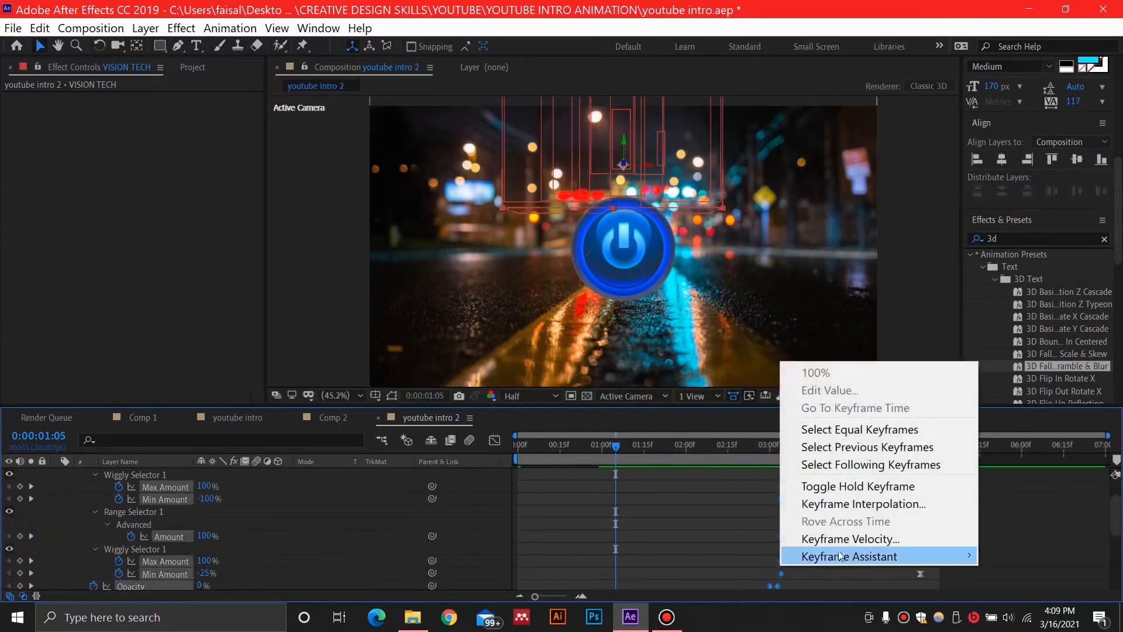
pyautogui.moveTo(831, 556)
pyautogui.click(631, 453)
# Apply Easy Ease to the lightning solid's Conductivity State, Rotation and Opacity keyframes, and preview the animation
pyautogui.scroll(-5, 643, 509)
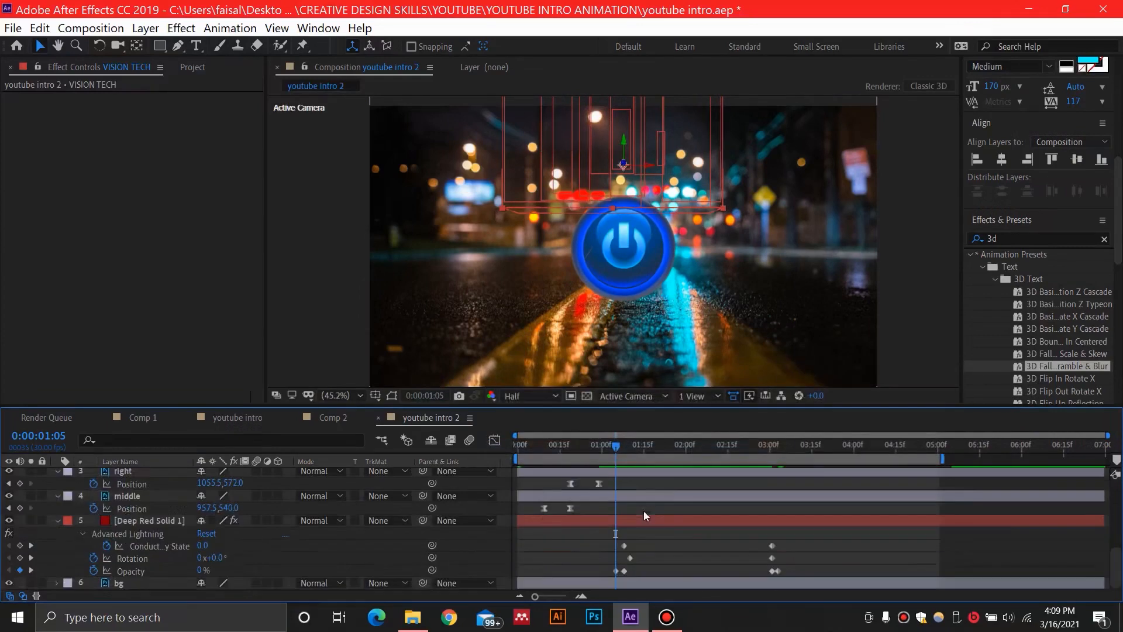
pyautogui.moveTo(811, 532); pyautogui.dragTo(611, 579)
pyautogui.press('space')
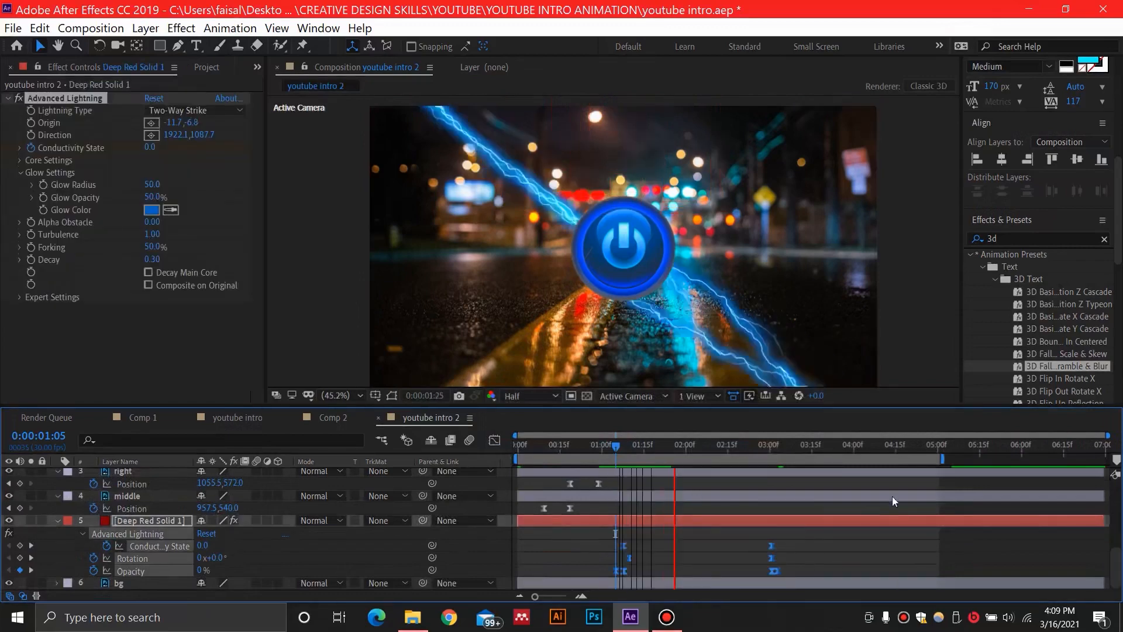